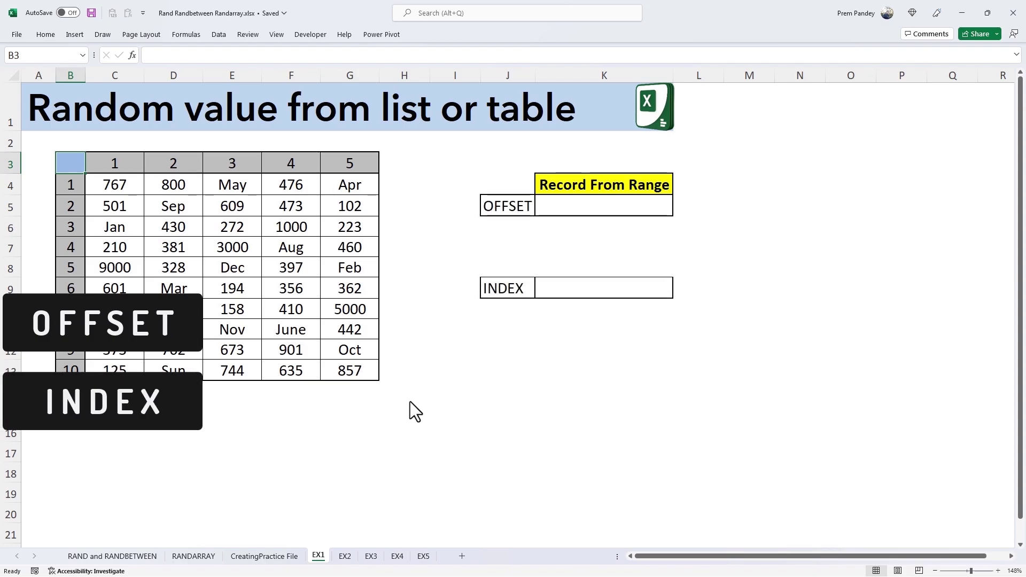
Enter =OFFSET(B3,L5,M5) in K5, taking the row offset from L5 and the column offset from M5.
left_click(572, 203)
type("=offs")
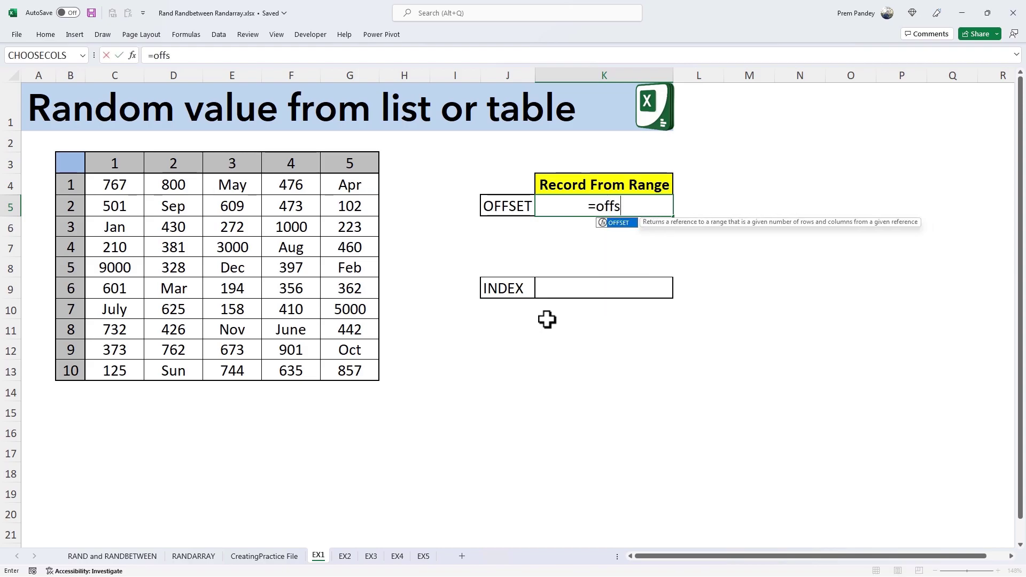
key("Tab")
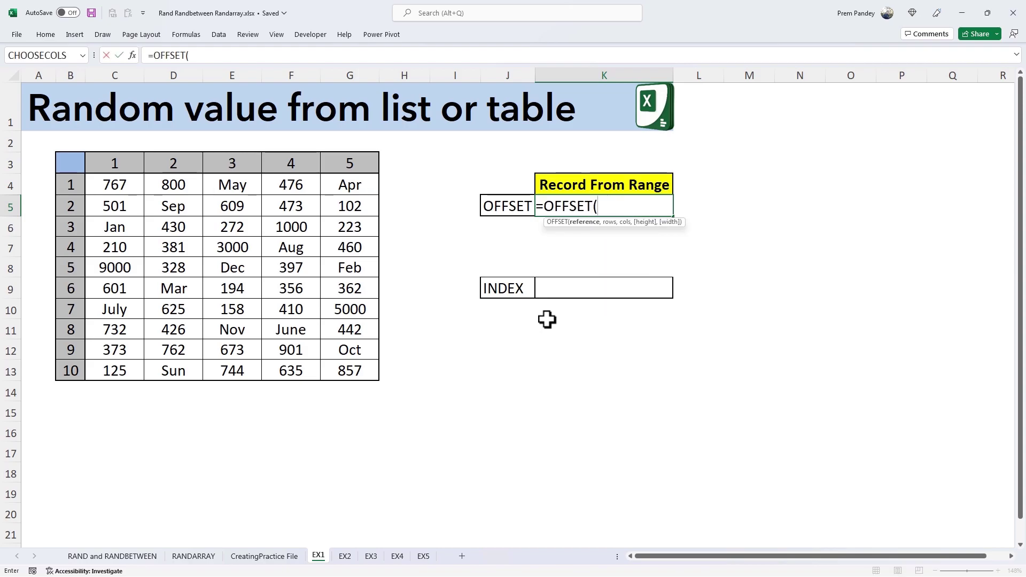
left_click(76, 157)
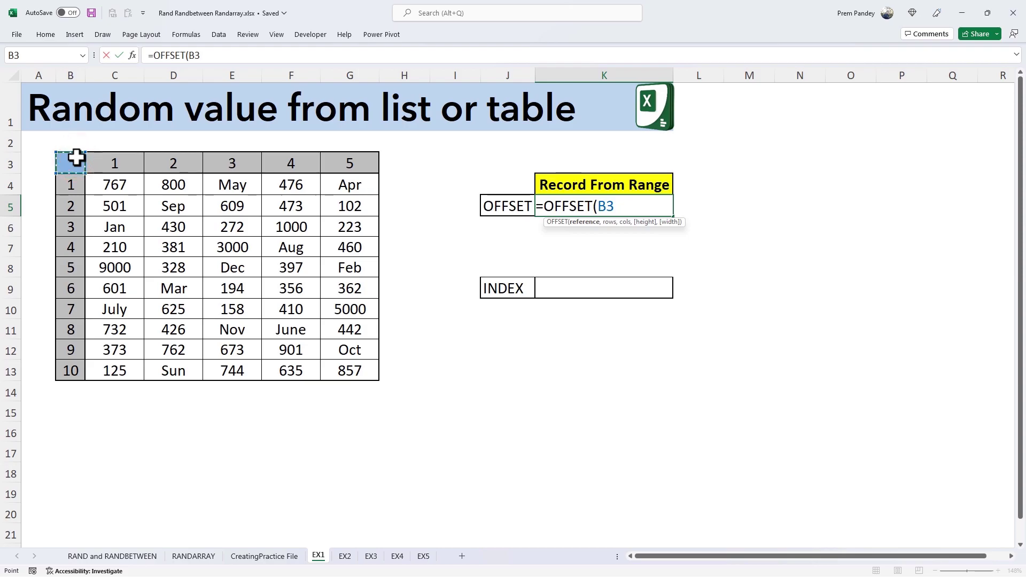
type(",")
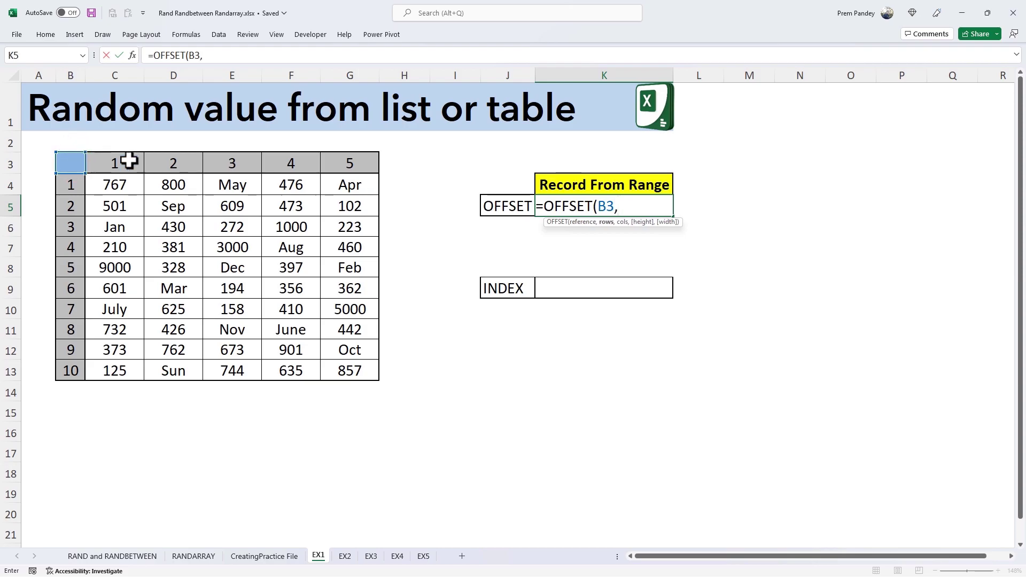
left_click(688, 206)
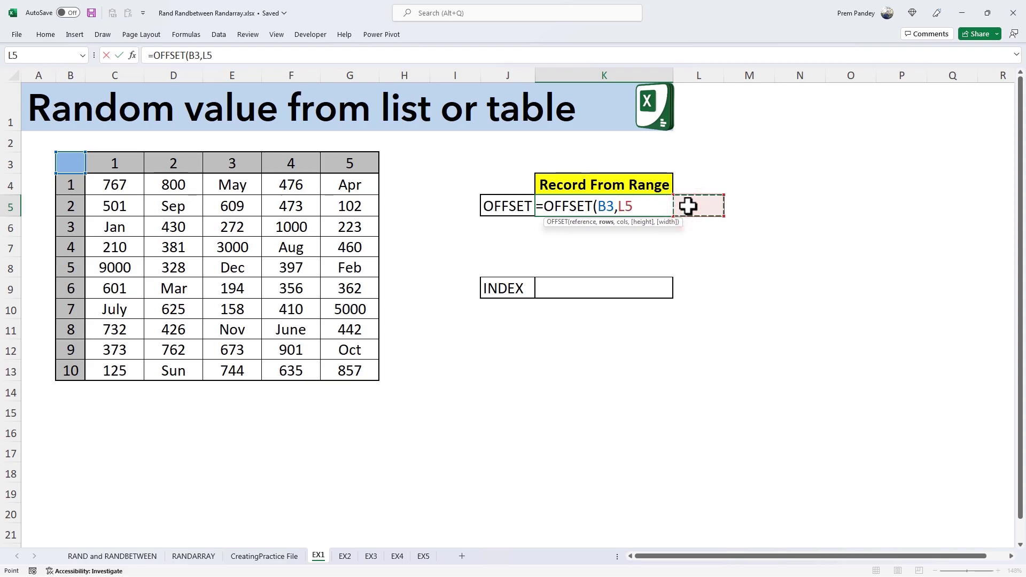
type(",")
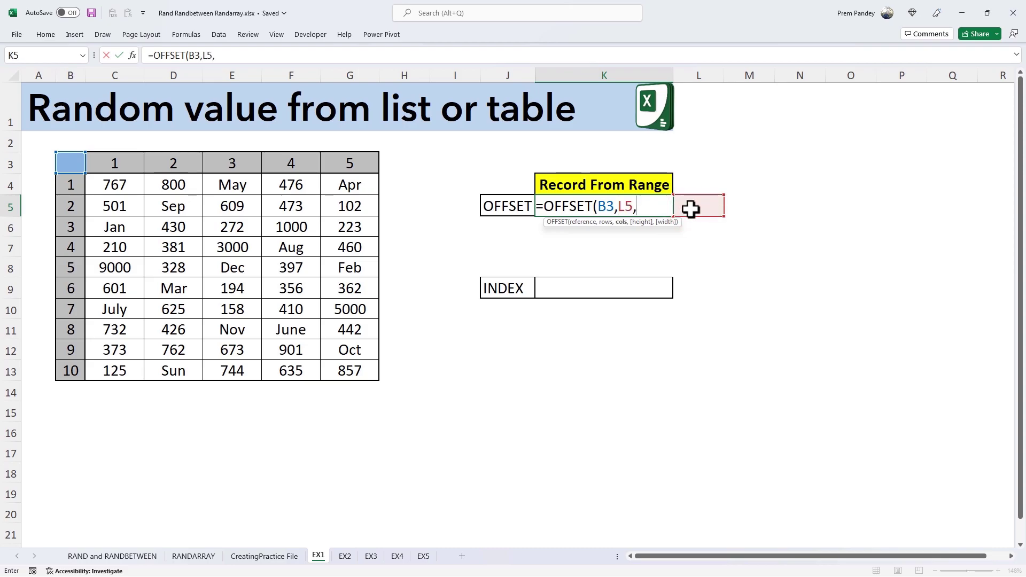
left_click(750, 207)
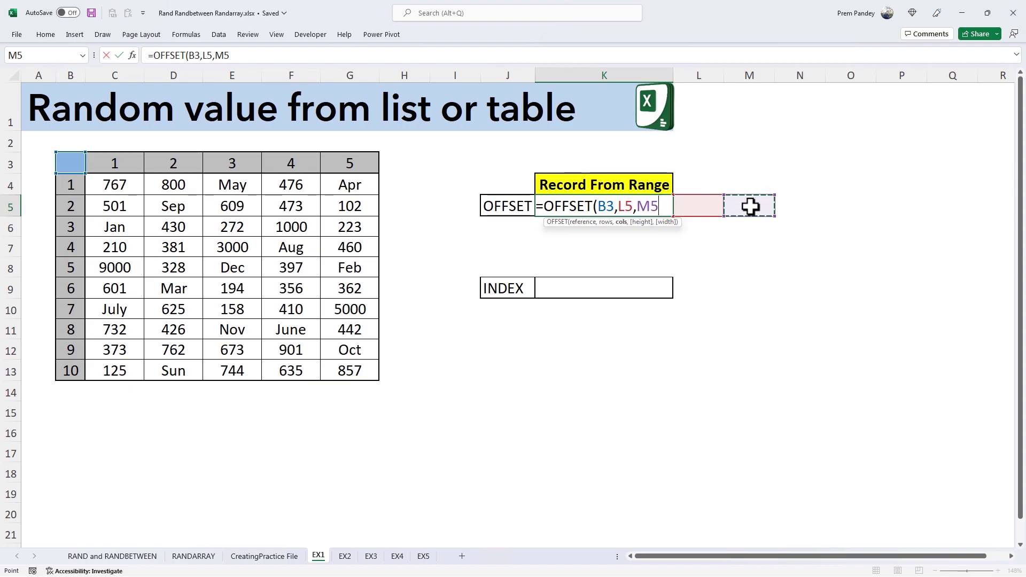
type(")")
key("Return")
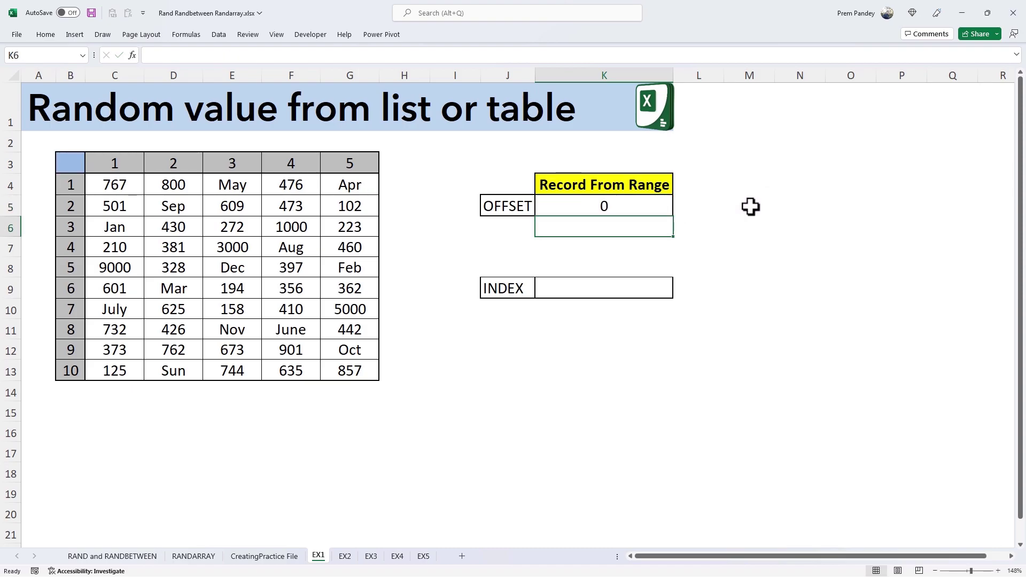
Enter 7 in L5 as the row offset and 3 in M5 as the column offset to test the OFFSET formula.
left_click(685, 205)
type("7")
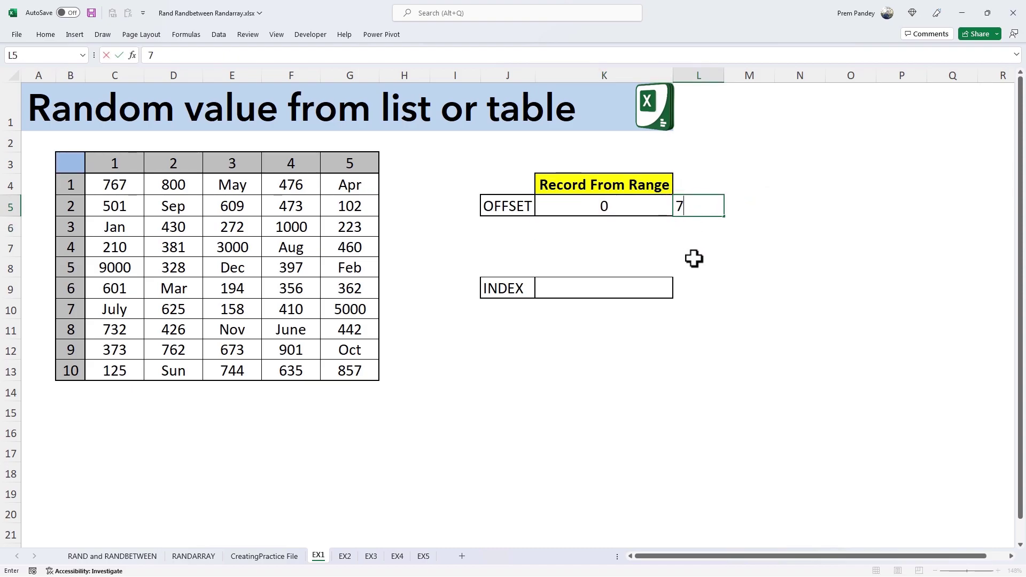
key("Tab")
type("3")
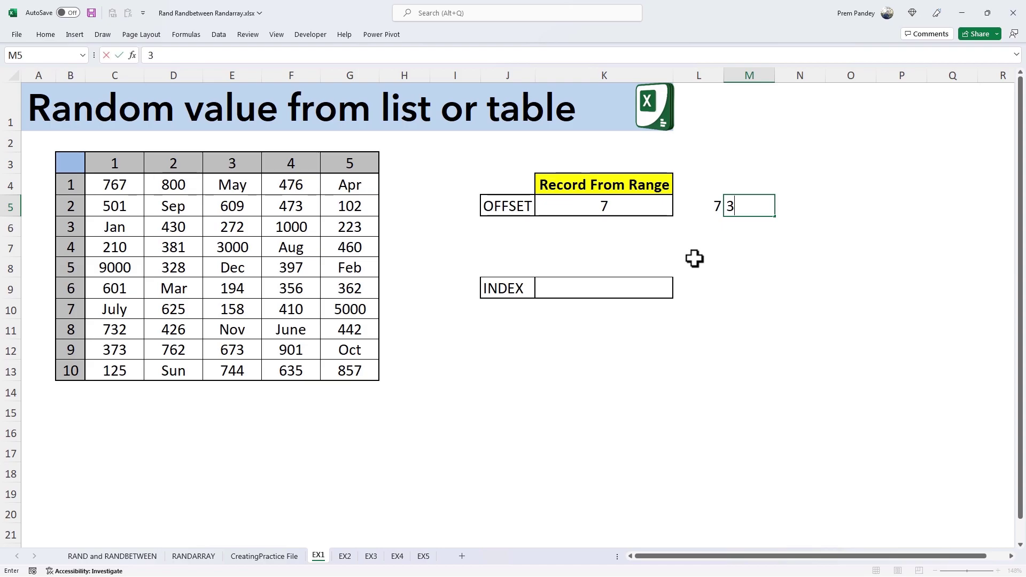
key("Tab")
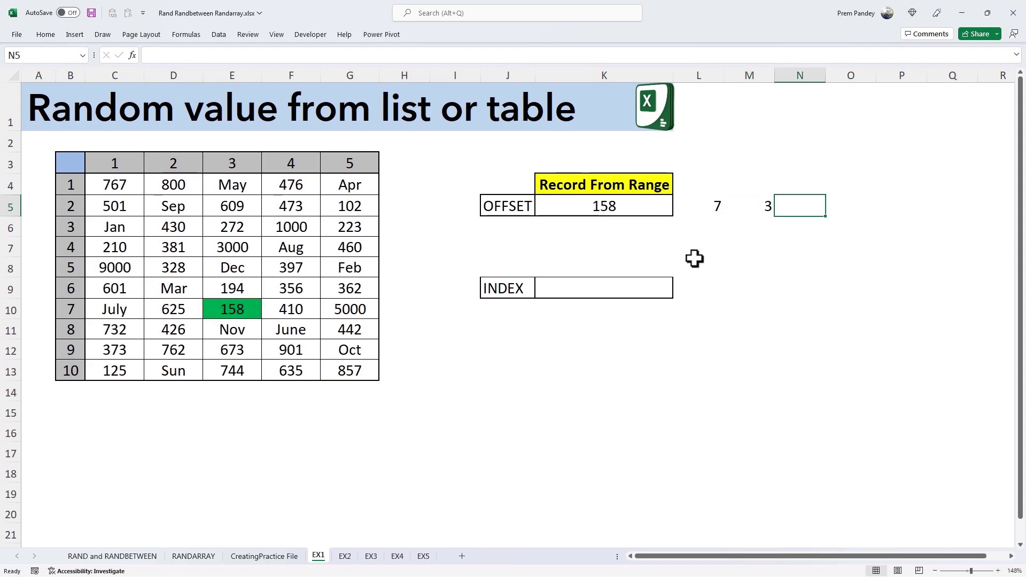
Replace the row offset in L5 with =RANDBETWEEN(1,10).
left_click(707, 204)
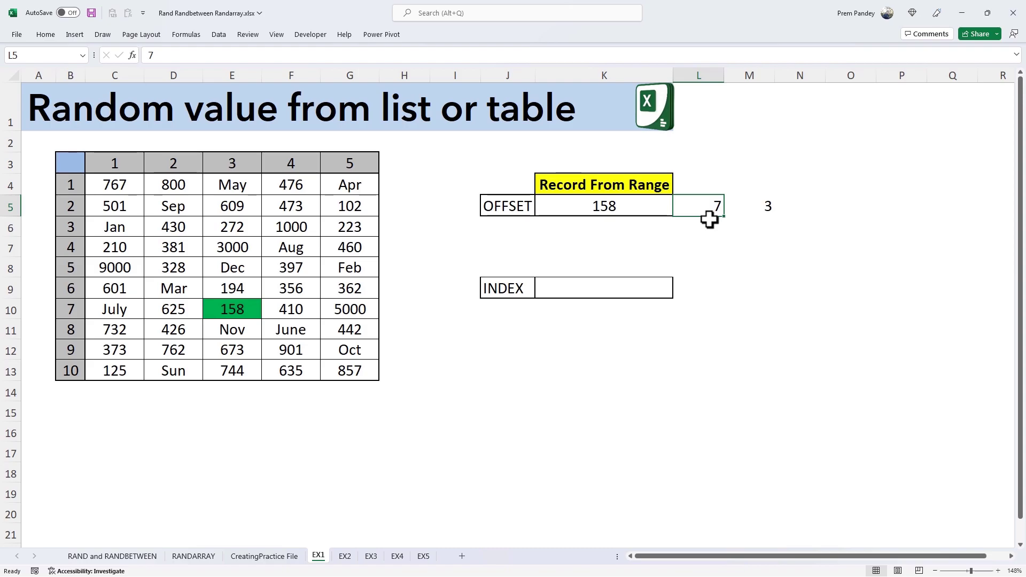
type("=rand")
key("Down")
key("Down")
key("Tab")
type("1,1")
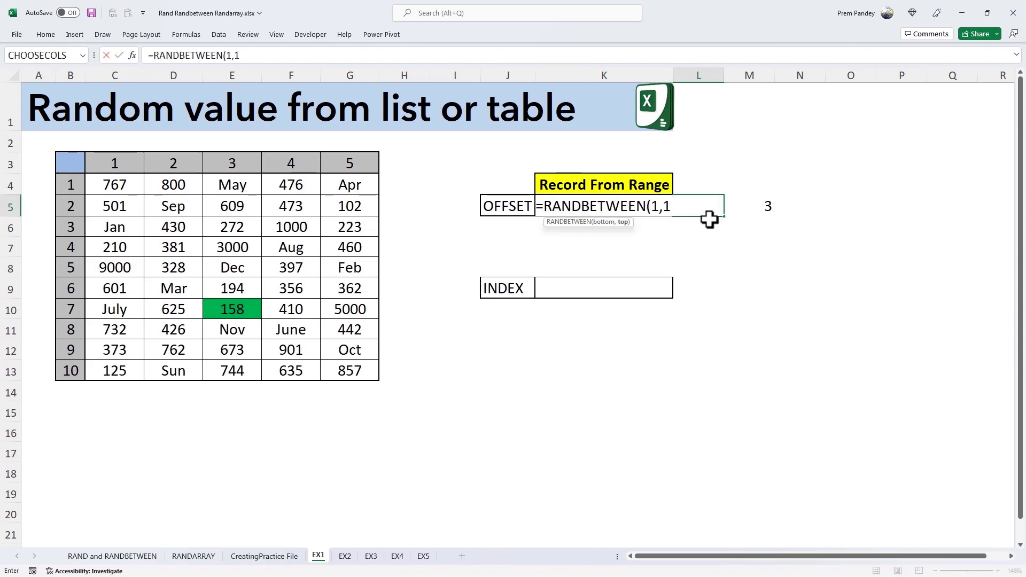
type("0)")
key("Return")
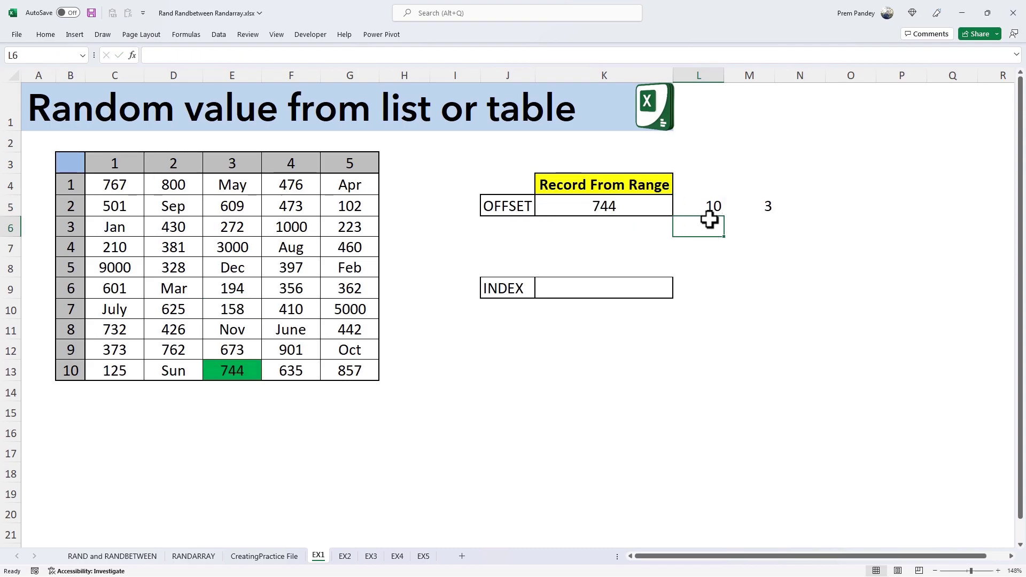
Replace the column offset in M5 with =RANDBETWEEN(1,5).
left_click(757, 210)
type("=rand")
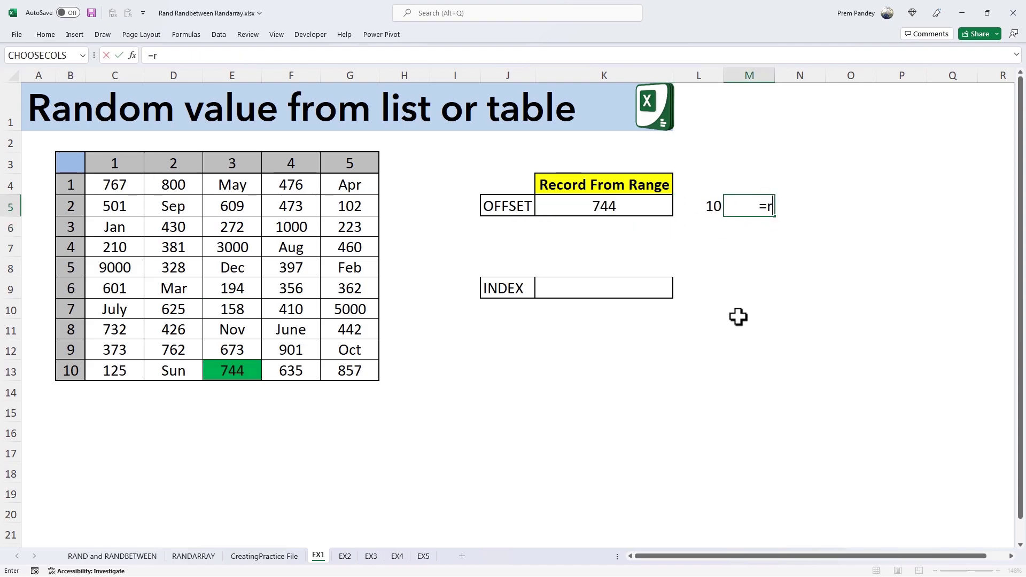
key("Down")
key("Down")
key("Tab")
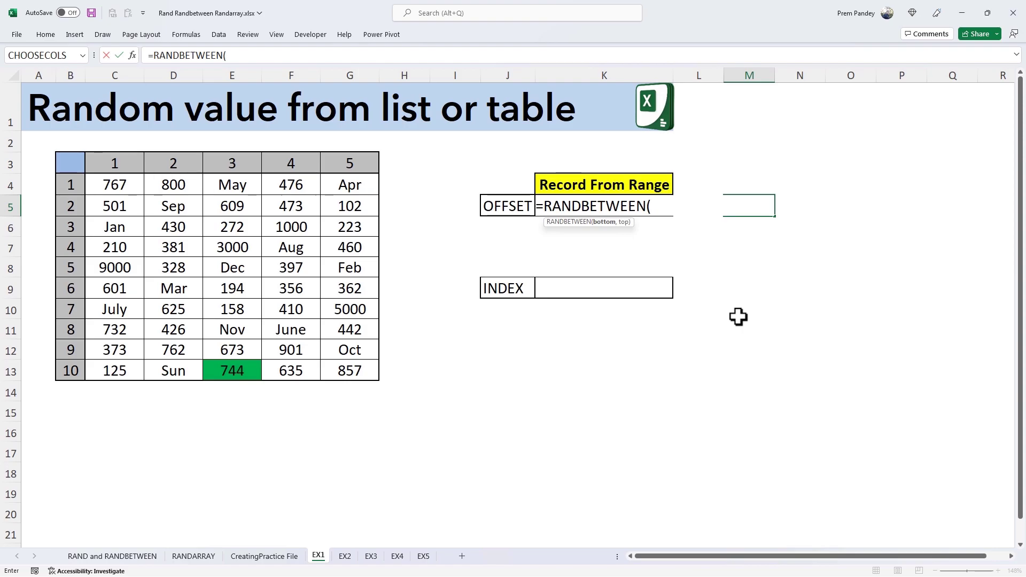
type("1,5)")
key("Return")
Recalculate the sheet repeatedly to check how the OFFSET result follows the random row and column numbers.
key("F9")
key("F9")
key("F9")
key("F9")
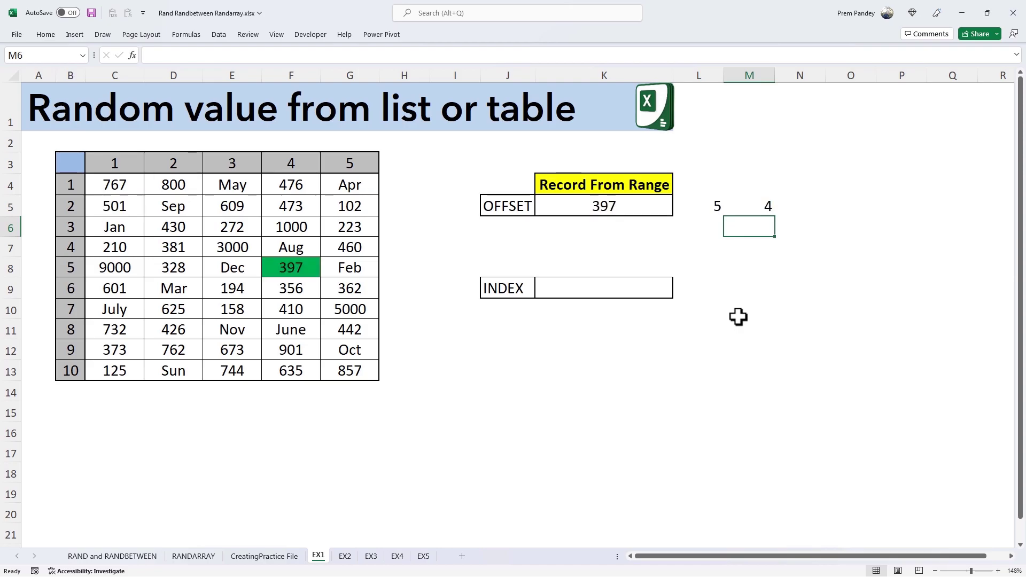
key("F9")
key("F9")
key("F9")
key("F9")
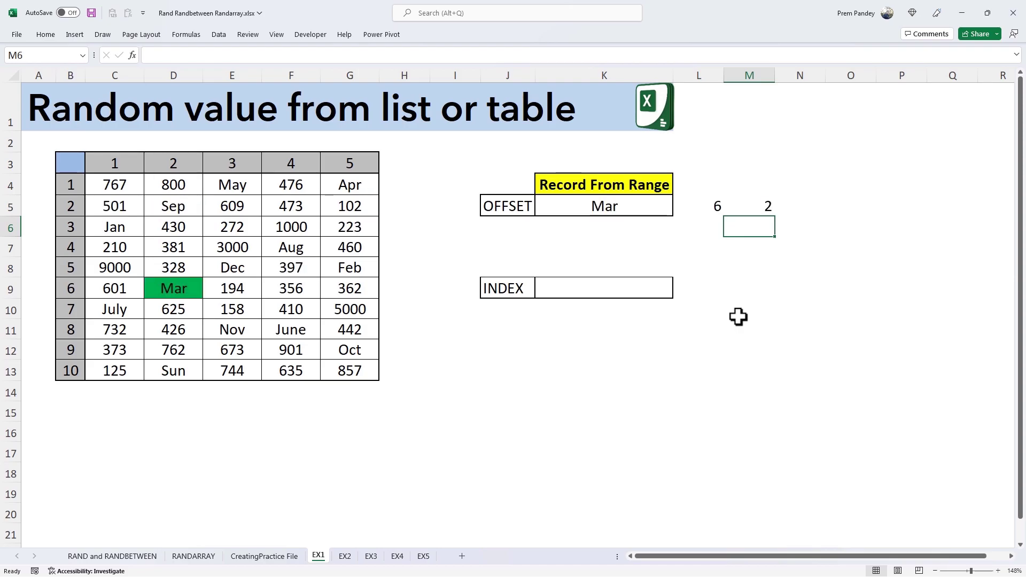
key("F9")
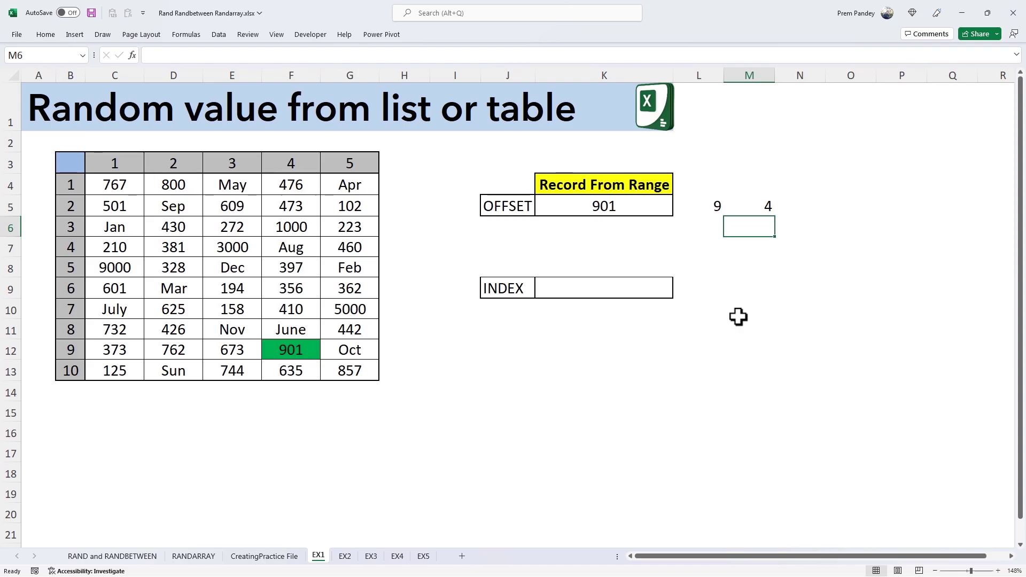
Copy RANDBETWEEN(1,10) from L5 and substitute it for the L5 reference in the K5 OFFSET formula.
left_click(705, 208)
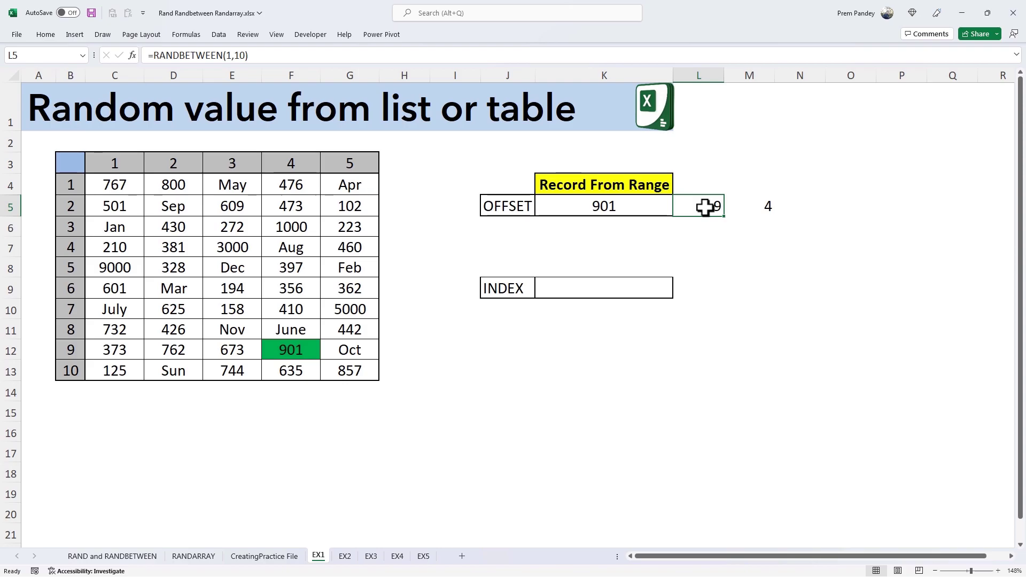
double_click(705, 208)
left_click_drag(684, 207, 831, 216)
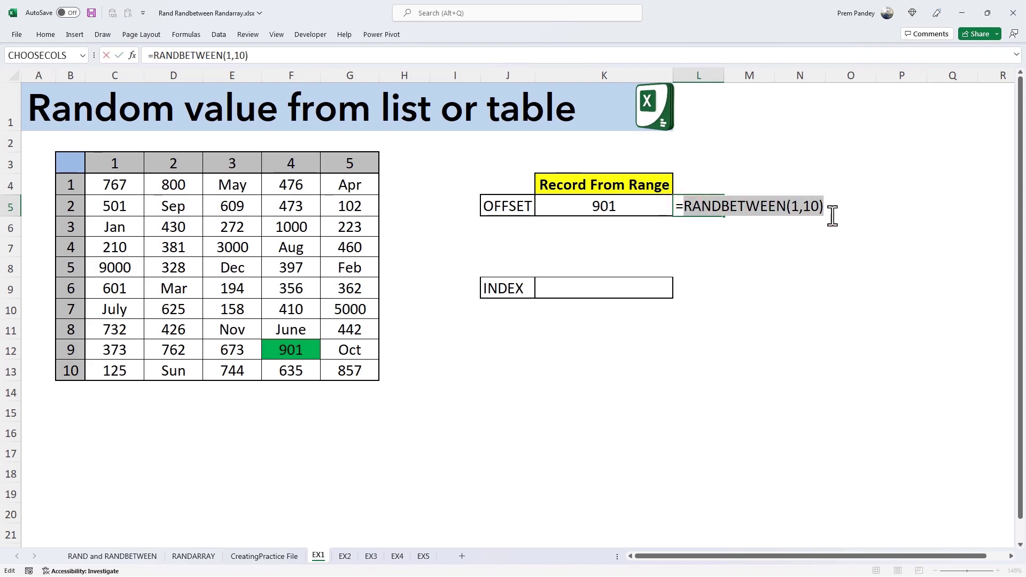
right_click(785, 207)
left_click(806, 226)
key("Escape")
left_click(630, 205)
double_click(630, 206)
double_click(620, 205)
key("ctrl+v")
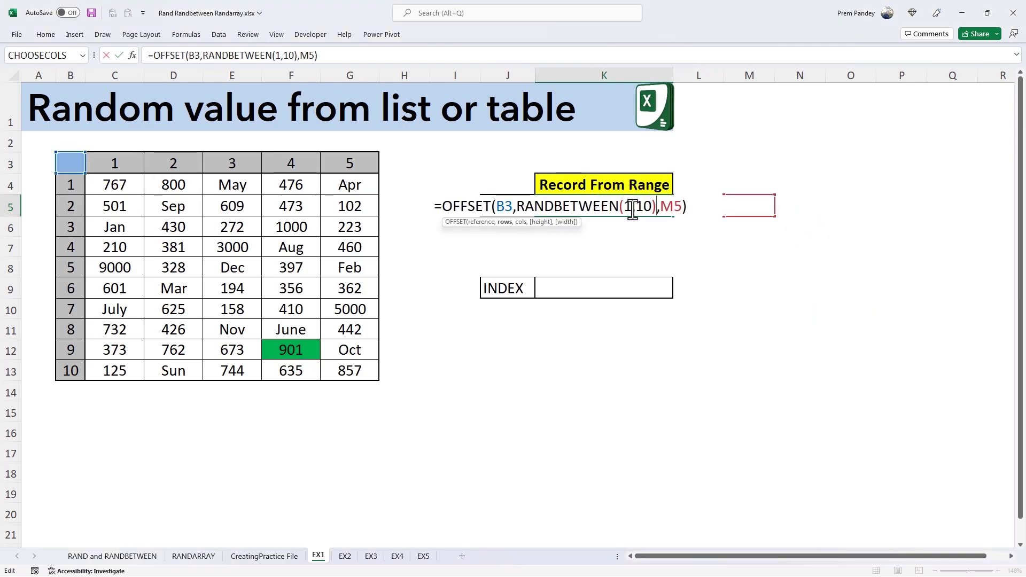
key("Return")
Substitute RANDBETWEEN(1,5), copied from M5, for the M5 reference in the K5 OFFSET formula, and clear the helper cells in L4:N7.
double_click(748, 206)
left_click_drag(736, 207, 866, 207)
right_click(844, 205)
left_click(863, 224)
key("Escape")
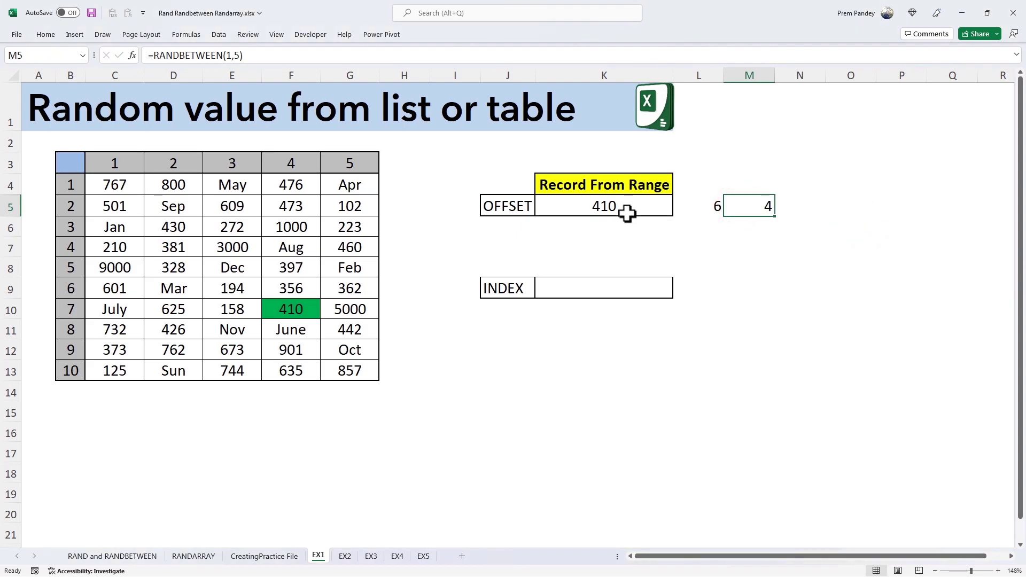
double_click(626, 215)
double_click(668, 207)
key("ctrl+v")
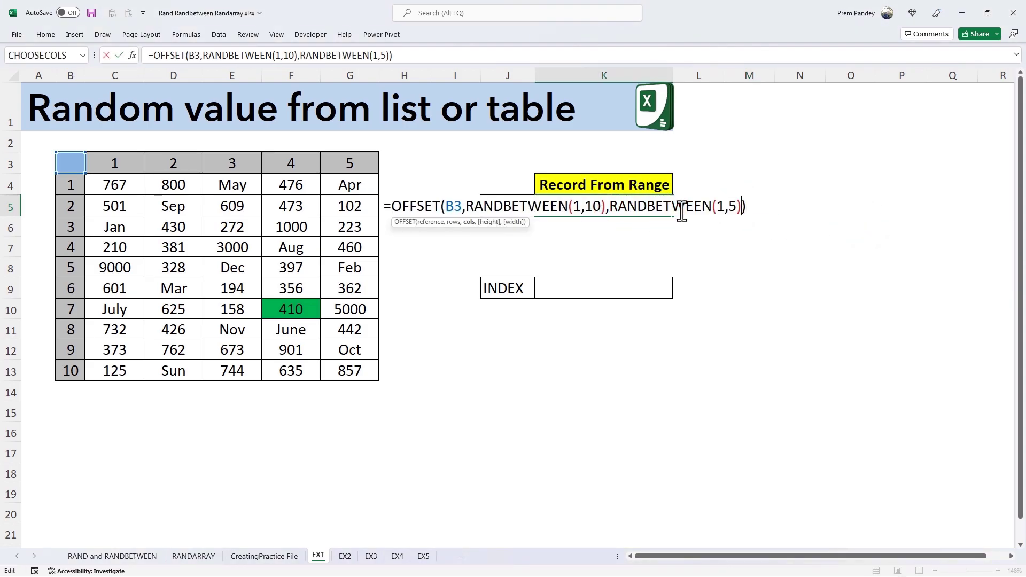
key("Return")
left_click_drag(700, 187, 804, 243)
key("Delete")
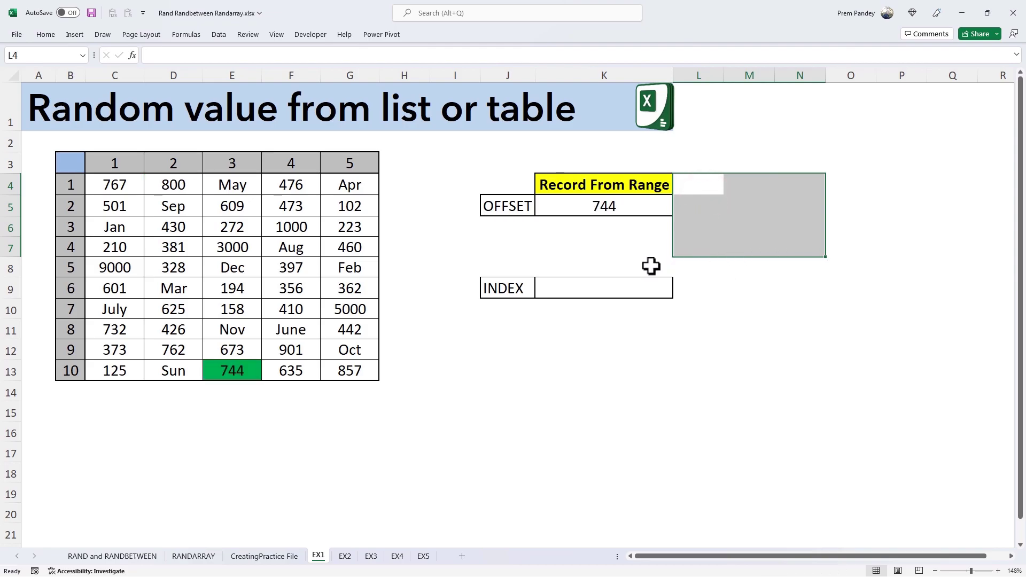
Recalculate the sheet several times to check the random value returned by the self-contained OFFSET formula.
left_click(600, 254)
key("F9")
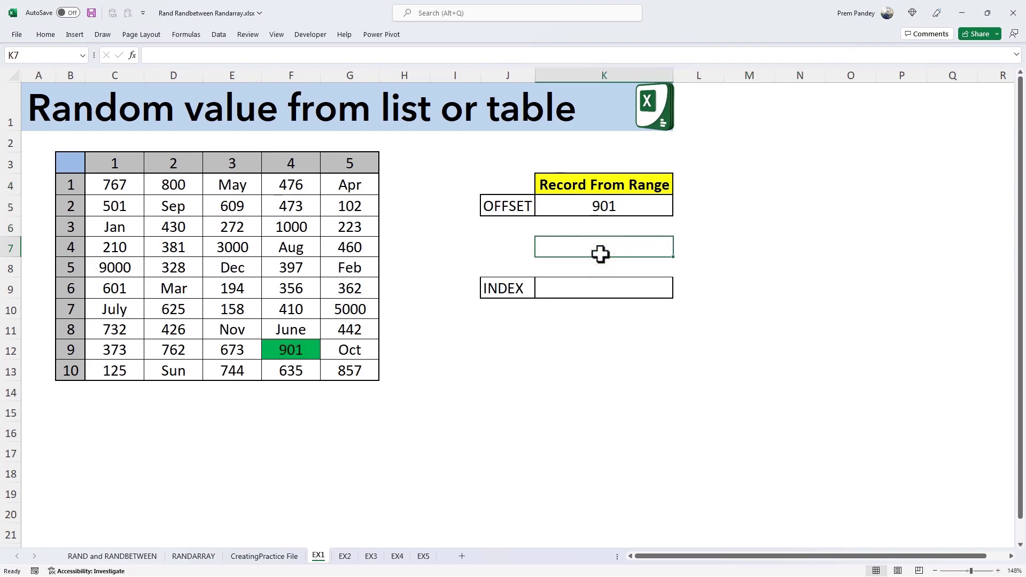
key("F9")
key("F9")
key("F9")
key("F9")
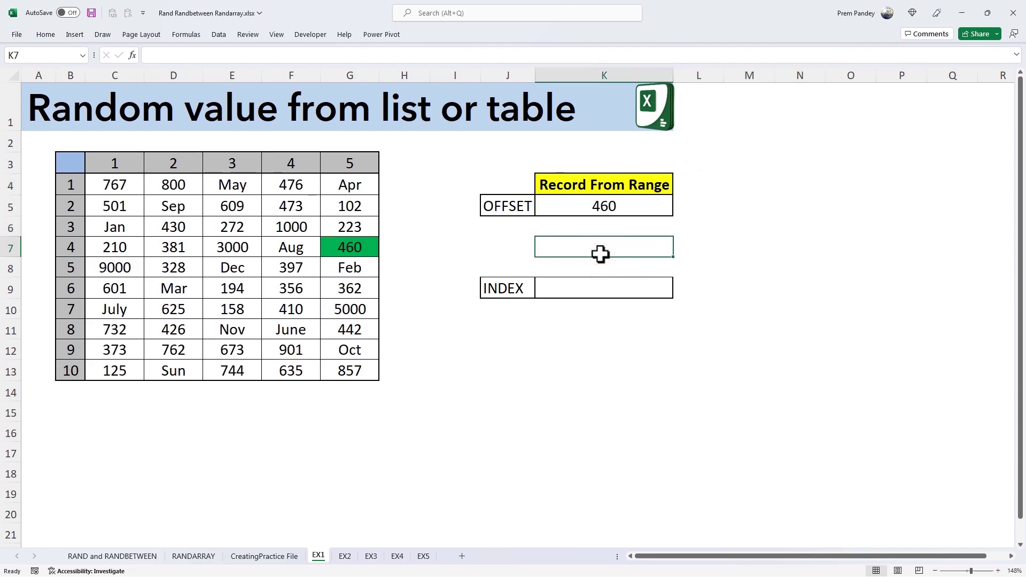
key("F9")
key("F9")
key("F9")
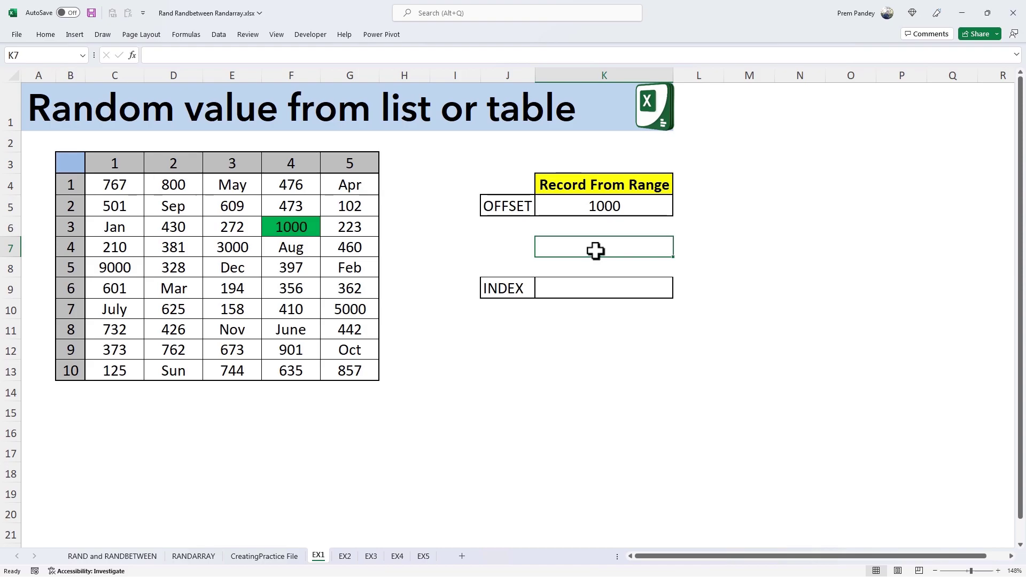
Start an INDEX formula in K9 over C4:G13 with RANDBETWEEN(1,10) as the row number.
left_click(600, 289)
type("=index")
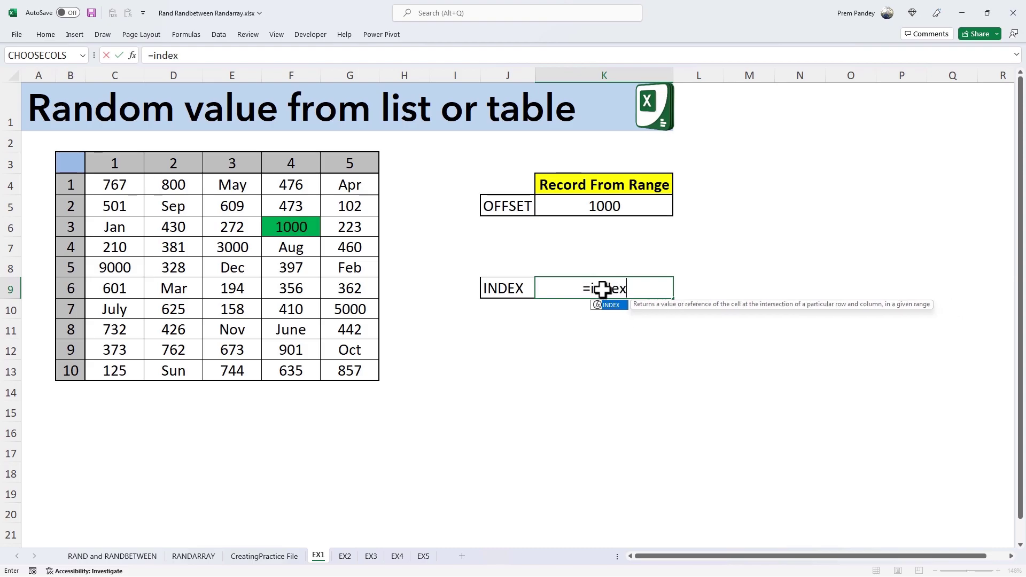
double_click(620, 304)
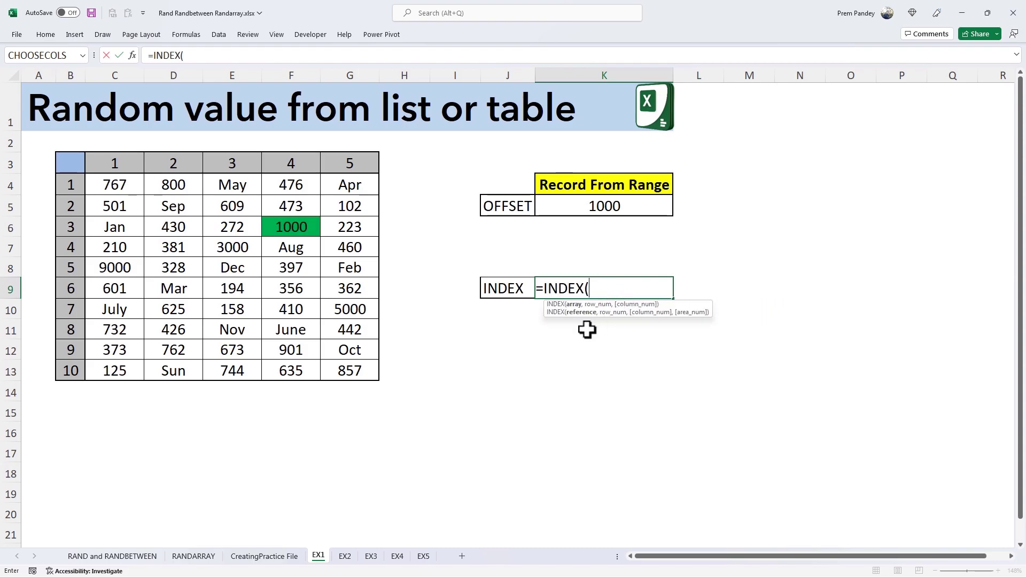
left_click_drag(136, 182, 352, 370)
type(",")
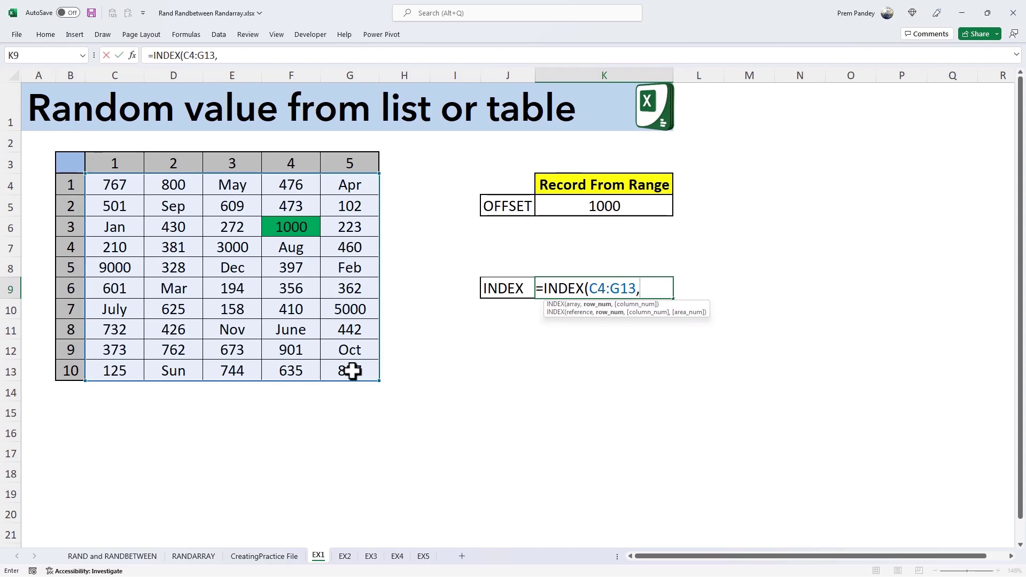
type("randb")
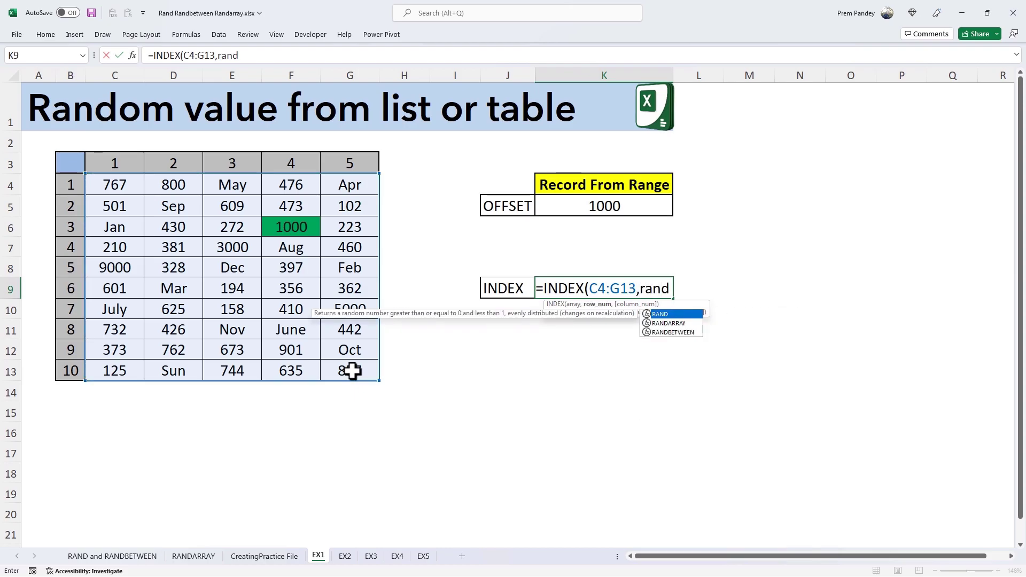
key("Tab")
type("1,")
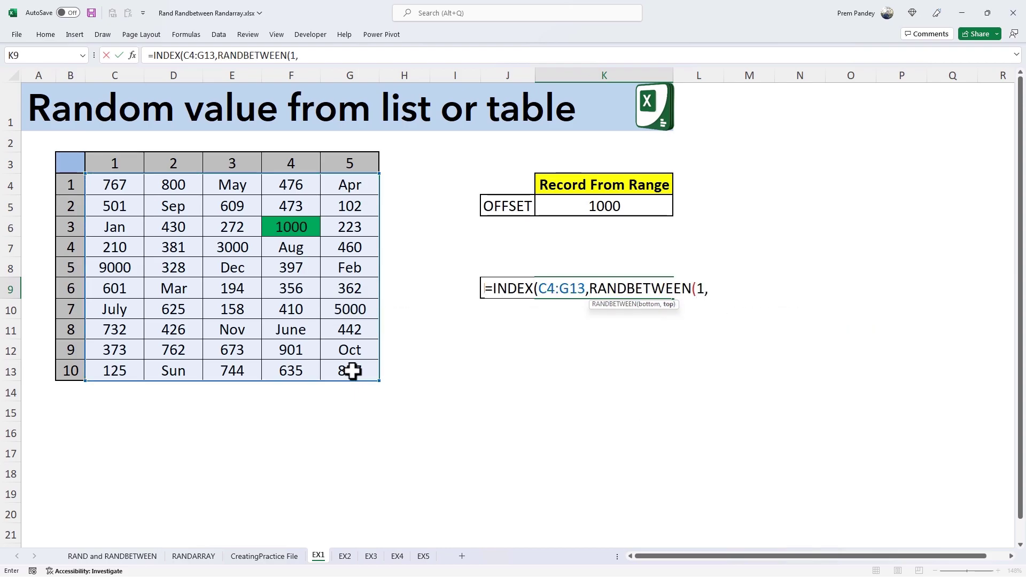
type("10),")
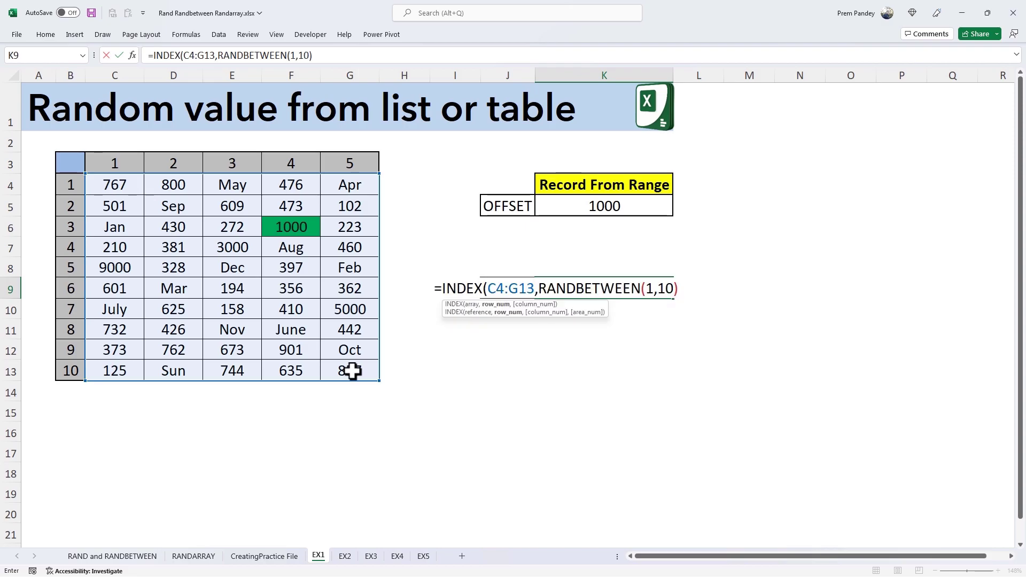
Add RANDBETWEEN(1,5) as the column number of the K9 INDEX formula and enter it.
type("rand")
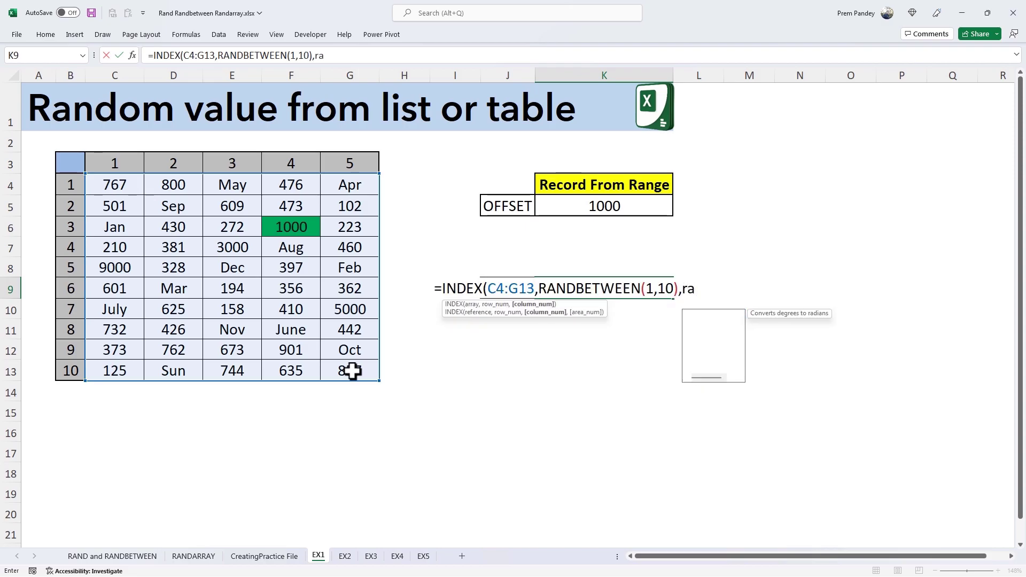
key("Down")
key("Down")
key("Tab")
type("1,5")
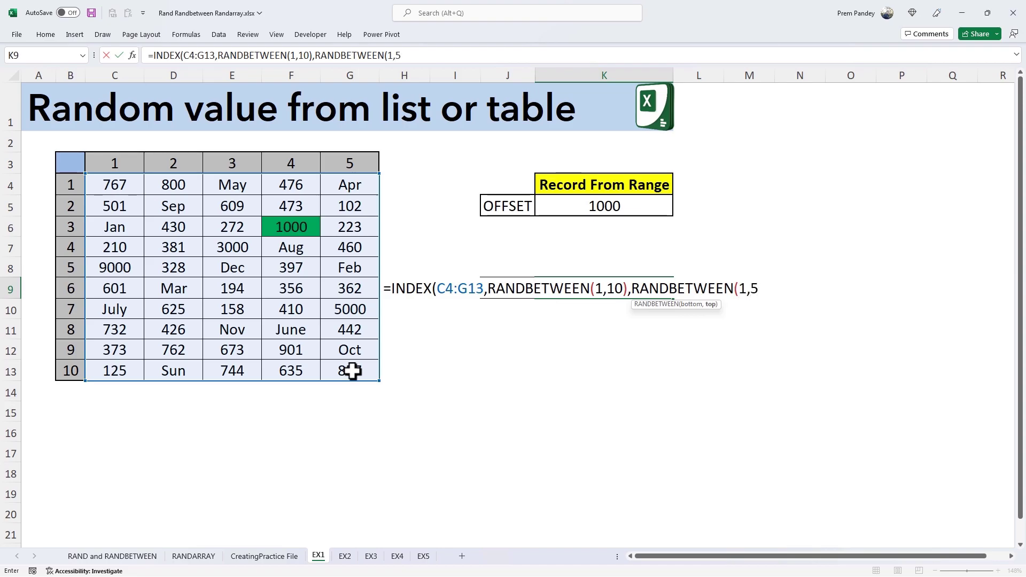
type("))")
key("Return")
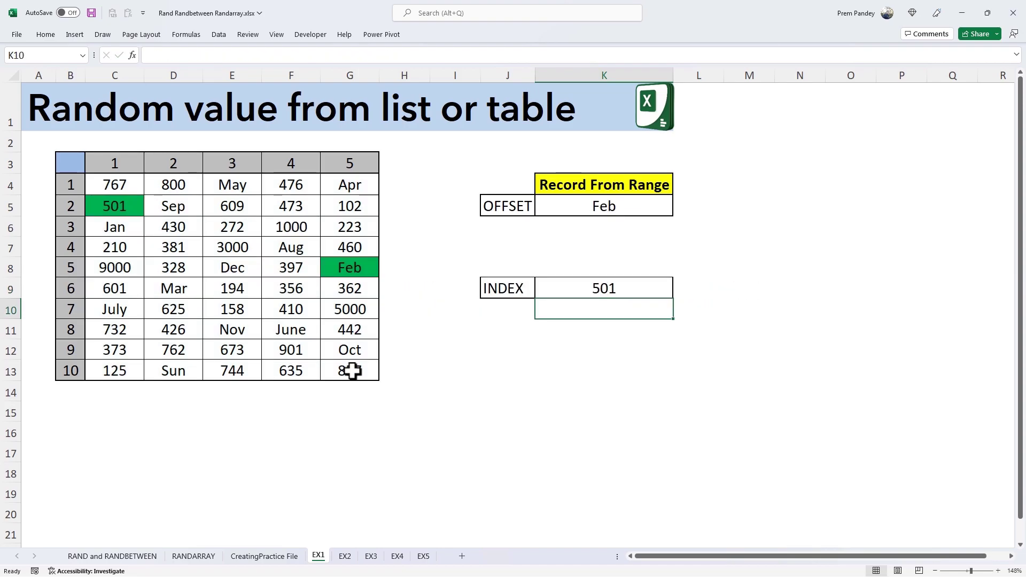
Recalculate the sheet several times to compare the random OFFSET and INDEX results with the highlighted table cells.
key("Return")
key("F9")
key("F9")
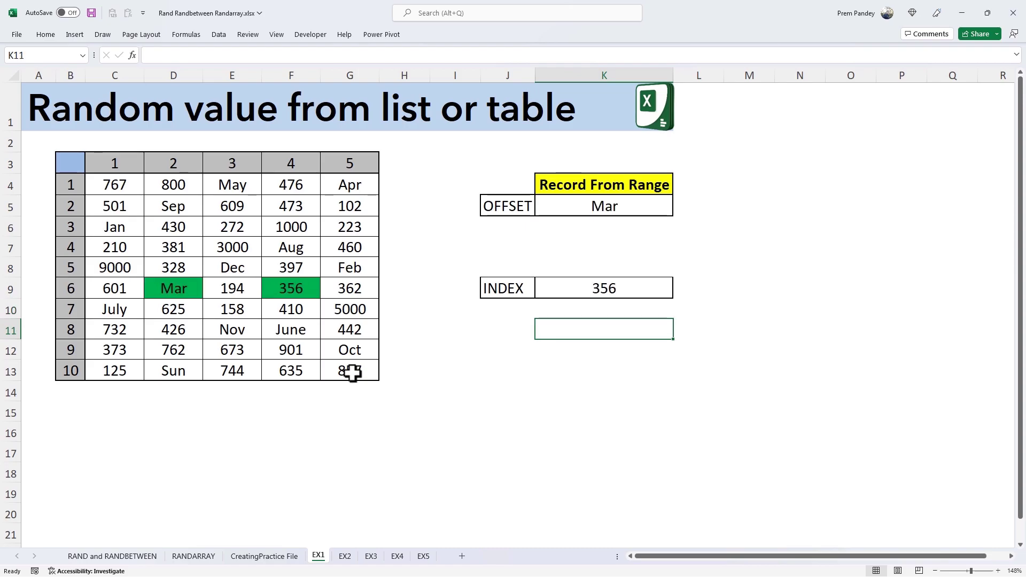
key("F9")
key("F9")
key("F9")
key("F9")
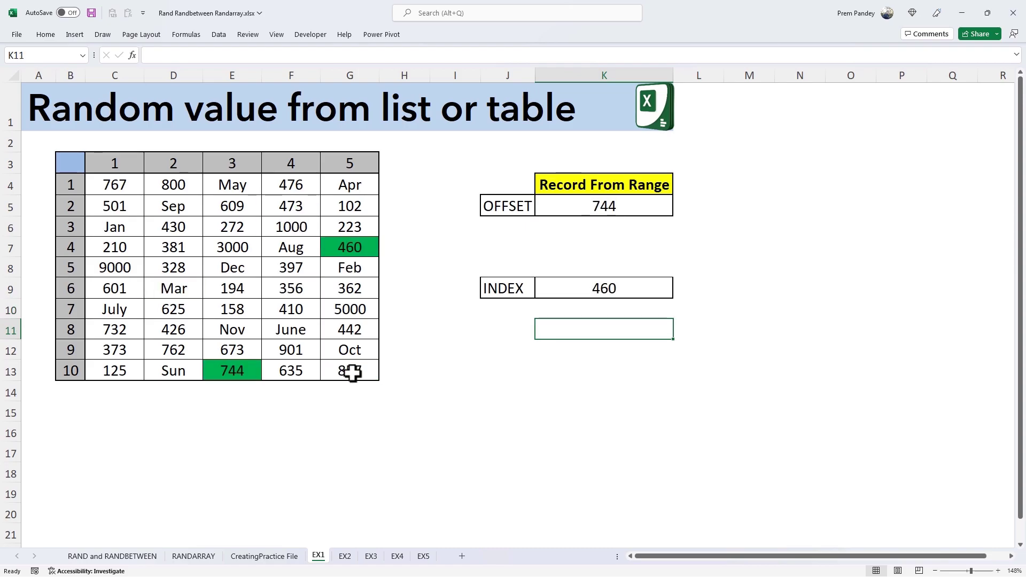
key("F9")
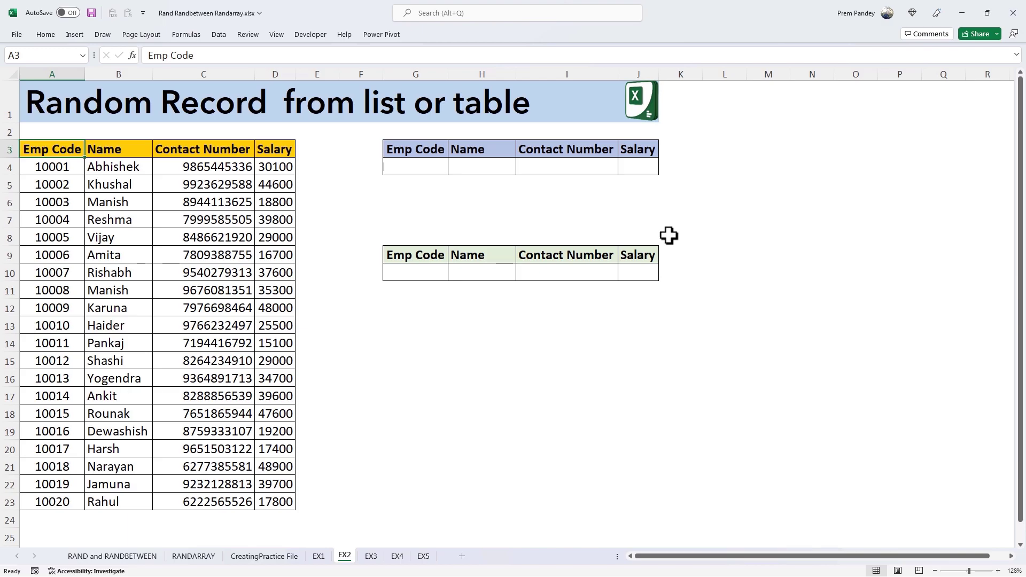
Start an HLOOKUP formula in G4 of sheet EX2 with lookup value G3 and table array $A$3:$A$23.
left_click(452, 168)
left_click(437, 171)
type("=")
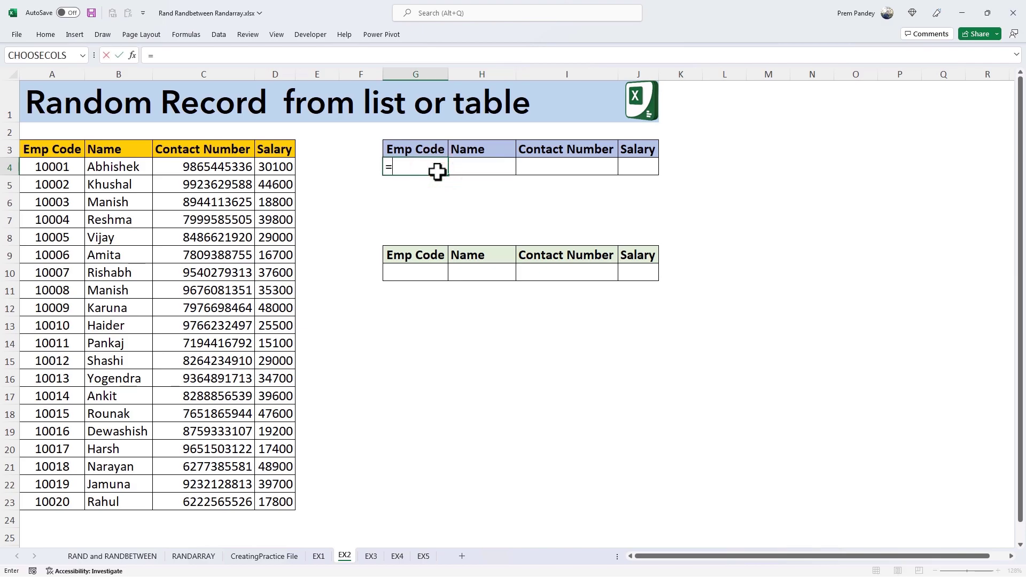
type("hloo")
key("Tab")
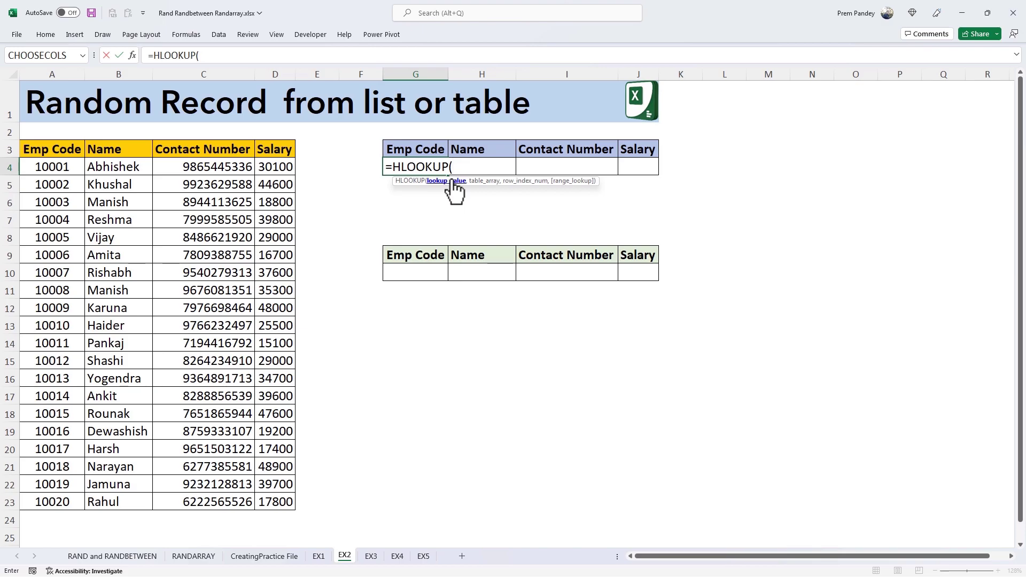
left_click(420, 147)
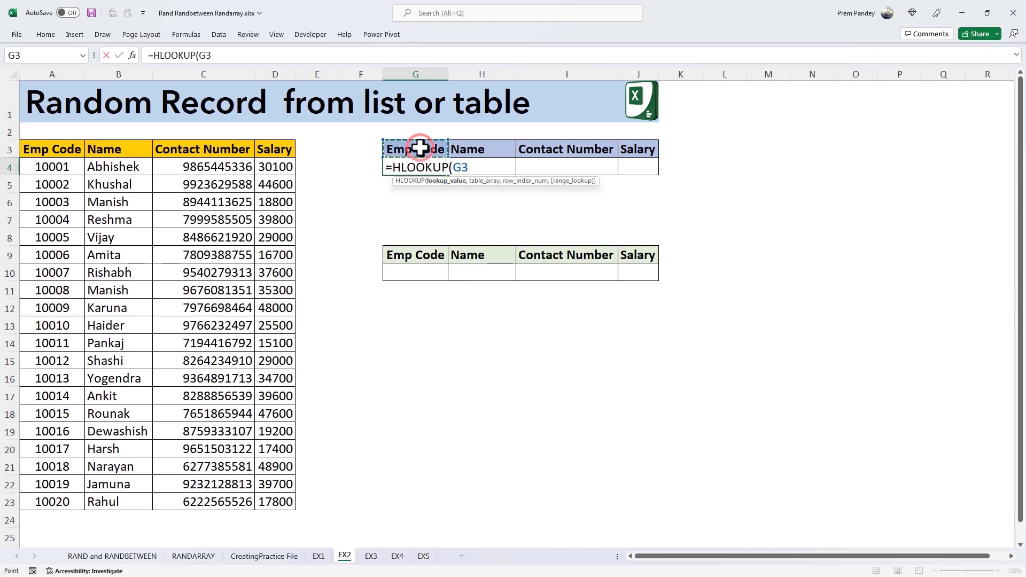
type(",")
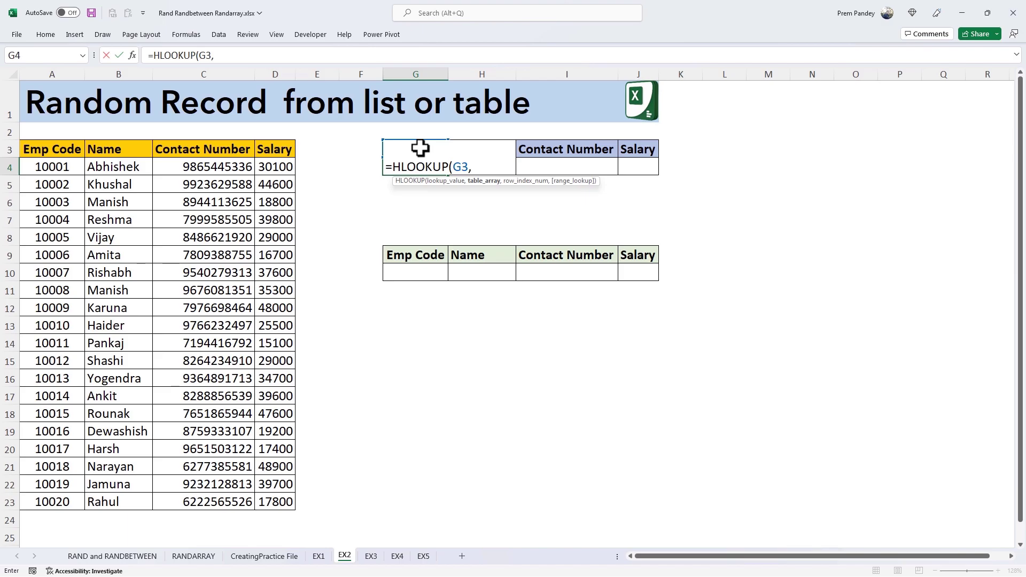
left_click_drag(58, 152, 66, 496)
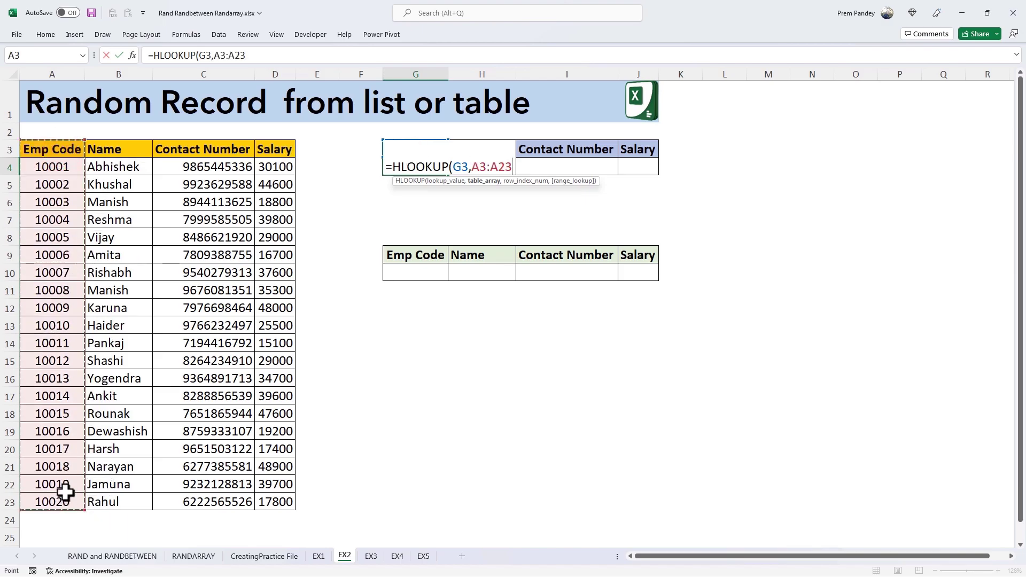
key("F4")
type(",")
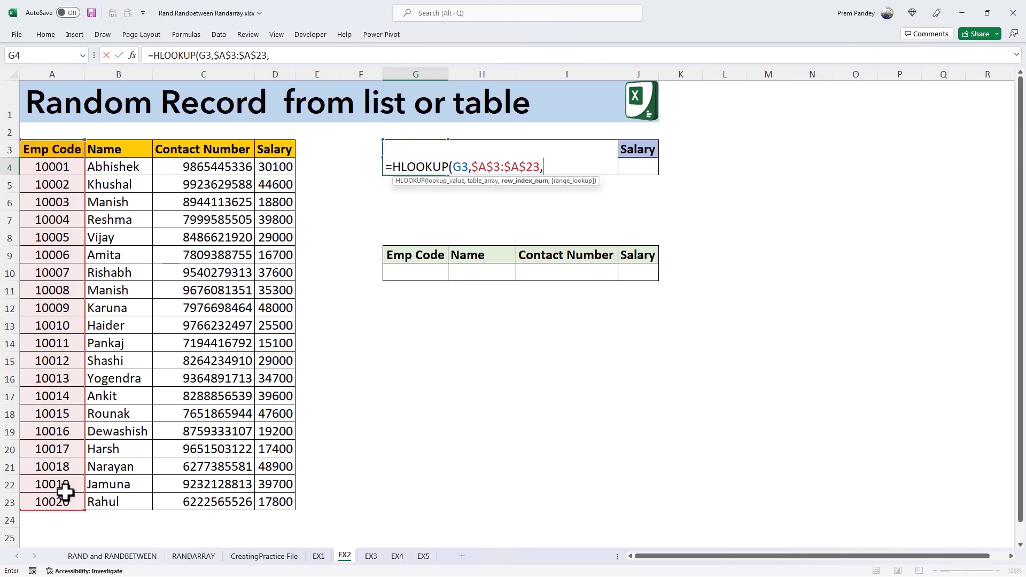
Complete the G4 HLOOKUP with RANDBETWEEN(1,20) as the row index and 0 for exact match.
type("rand")
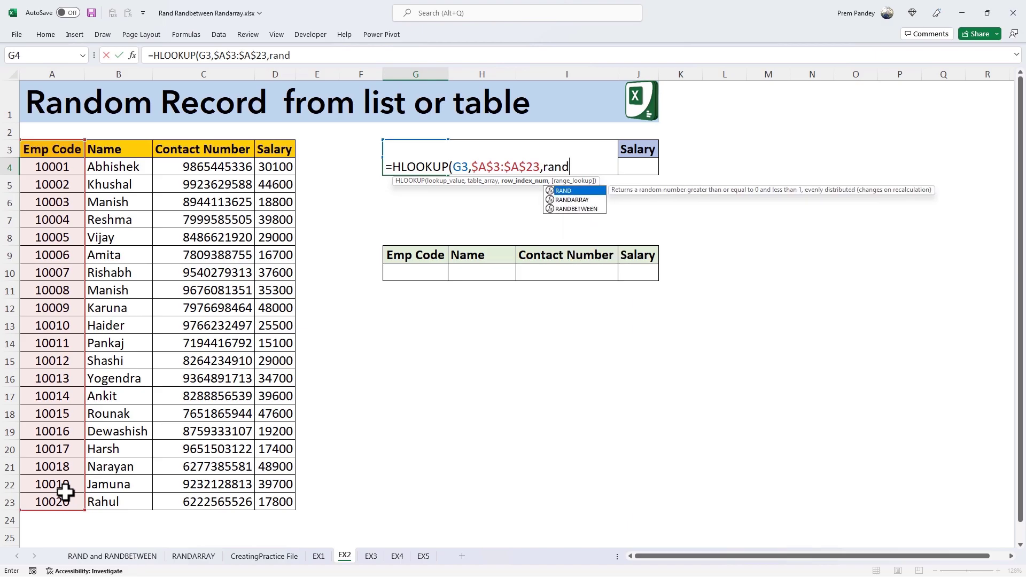
key("Down")
key("Down")
key("Tab")
type("1")
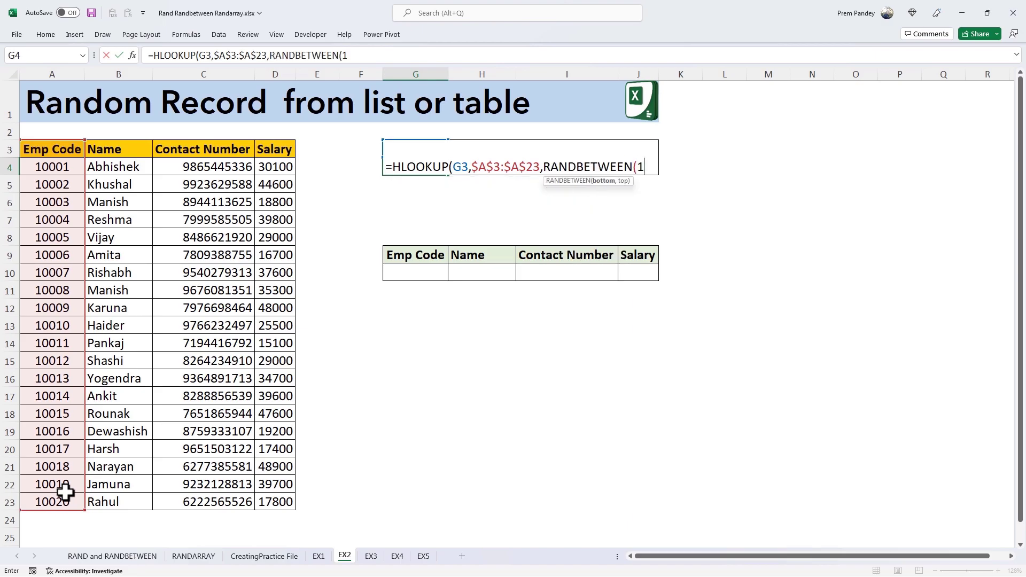
type(",20),0")
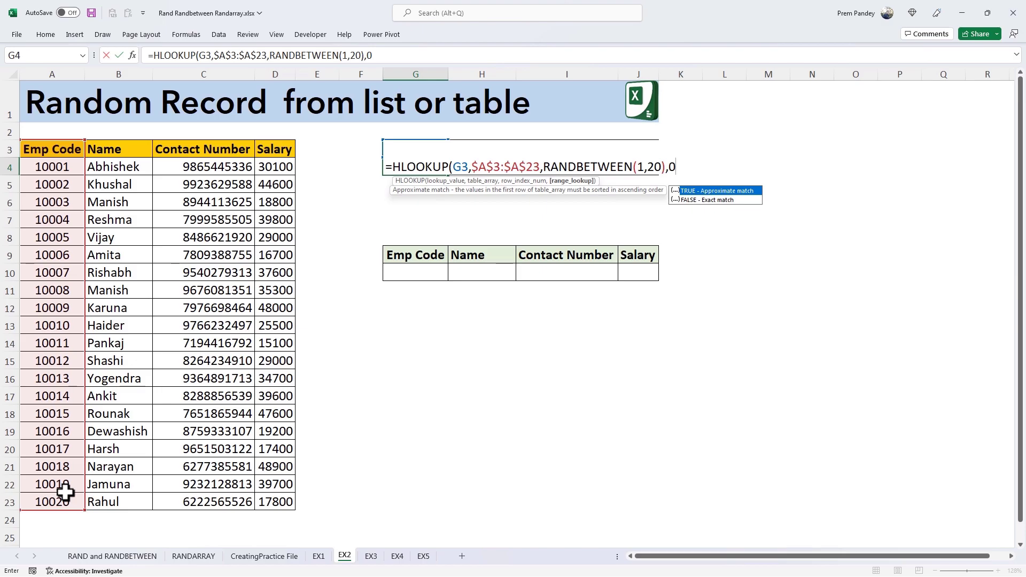
type(")")
key("Return")
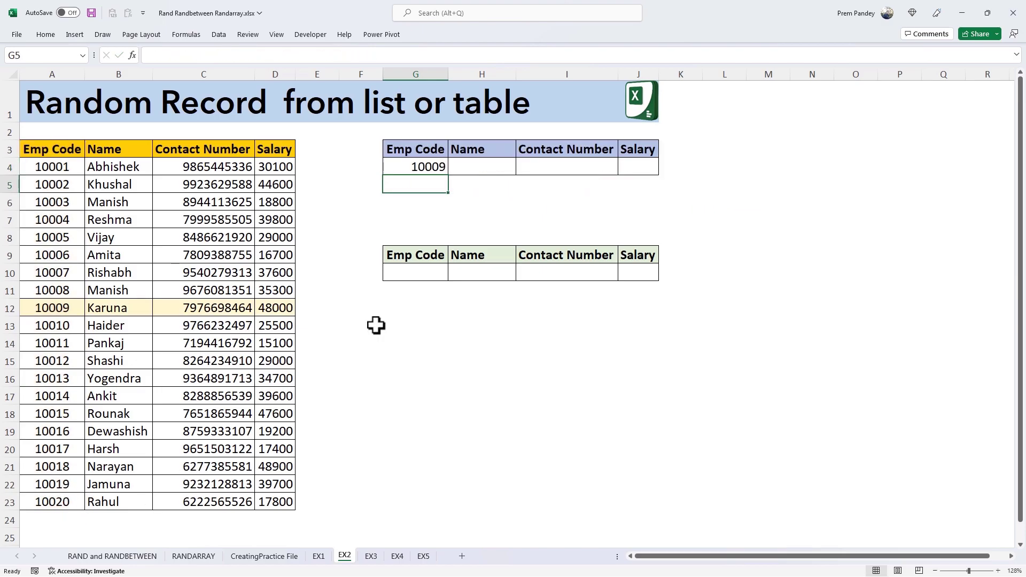
Start a VLOOKUP formula in H4 with lookup value $G4 and table array $A$3:$D$23.
left_click(431, 166)
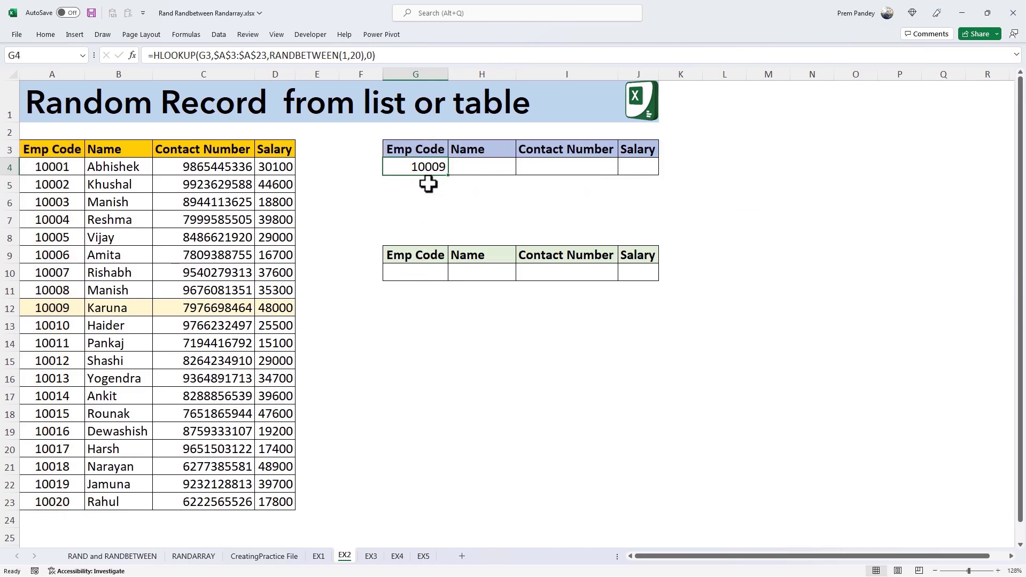
left_click(459, 172)
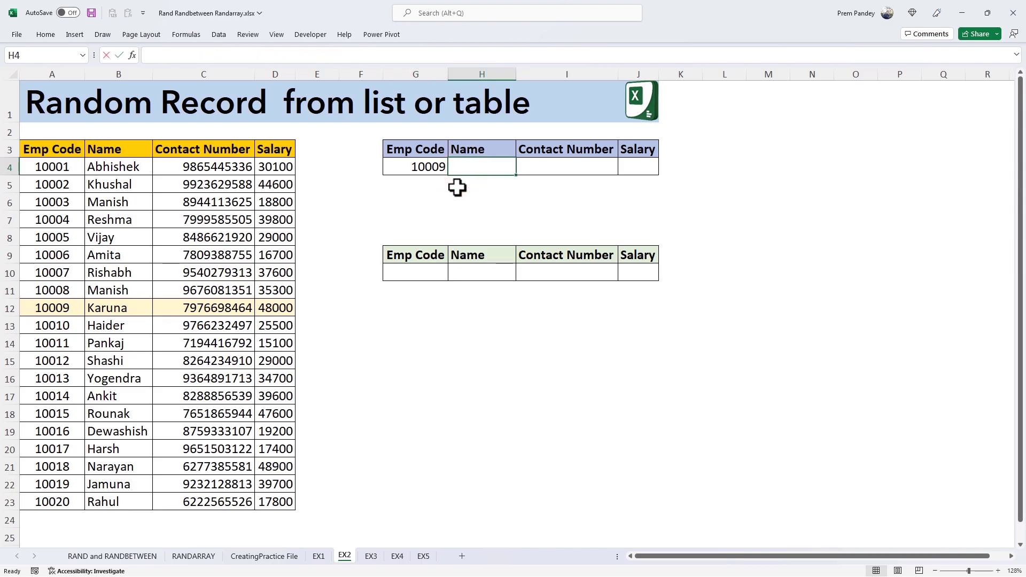
type("=vlo")
key("Tab")
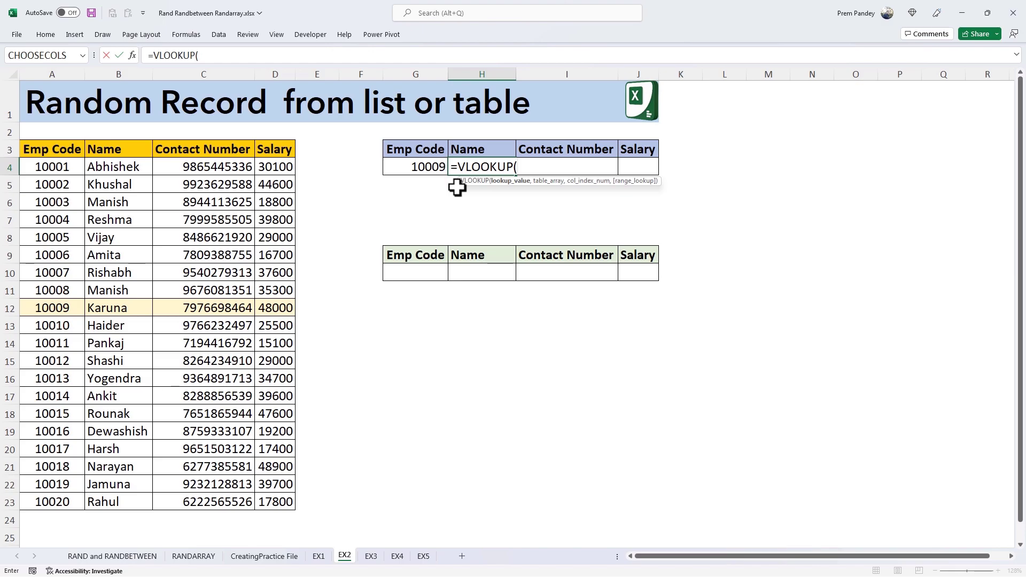
left_click(405, 167)
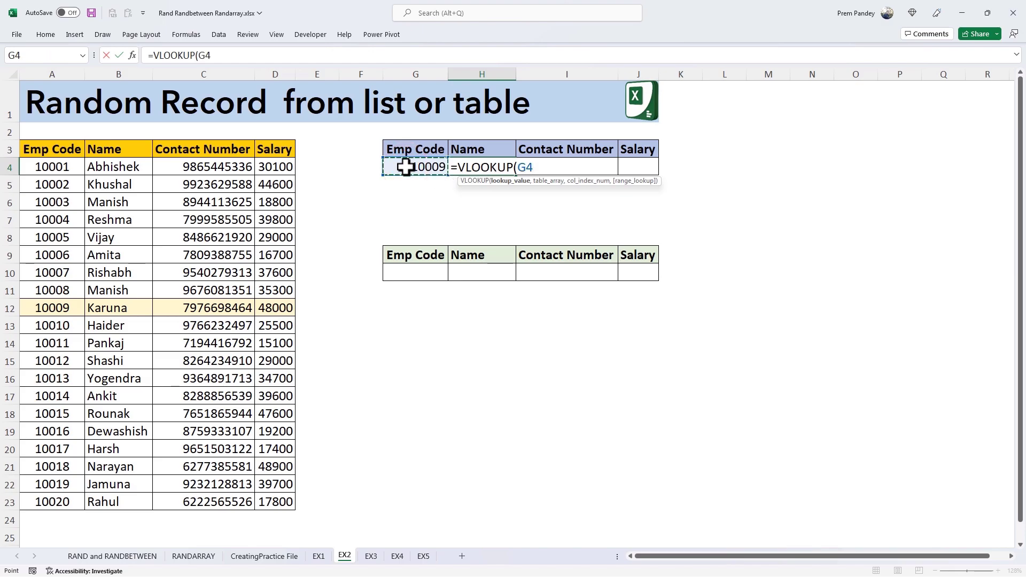
key("F4")
key("F4")
key("F4")
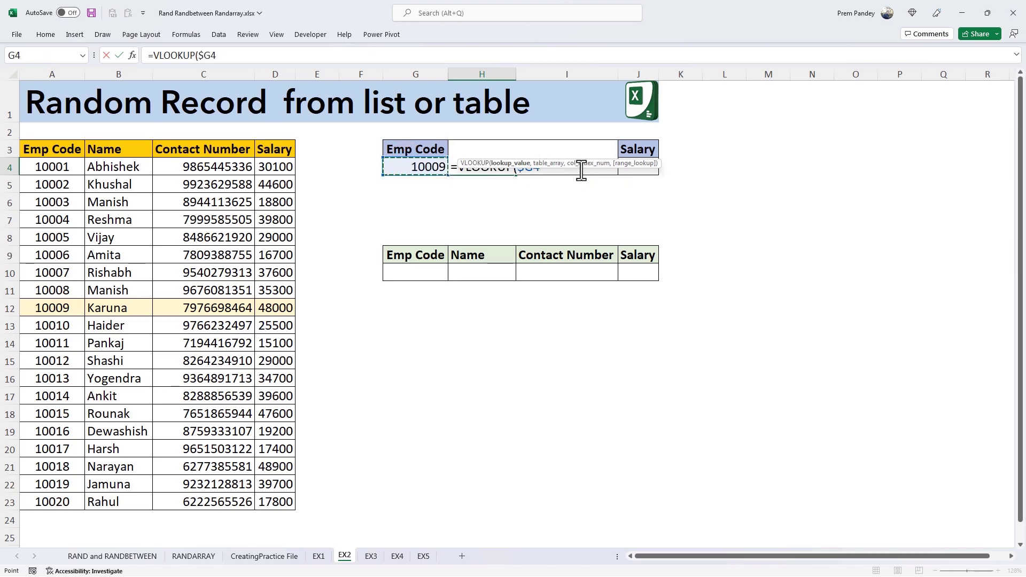
left_click_drag(587, 166, 579, 215)
type(",")
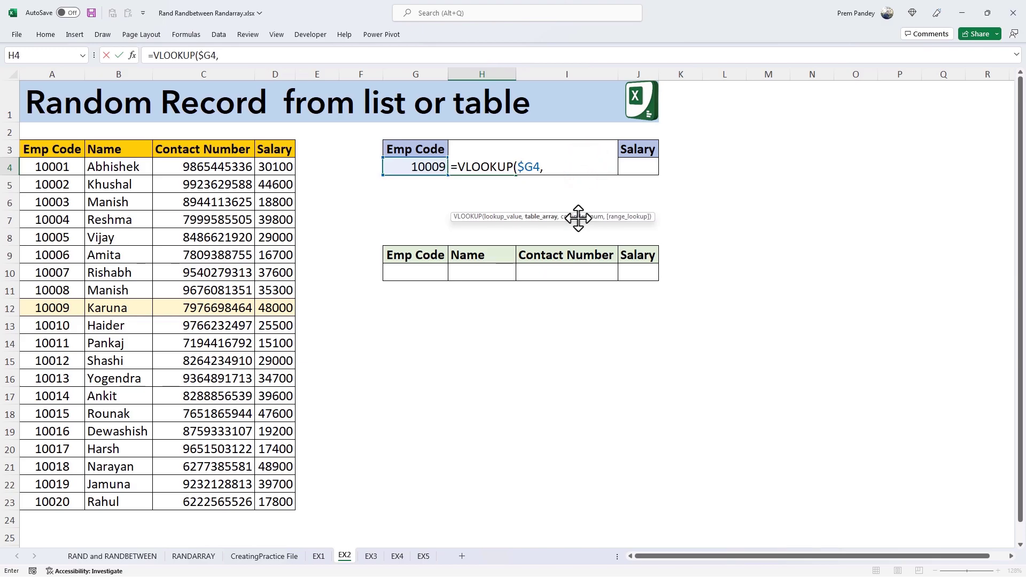
left_click_drag(51, 155, 258, 497)
key("F4")
type(",")
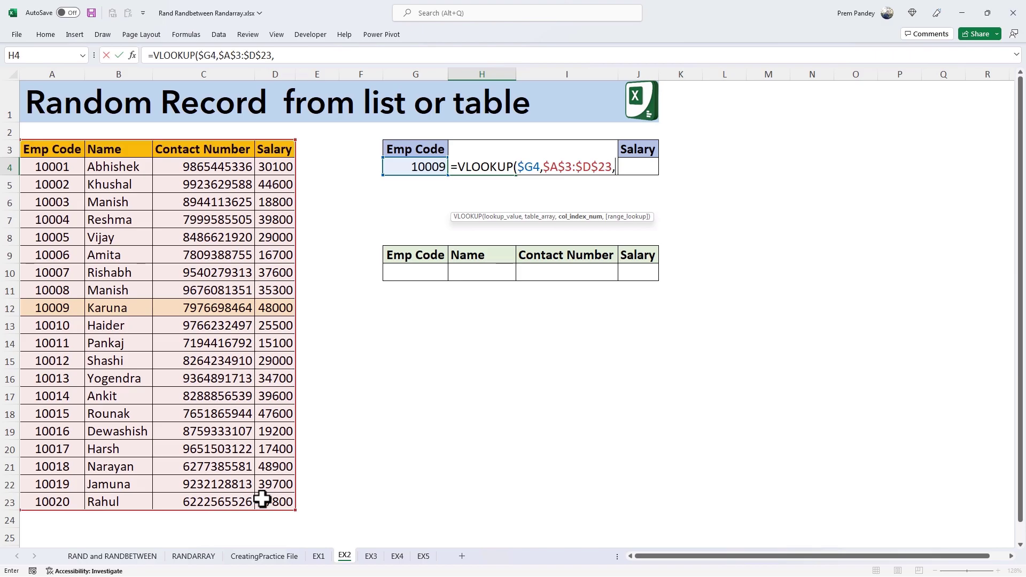
Complete the H4 VLOOKUP with MATCH(H3,$A$3:$D$3,0) as the column index and 0 for exact match.
type("match(")
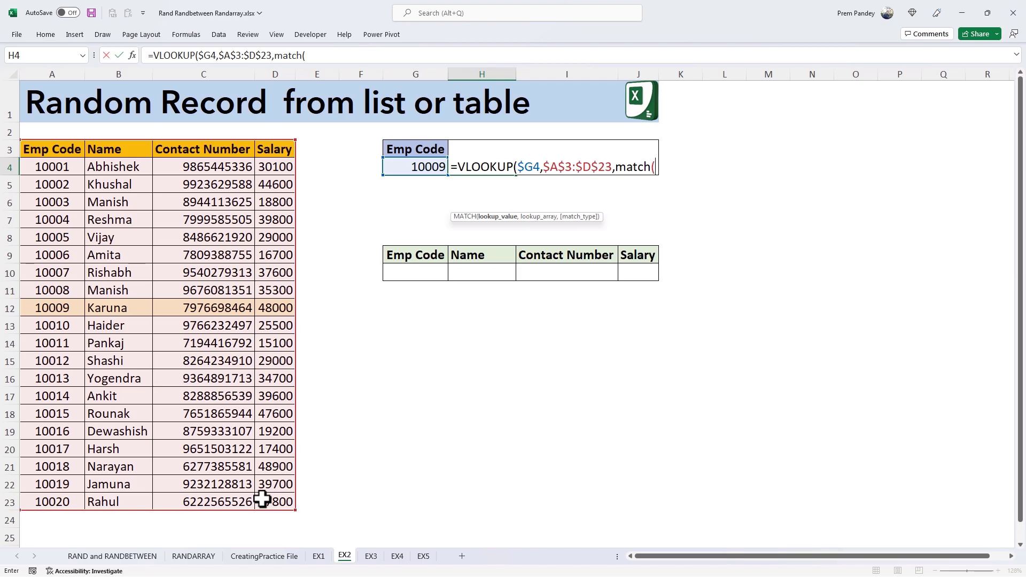
key("Up")
type(",")
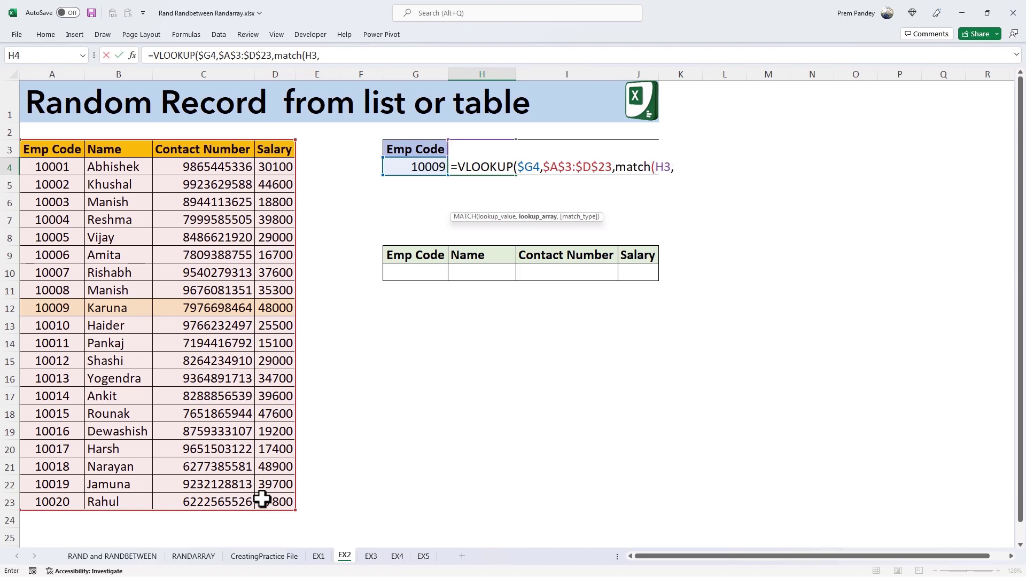
left_click_drag(52, 148, 288, 152)
key("F4")
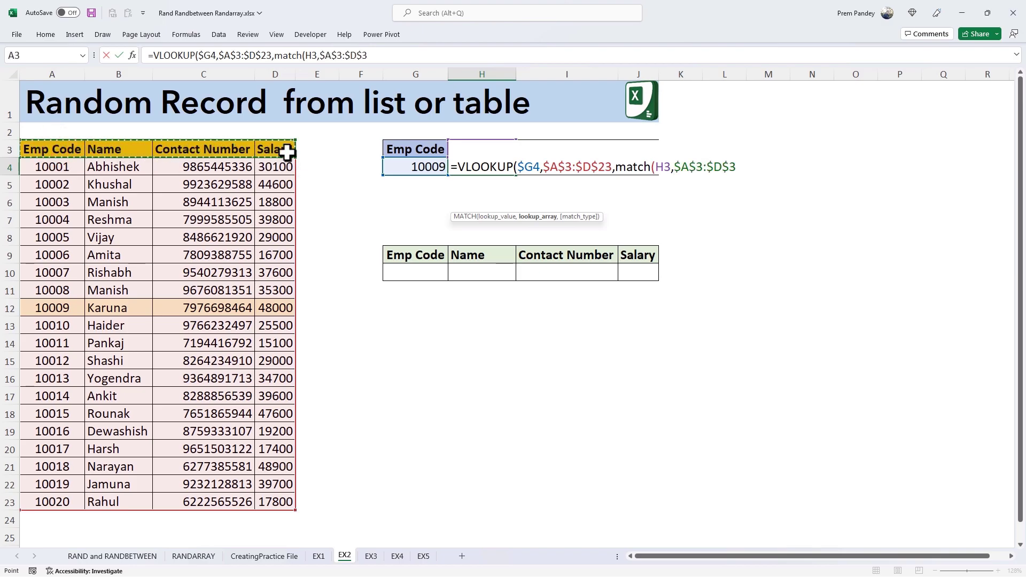
type(",0")
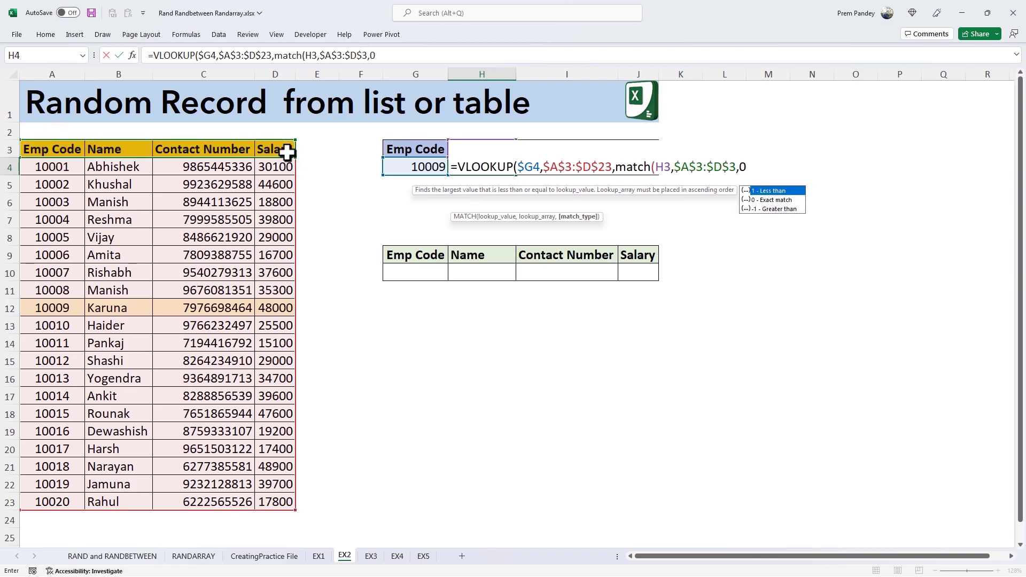
type(")")
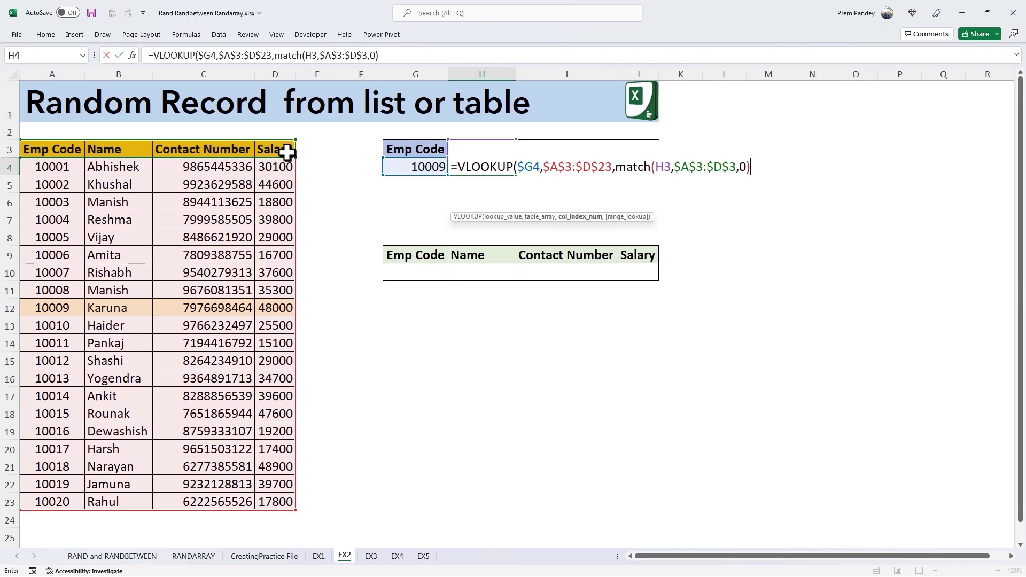
type(",0)")
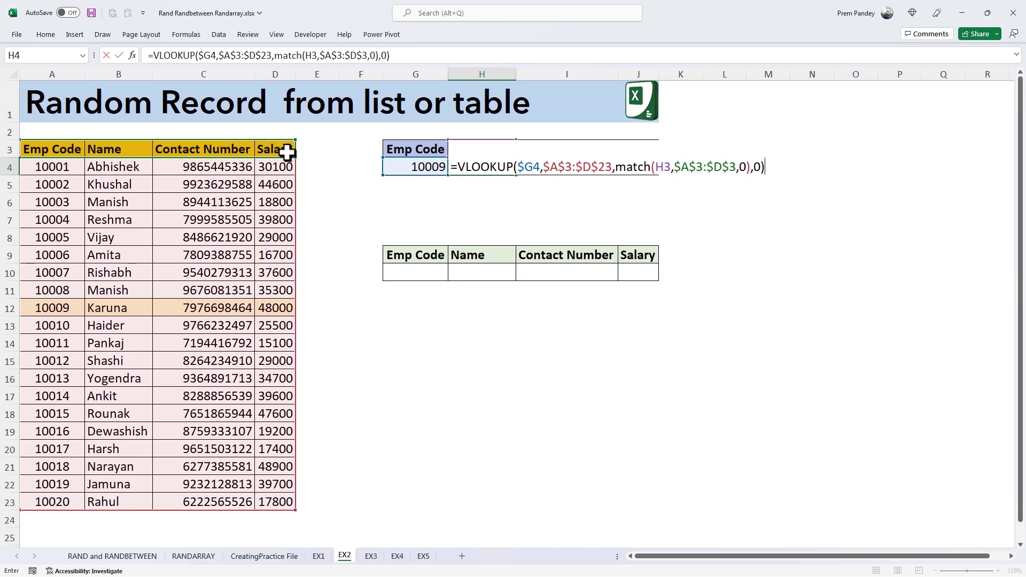
key("Return")
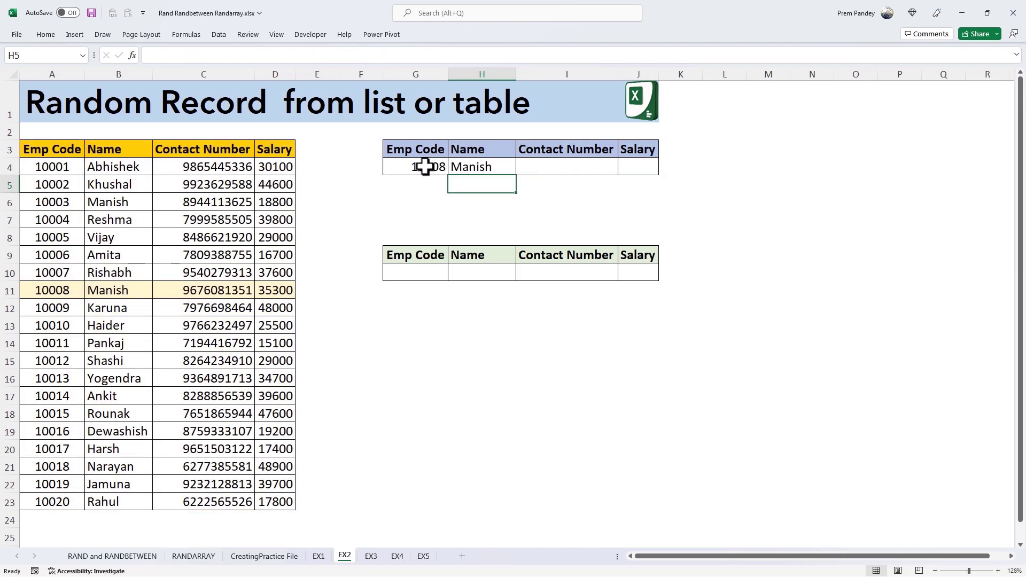
Fill the H4 formula across to J4 for the Contact Number and Salary columns.
left_click(485, 166)
left_click_drag(520, 177, 652, 174)
left_click(428, 179)
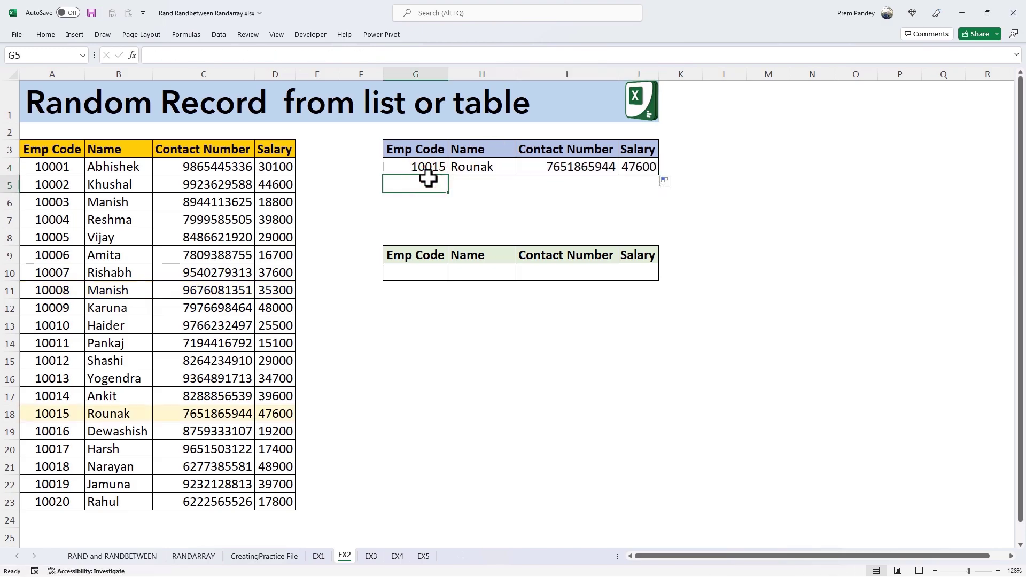
Recalculate the sheet several times to check the random record in row 4 against the highlighted table row.
key("F9")
key("F9")
key("F9")
key("F9")
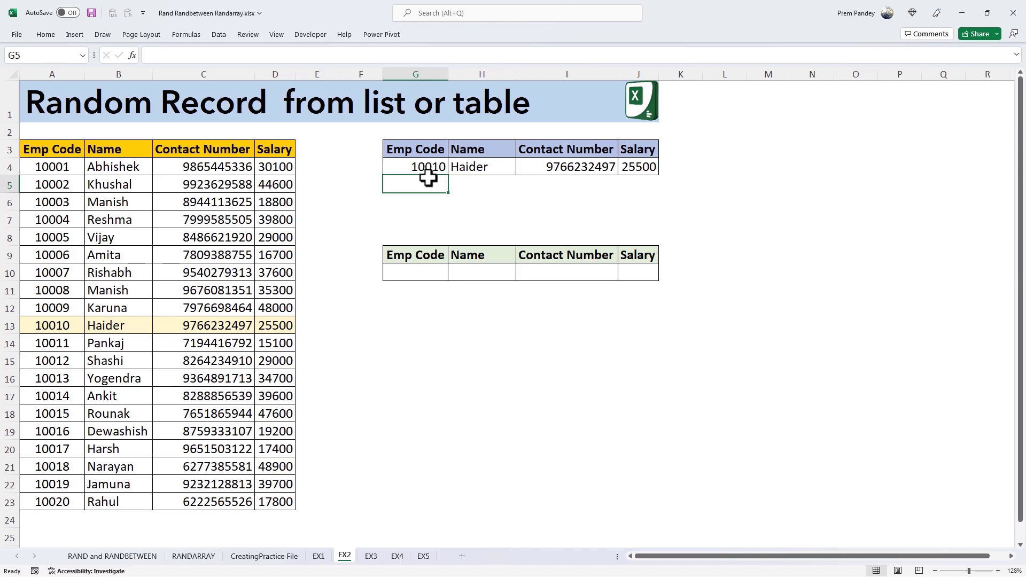
Start an HLOOKUP formula in G10 with lookup value G9:J9 and table array $A$3:$D$23.
left_click(431, 270)
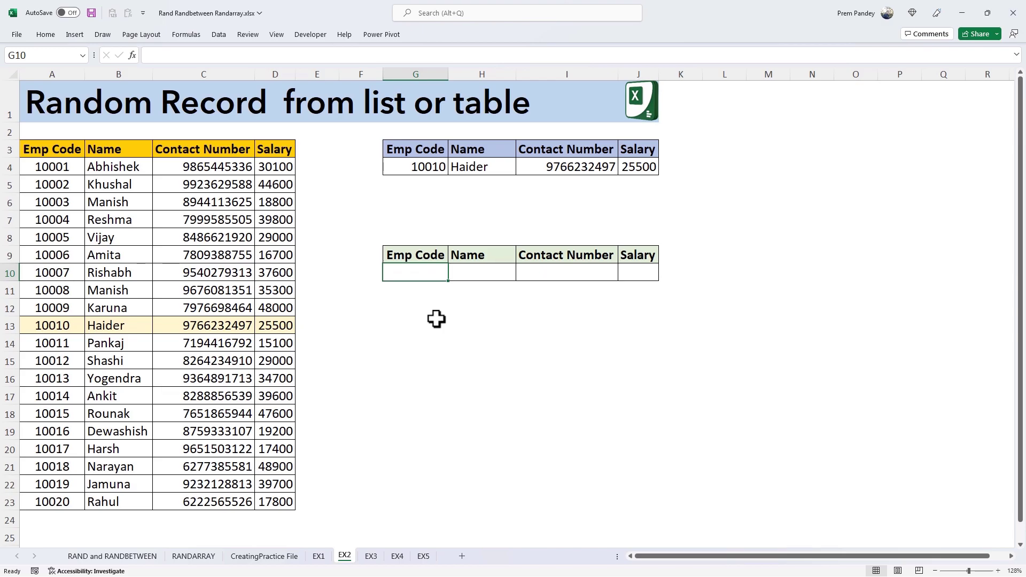
type("=hloo")
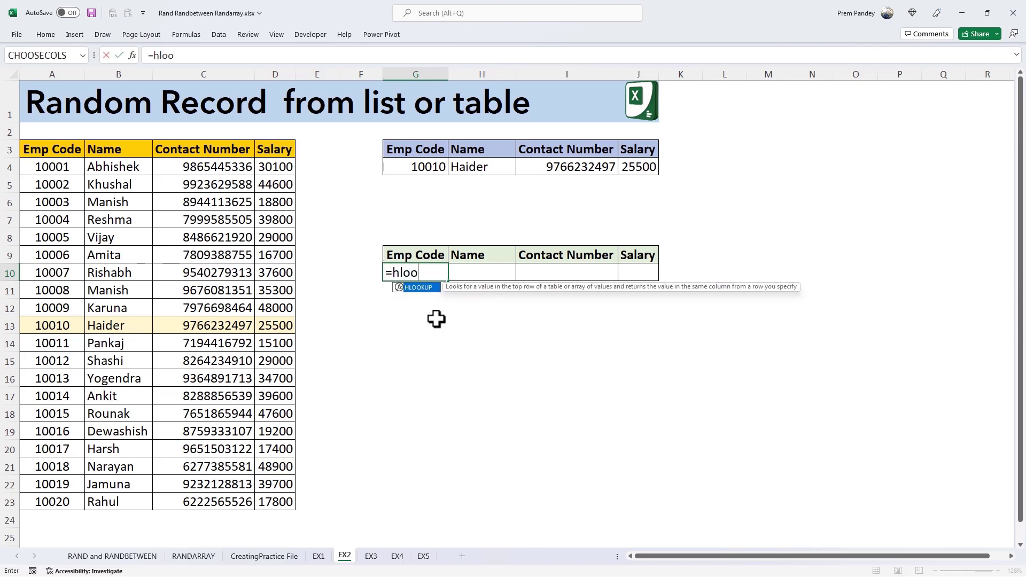
key("Tab")
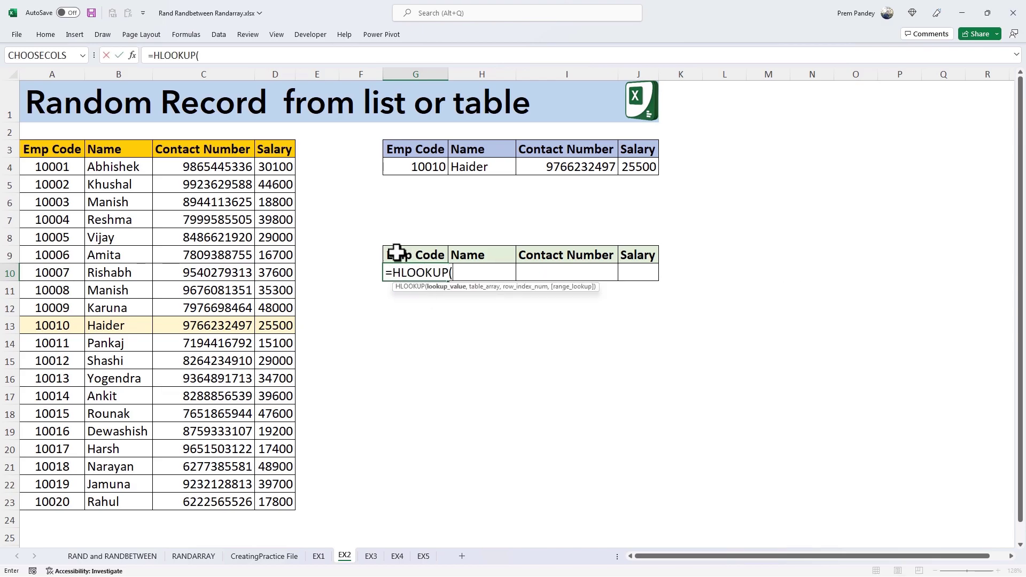
left_click_drag(395, 252, 649, 255)
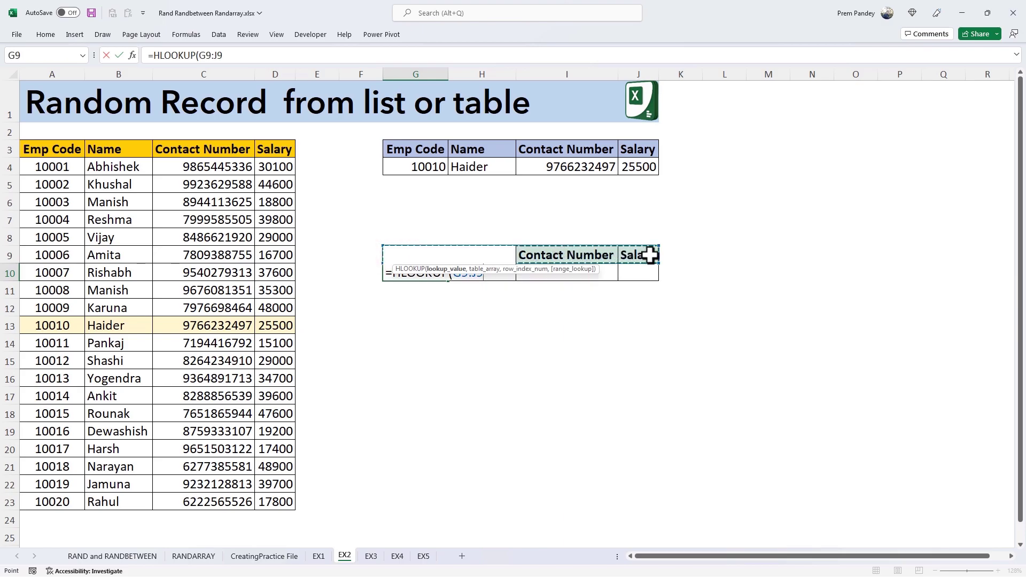
type(",")
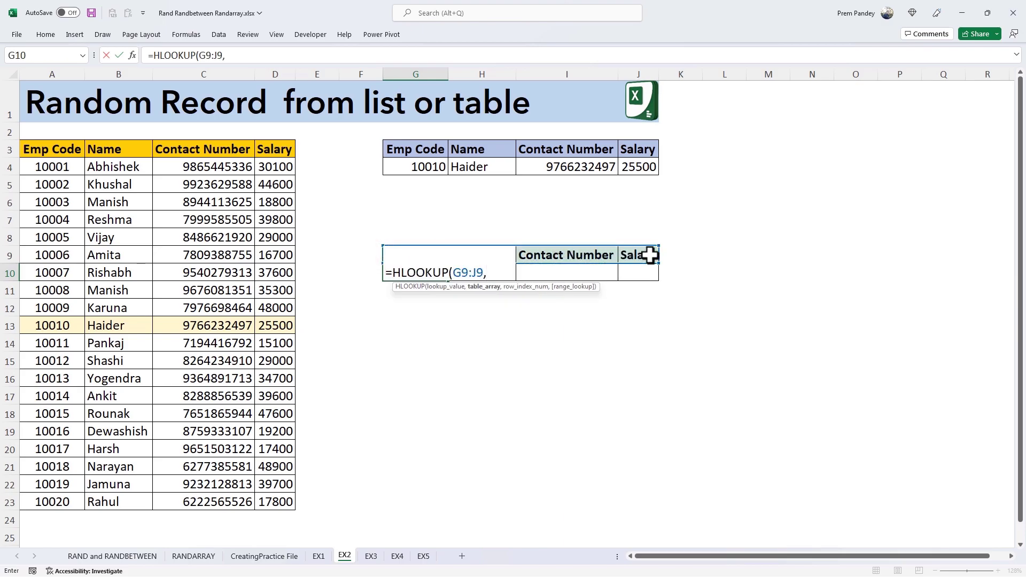
left_click_drag(52, 150, 288, 497)
key("F4")
type(",")
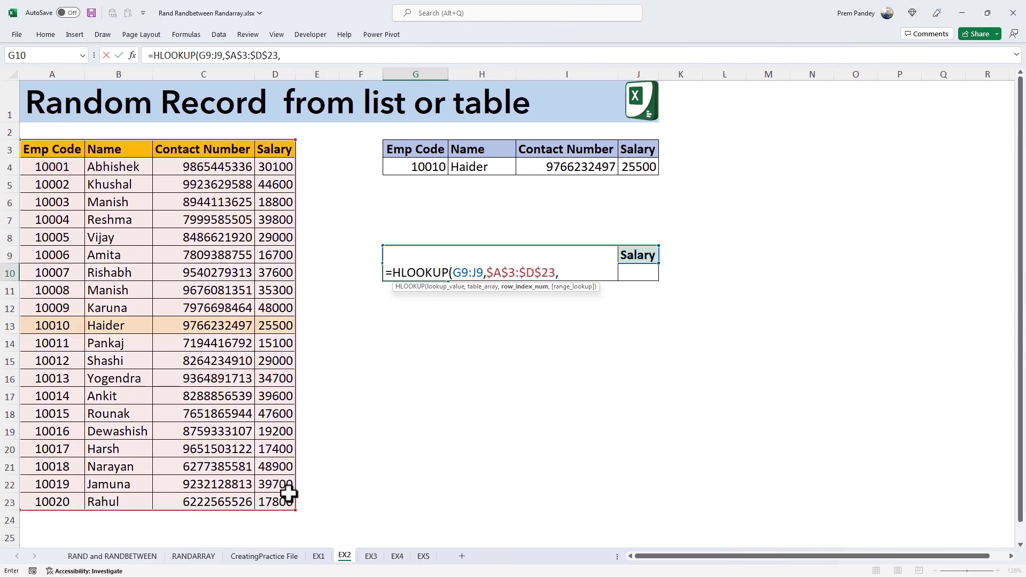
Complete the G10 HLOOKUP with RANDBETWEEN(1,20) as the row index and 0 for exact match.
type("rand")
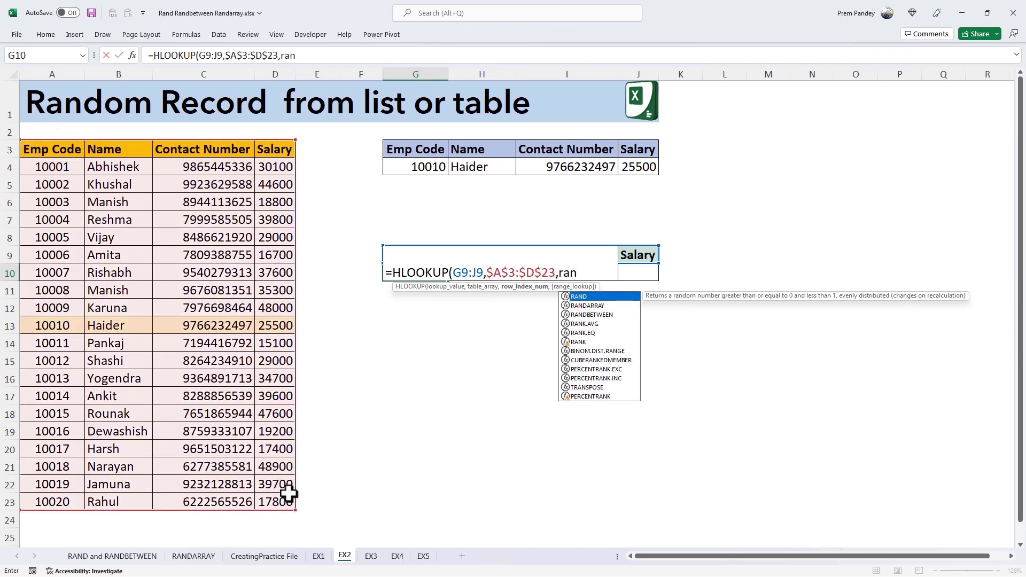
key("Down")
key("Down")
key("Tab")
type("1,20)")
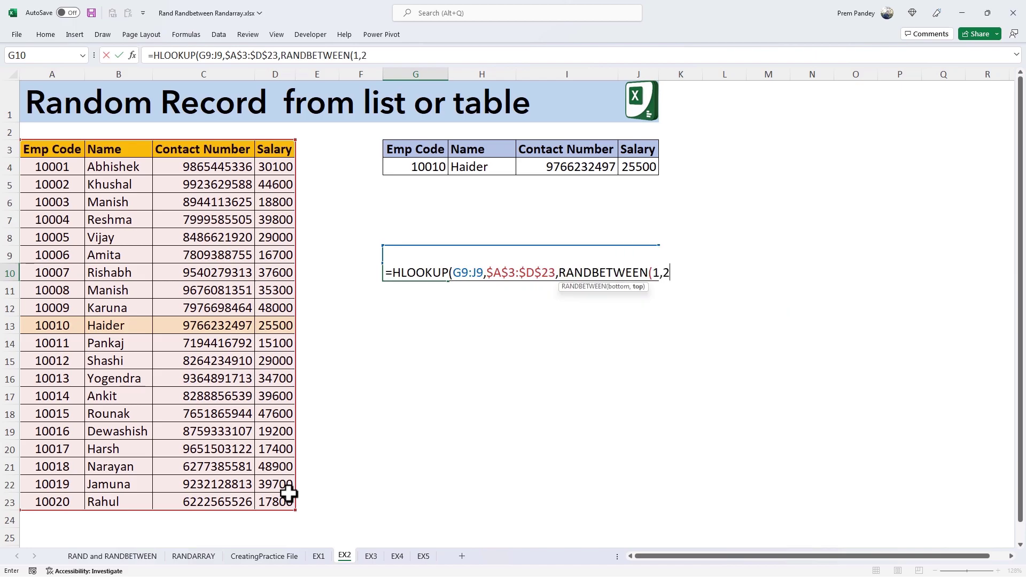
type(",0)")
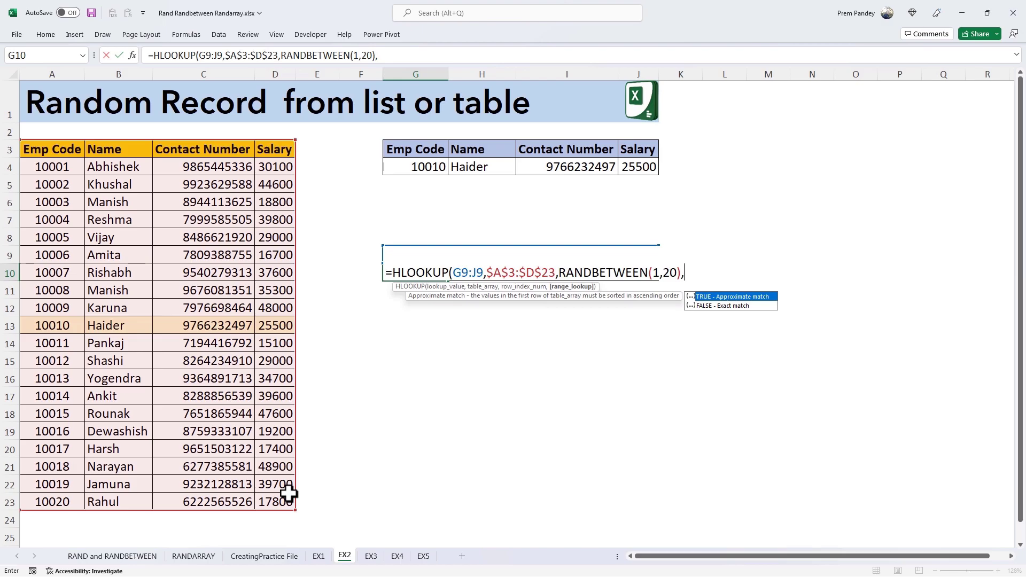
key("Return")
Recalculate the sheet repeatedly to compare the random records in rows 4 and 10 with the highlighted table rows.
key("F9")
key("F9")
key("F9")
key("F9")
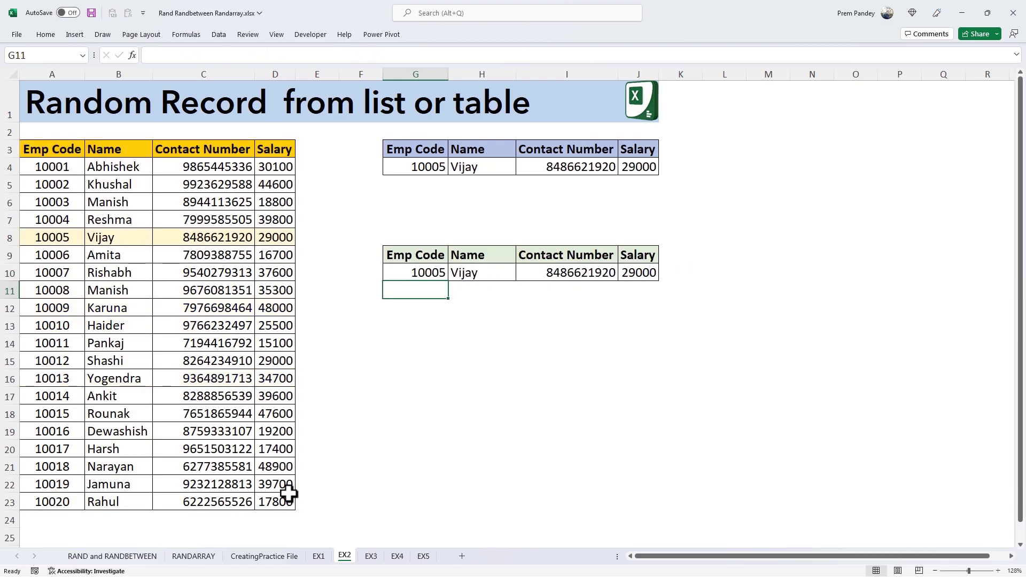
key("F9")
key("F9")
key("F9")
key("F9")
key("F9")
key("F9")
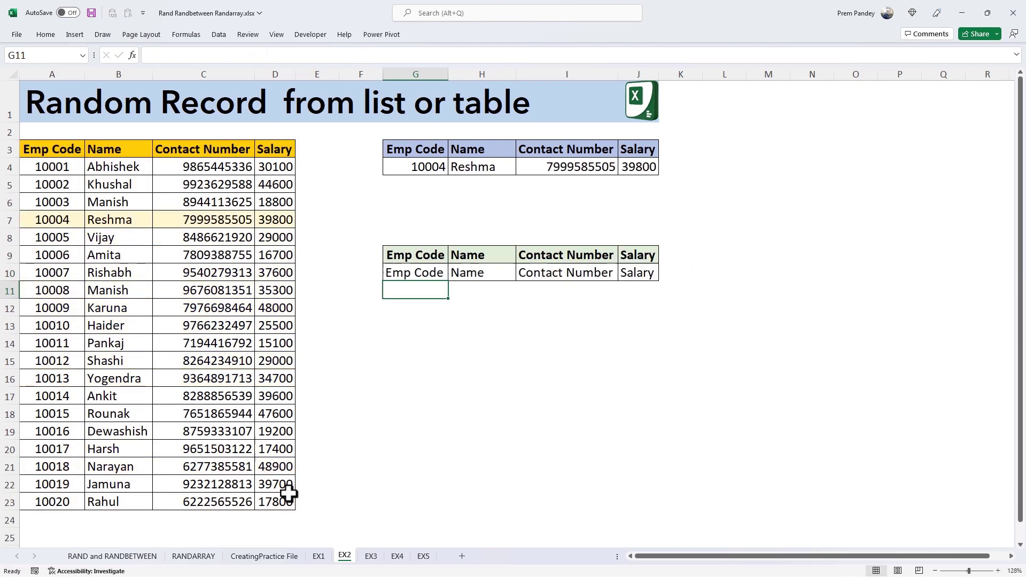
key("F9")
key("F9")
key("F9")
key("F9")
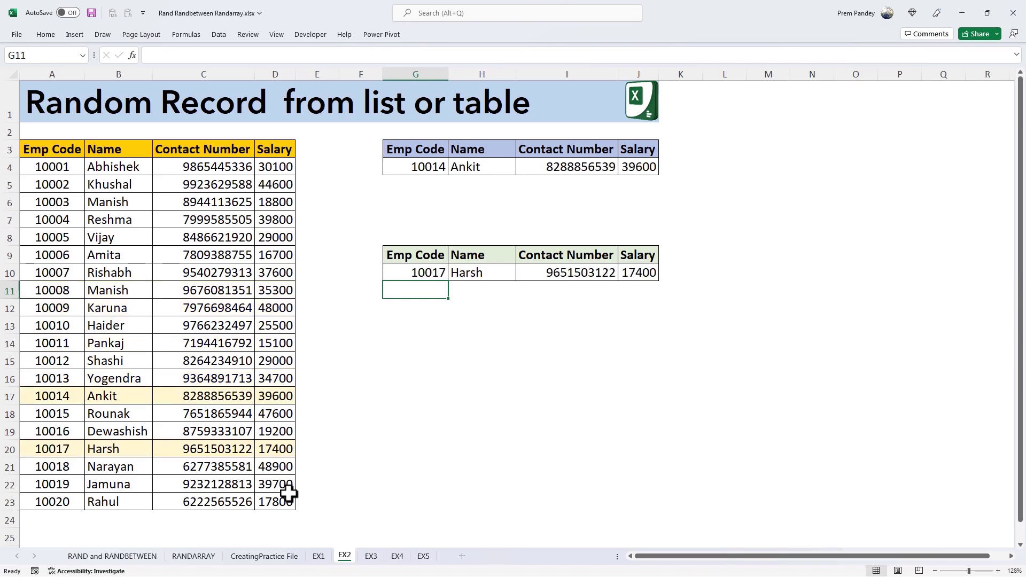
key("F9")
key("F9")
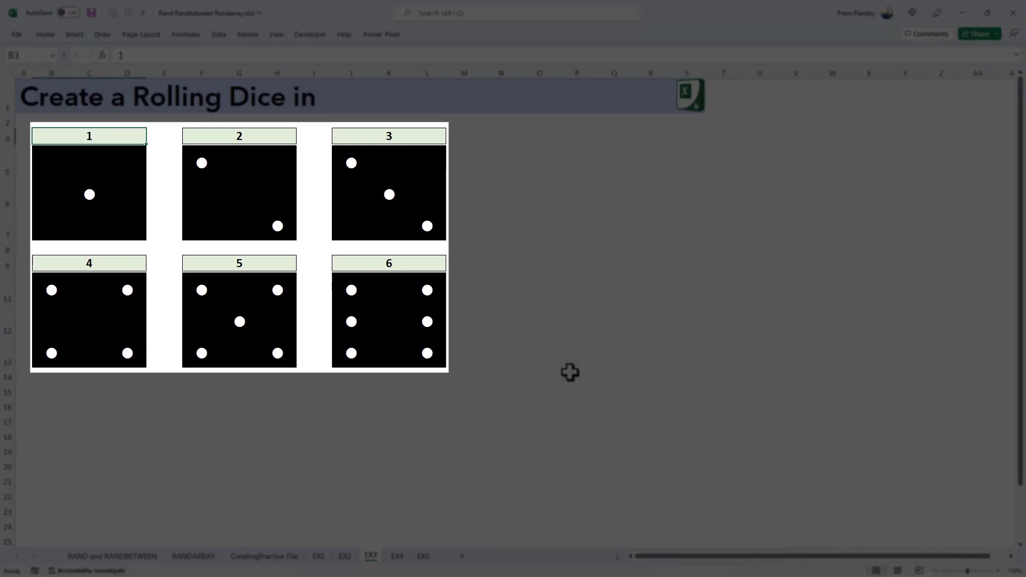
Apply all borders to the range N5:P7 on sheet EX3 to form a 3×3 dice grid.
left_click(502, 158)
left_click_drag(502, 158, 593, 237)
left_click(44, 34)
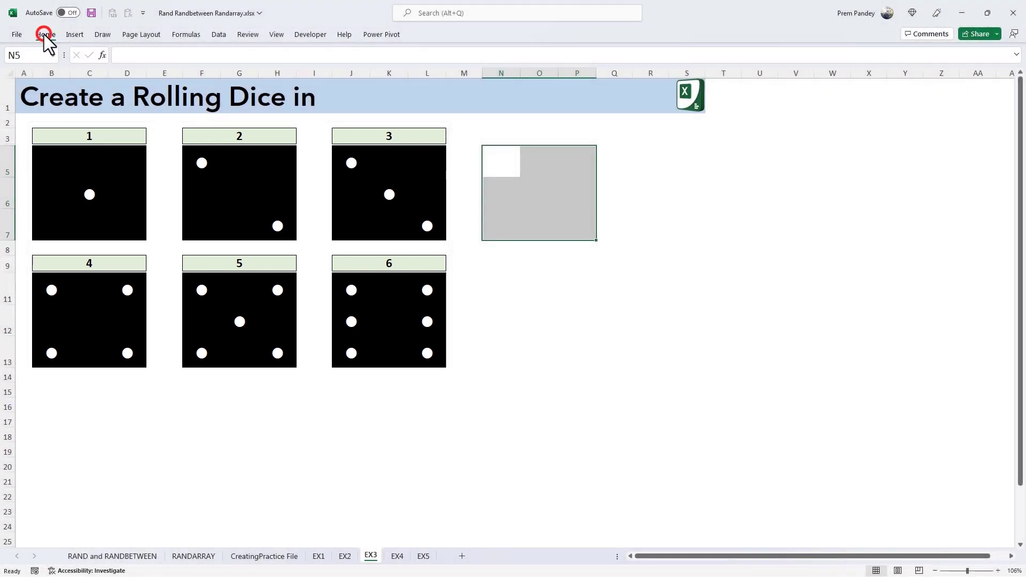
left_click(197, 71)
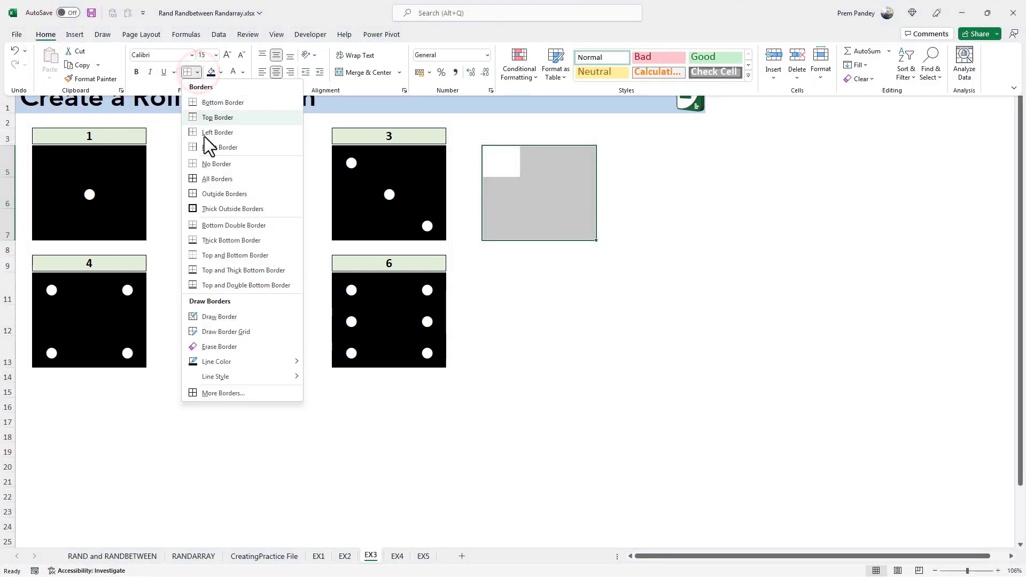
left_click(207, 182)
Enter 2,3,4,5,6 in cell N5 as the dice faces that use the upper-left dot.
left_click(499, 161)
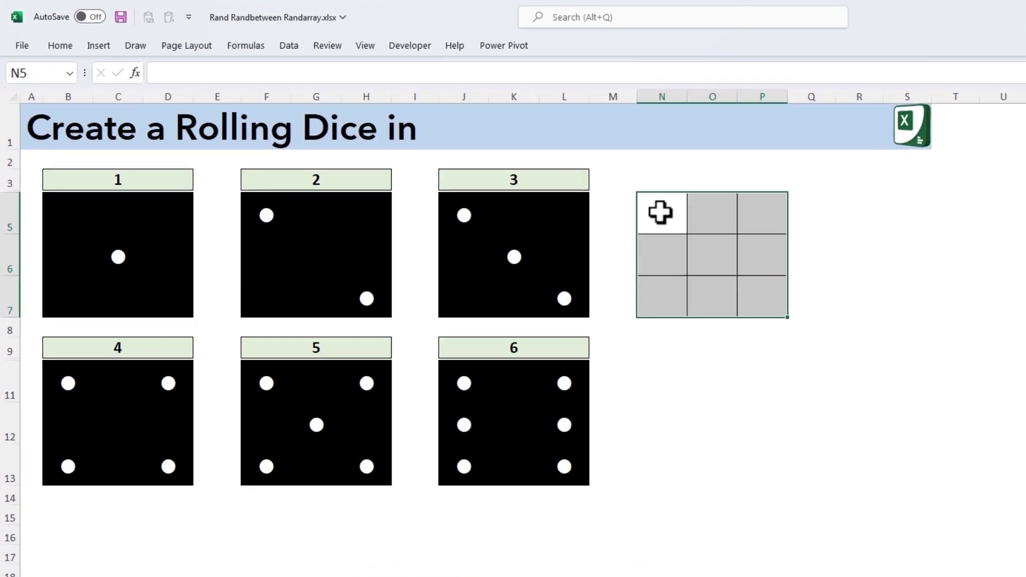
left_click(552, 177)
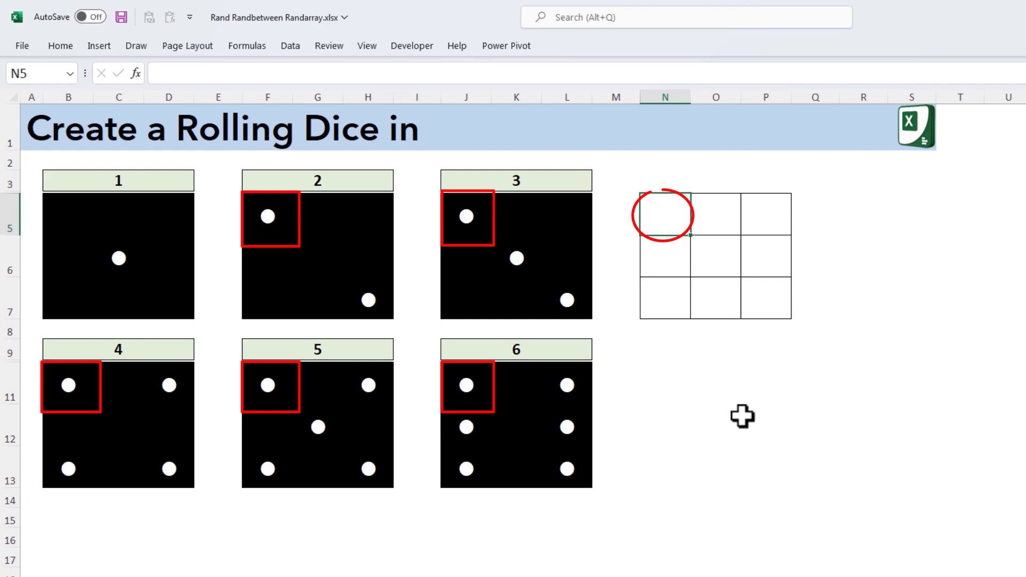
type("2,3,4,5,6")
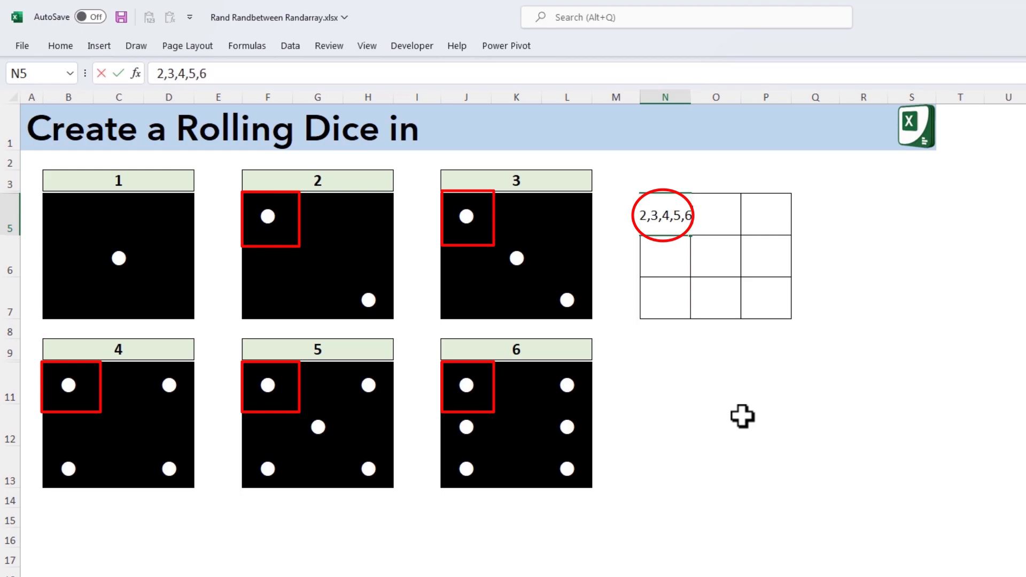
key("Return")
Copy the face list in N5 to cell P7 for the lower-right dot.
key("Up")
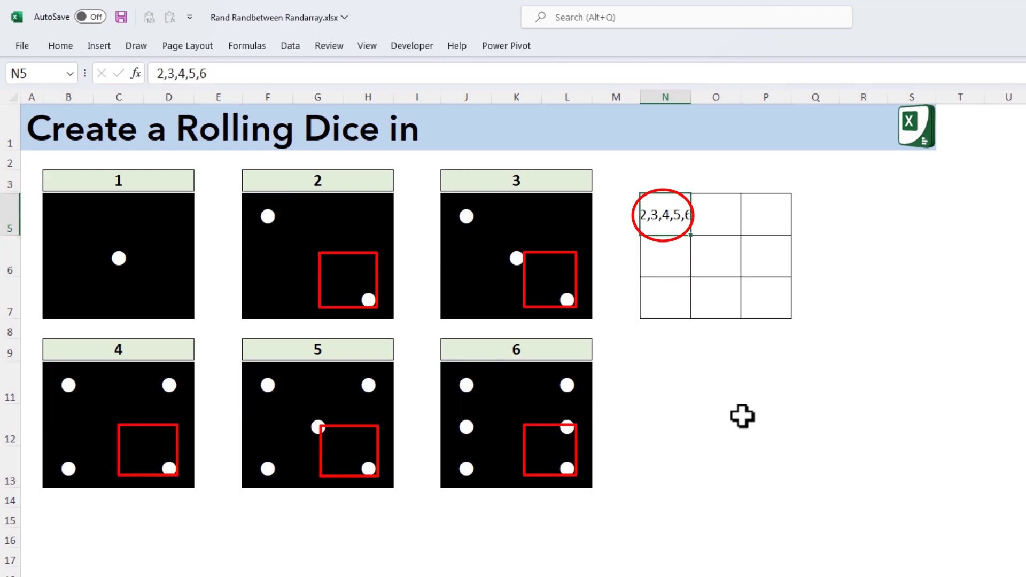
key("ctrl+c")
left_click(772, 314)
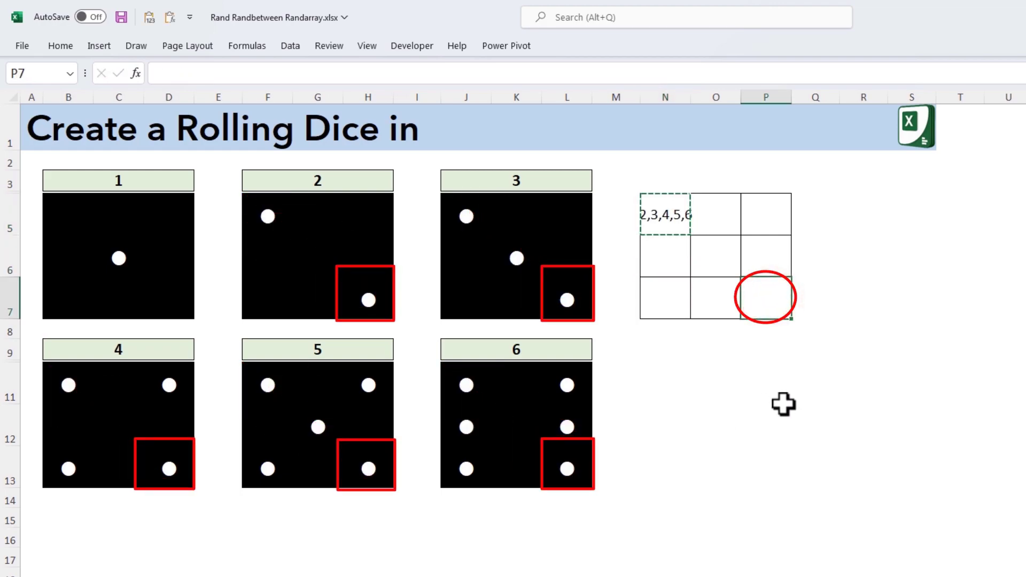
key("ctrl+v")
left_click(739, 410)
key("Escape")
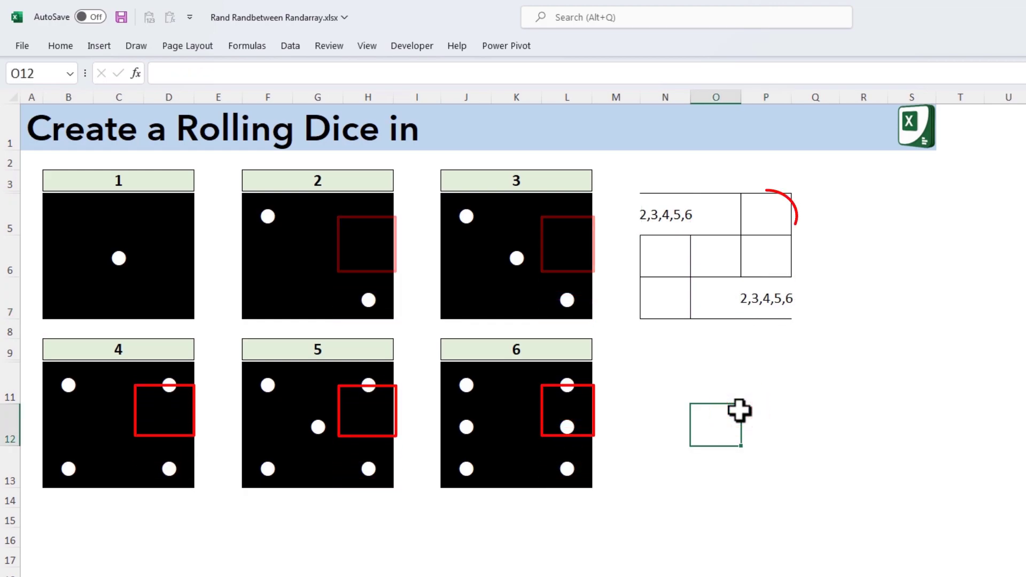
Enter 4,5,6 in cell P5 as the dice faces that use the upper-right dot.
left_click(769, 216)
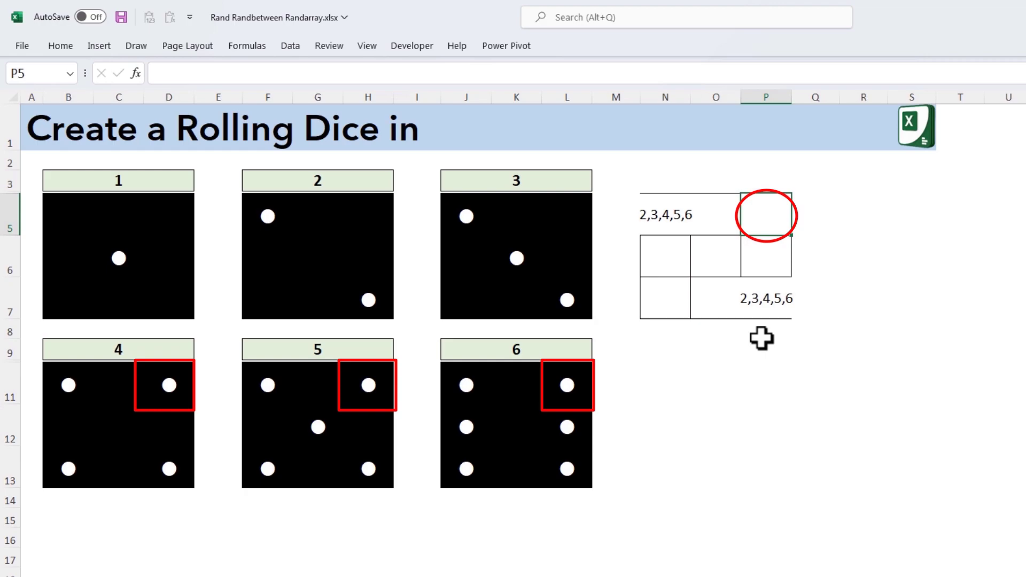
type("4,5,6")
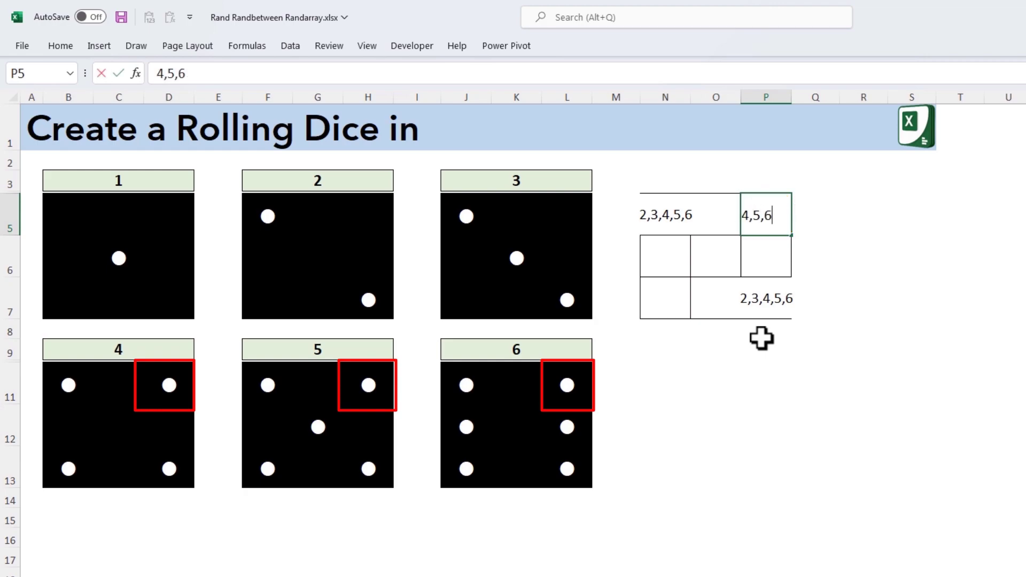
key("Return")
Copy the face list in P5 to cell N7 for the lower-left dot.
key("Up")
key("ctrl+c")
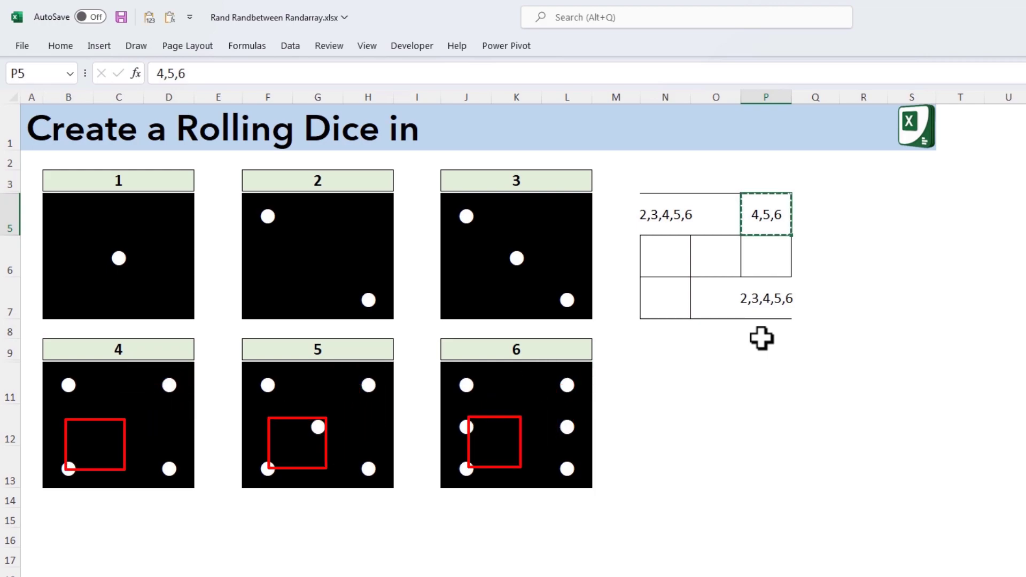
left_click(664, 293)
key("ctrl+v")
key("Escape")
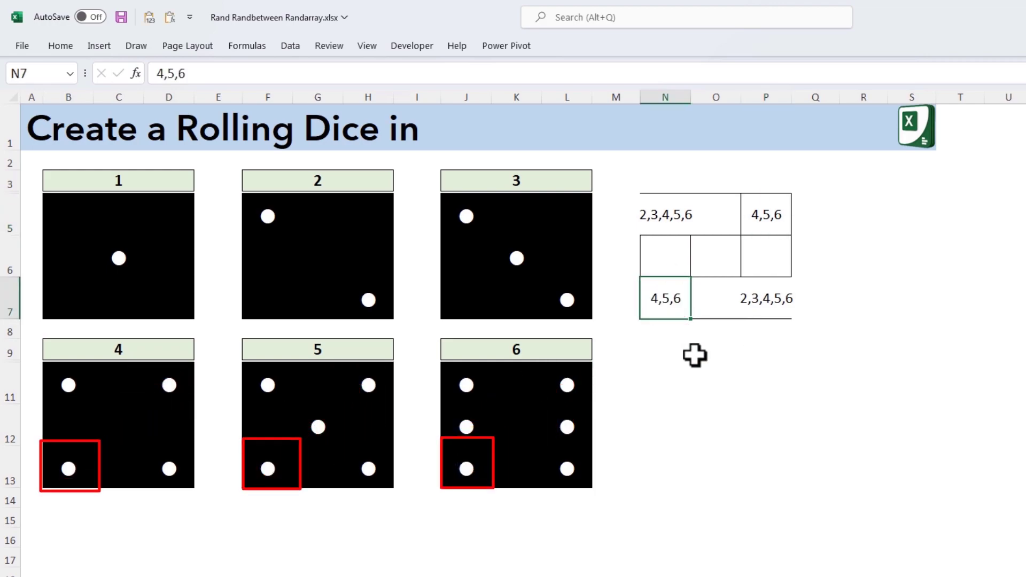
Enter 6 in cells N6 and P6 as the dice face that uses the middle-left and middle-right dots.
left_click(664, 262)
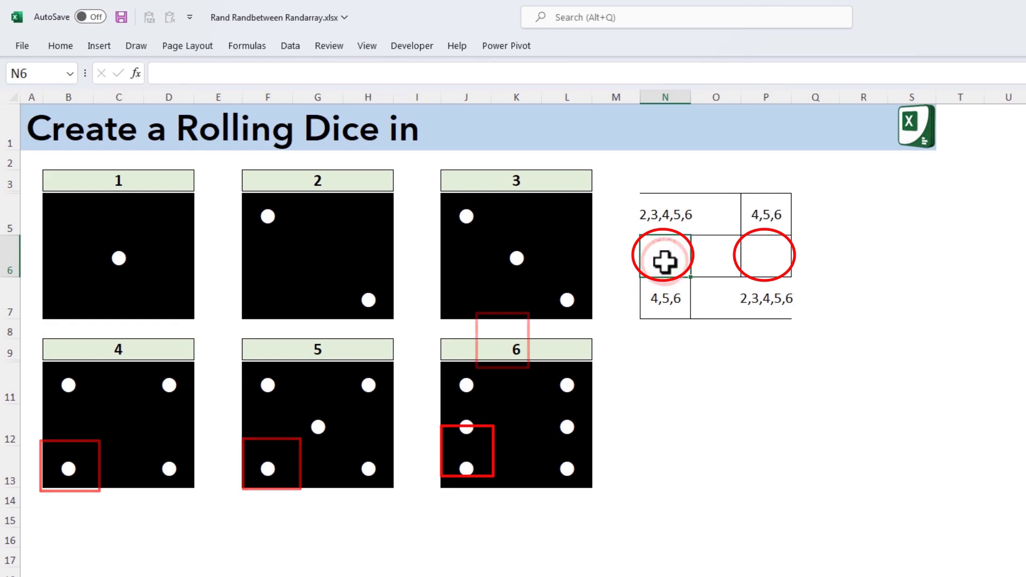
type("6")
key("Tab")
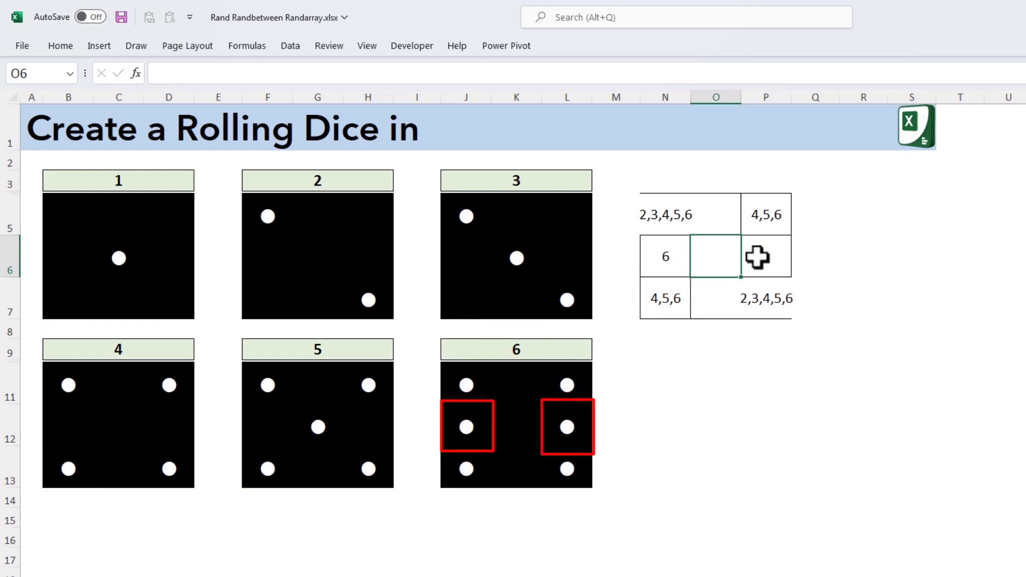
left_click(762, 255)
type("6")
Enter 1,3,5 in cell O6 as the dice faces that use the centre dot.
left_click(719, 258)
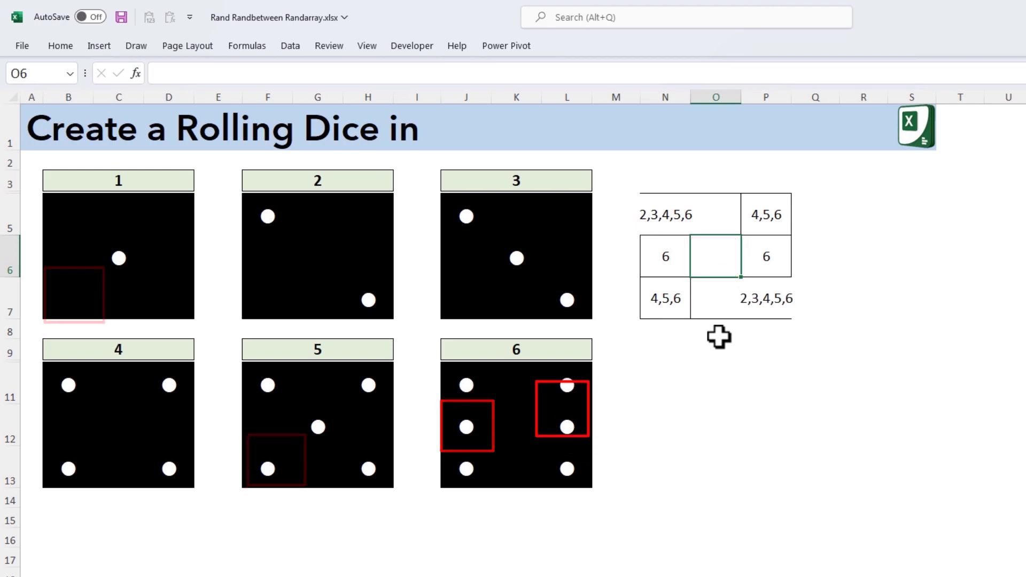
type("1,3,5")
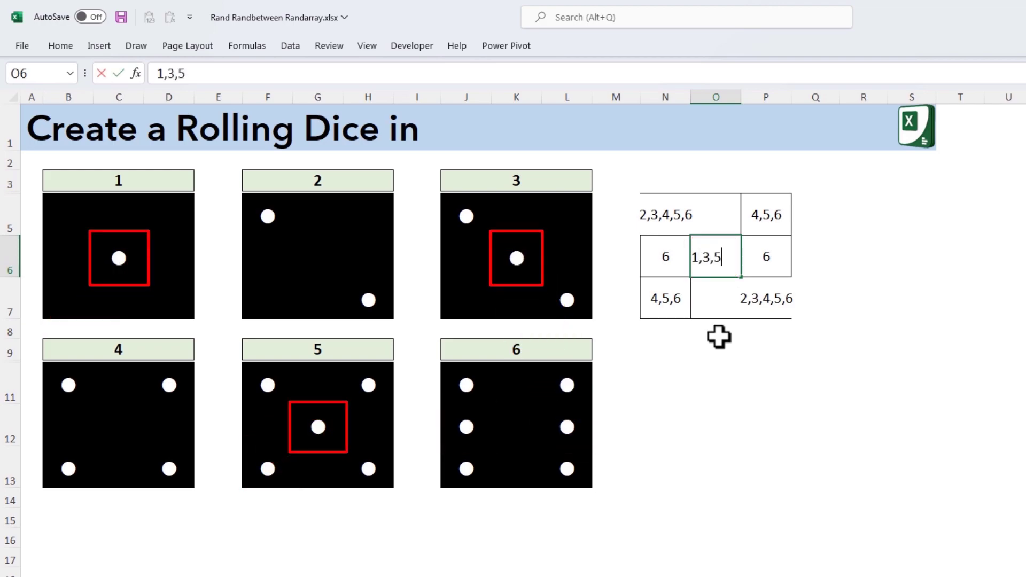
key("Return")
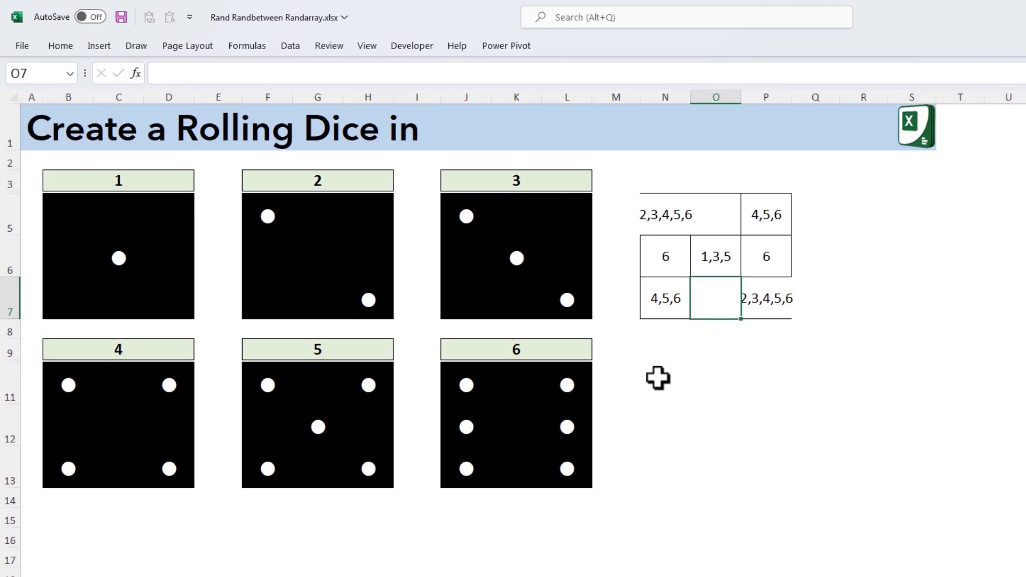
Apply all borders to the range N11:P13 to form the 3×3 dice grid.
left_click_drag(658, 378, 774, 471)
left_click(63, 47)
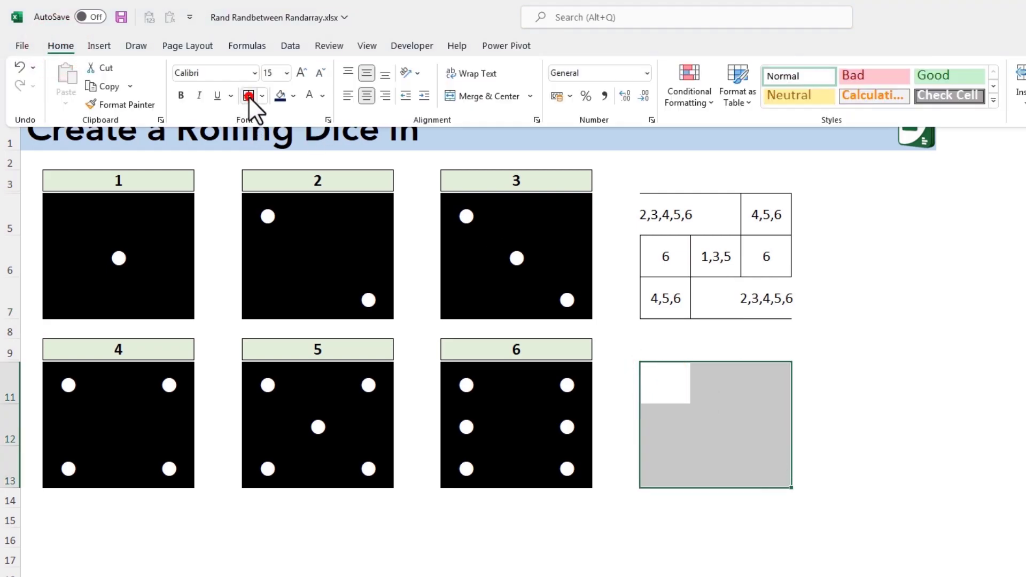
left_click(248, 96)
left_click(820, 331)
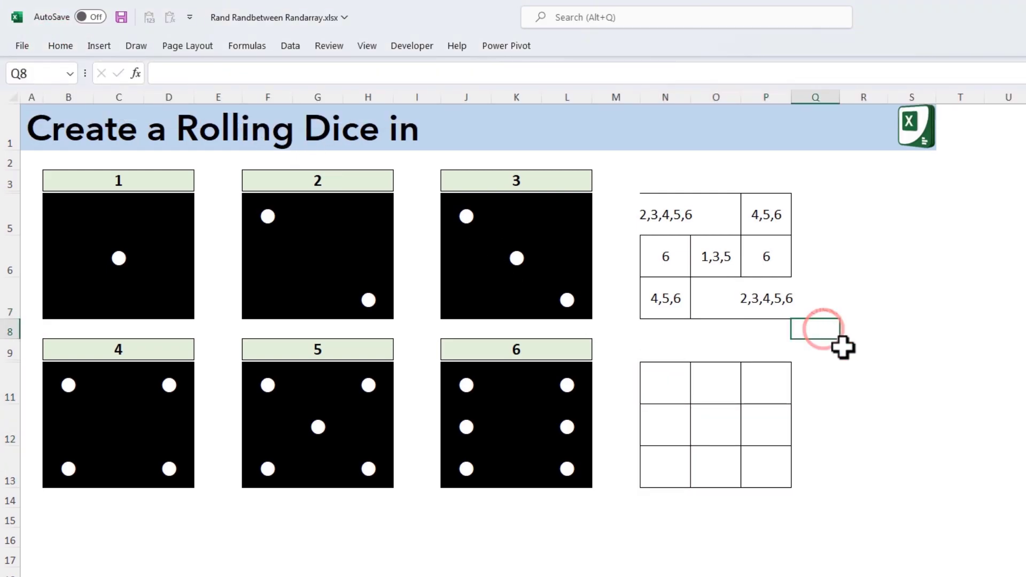
Enter =RANDBETWEEN(1,6) in cell R9 to generate the dice roll.
left_click(869, 347)
type("=rand")
key("Down")
key("Down")
key("Tab")
type("1,")
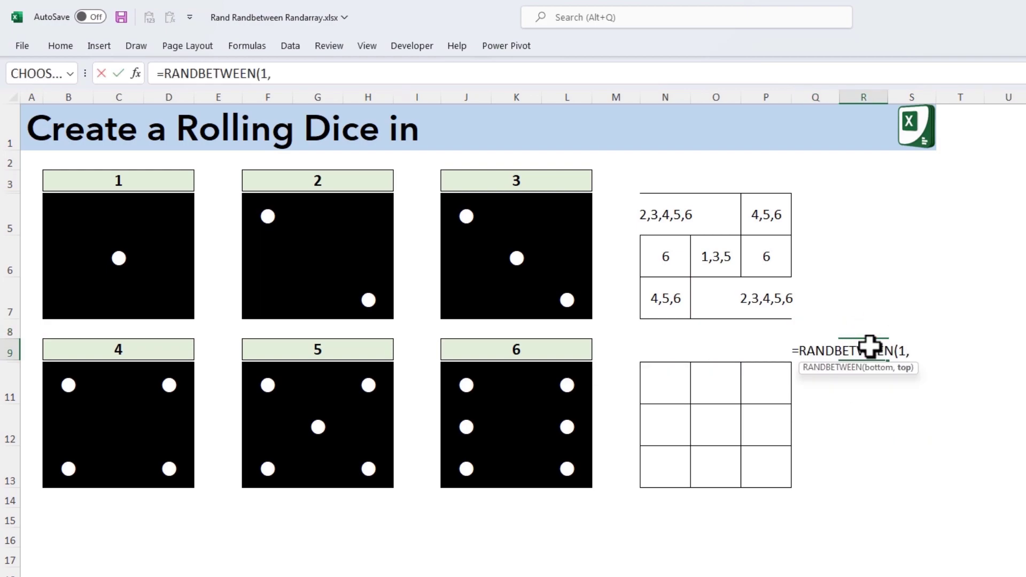
type("6)")
key("Return")
left_click(869, 347)
Enter =IF(AND(R9>=2,R9<=6),"=","") in cell N11 for the upper-left dot.
left_click(664, 378)
type("=if")
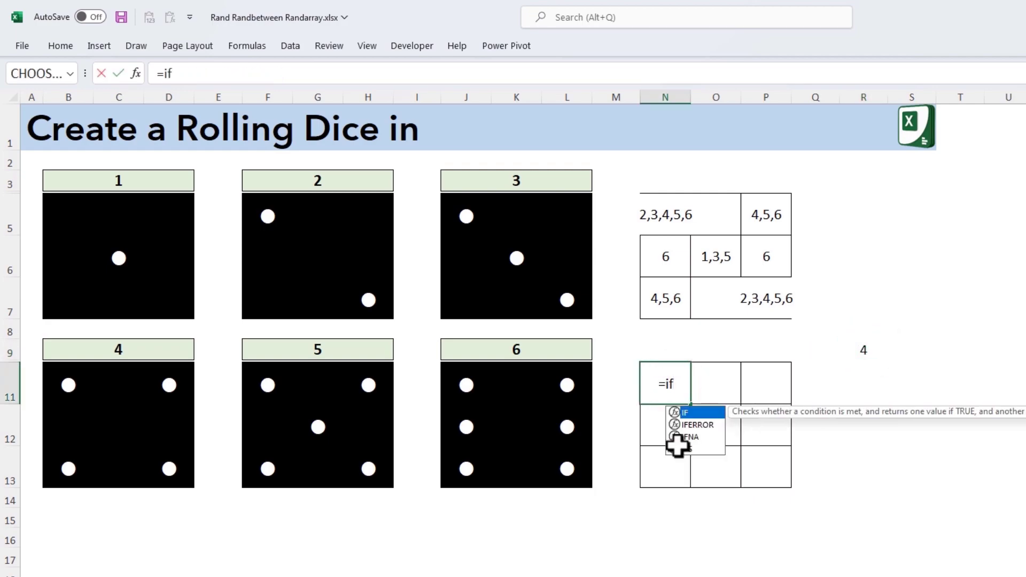
key("Tab")
type("and")
key("Tab")
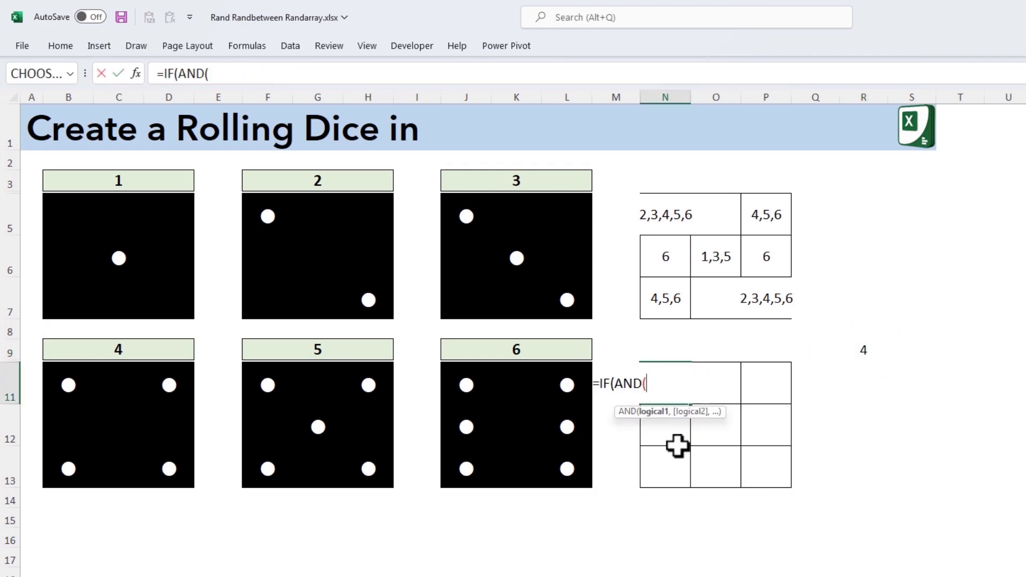
left_click(861, 347)
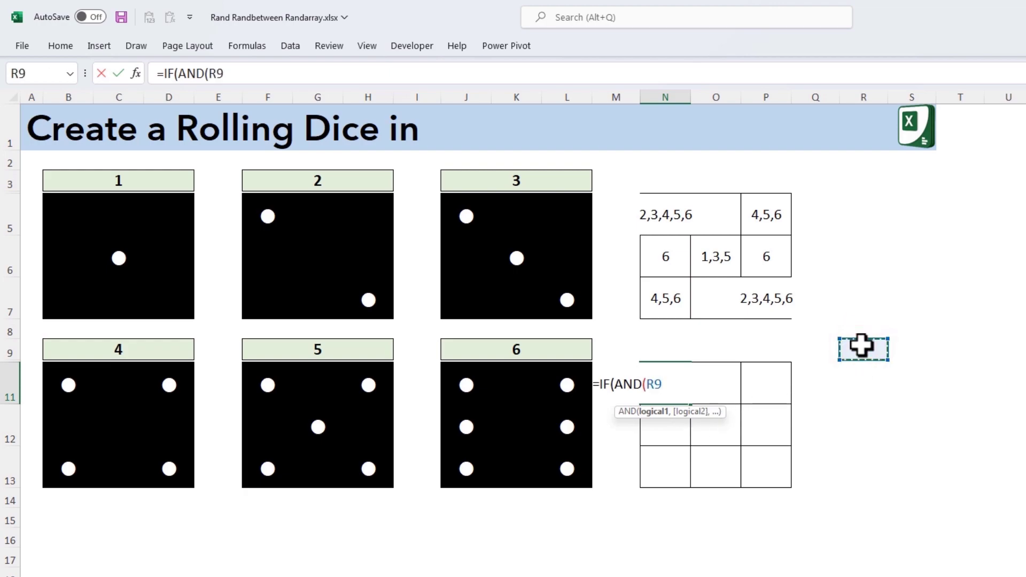
type(">=2,")
left_click(861, 347)
type("<=6)")
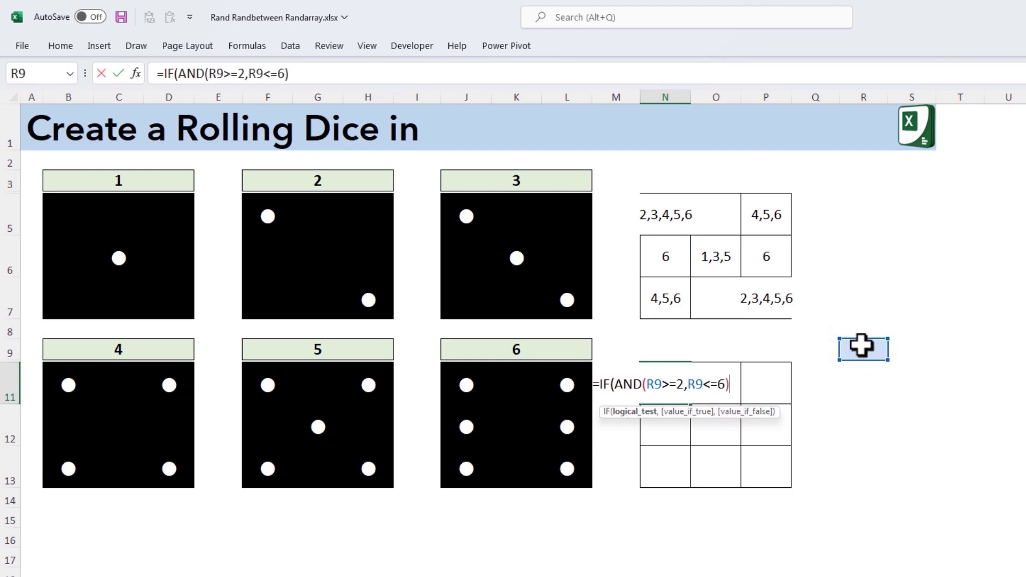
type(",")
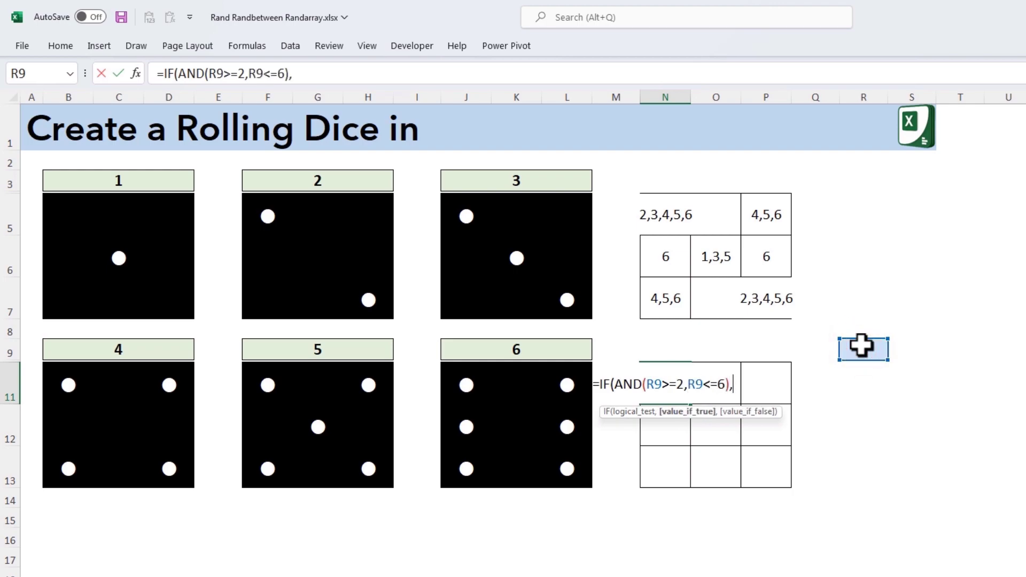
type("\"=\",\"\"")
key("Return")
Copy the formula text from N11 unchanged into cell P13 for the lower-right dot.
key("Up")
key("F2")
left_click_drag(740, 383, 467, 386)
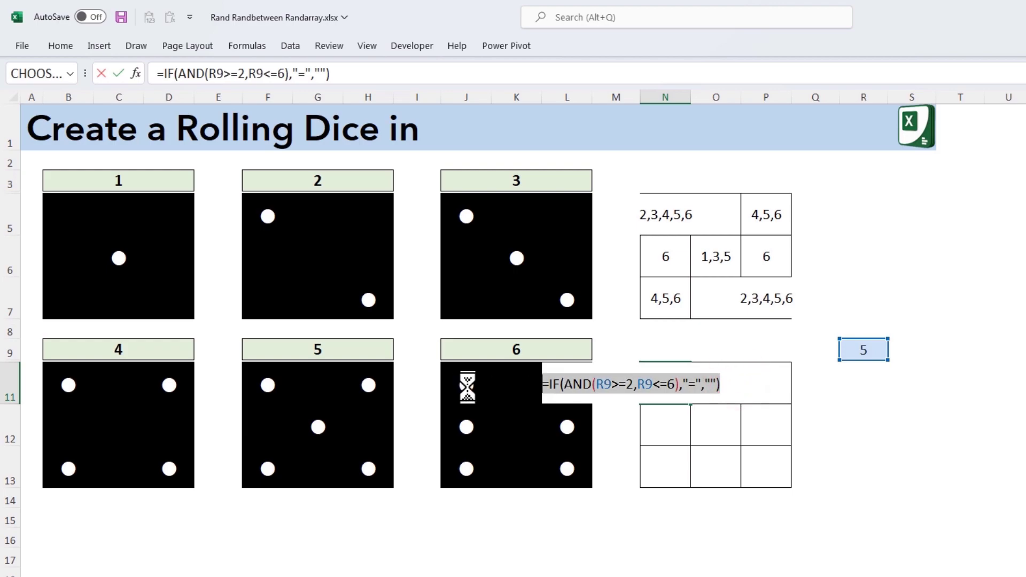
key("ctrl+c")
key("Escape")
double_click(759, 463)
key("ctrl+v")
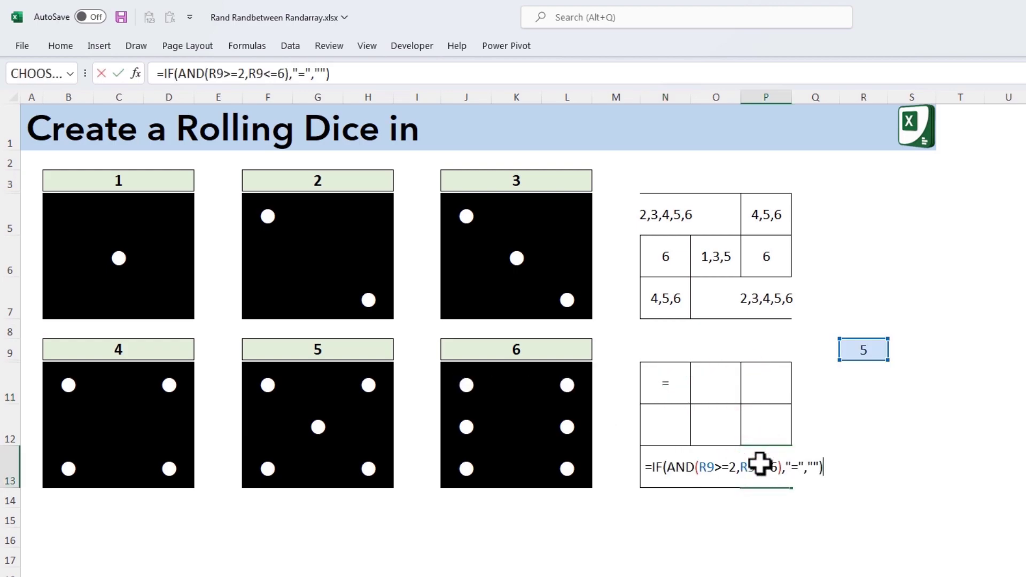
key("Return")
key("Up")
Paste the copied formula into cell P11 and change its lower limit to give =IF(AND(R9>=4,R9<=6),"=","").
left_click(762, 377)
key("F2")
key("ctrl+v")
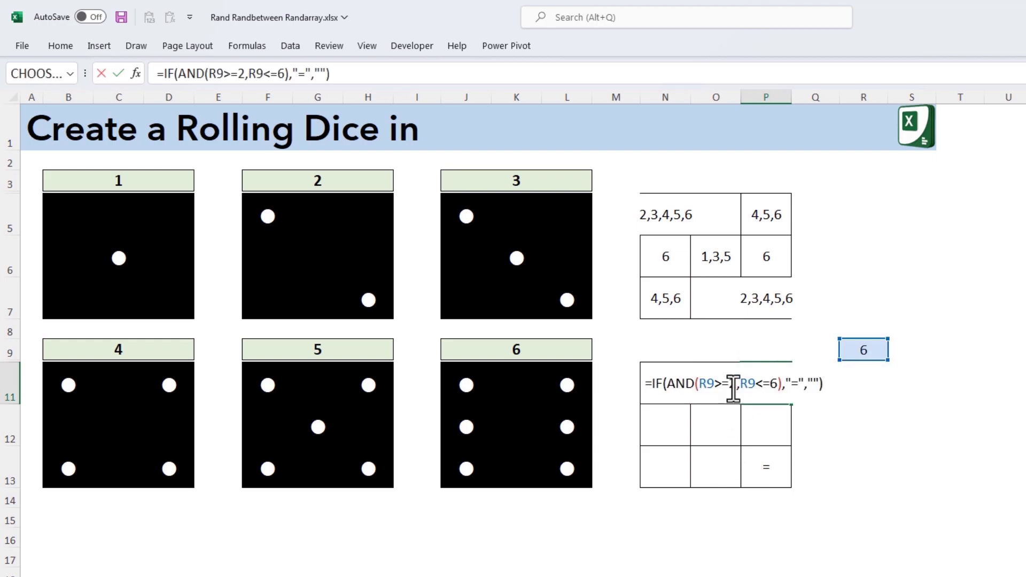
key("shift+Left")
type("4")
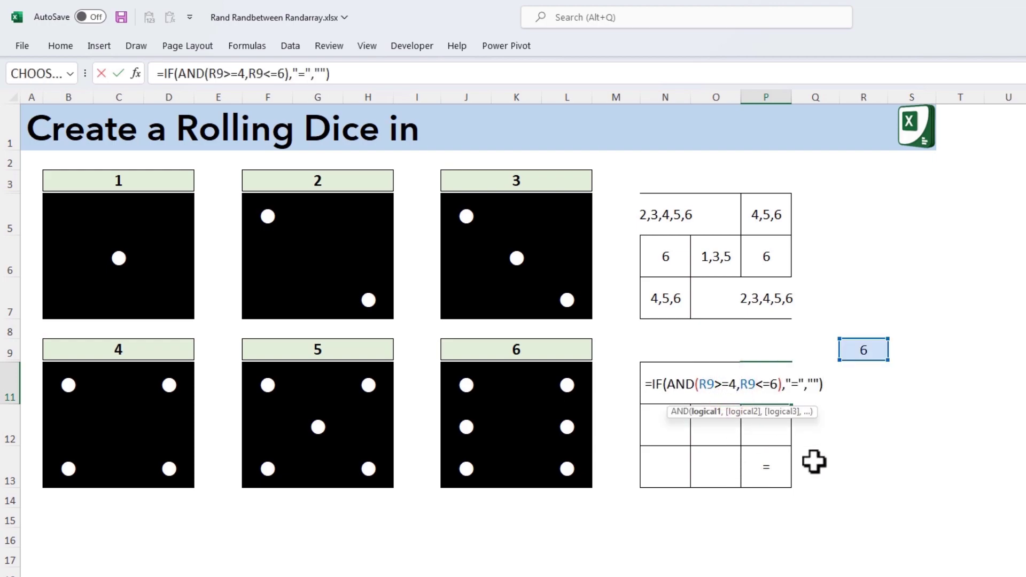
key("Return")
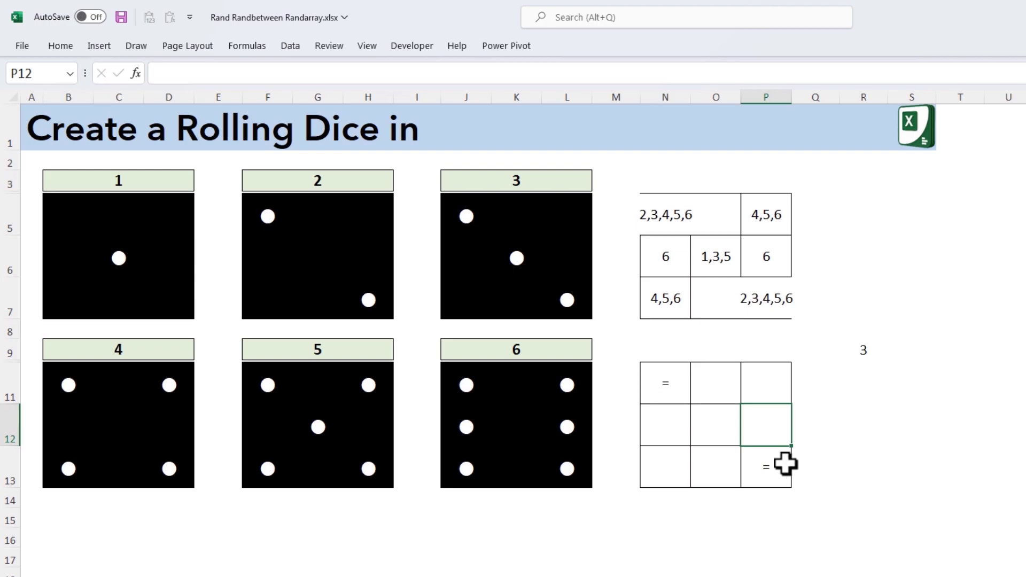
Copy the formula text from P11 unchanged into cell N13 for the lower-left dot.
left_click(758, 389)
key("F2")
key("shift+Home")
key("ctrl+c")
key("Escape")
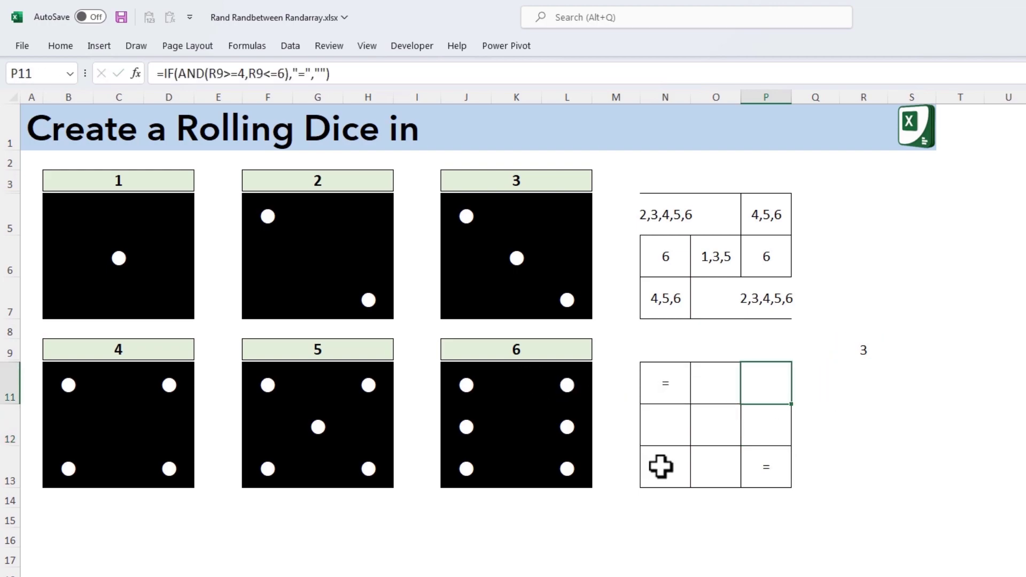
left_click(662, 464)
key("F2")
key("ctrl+v")
key("Return")
key("Up")
Enter =IF(OR(R9=1,R9=3,R9=5),"=","") in cell O12 for the centre dot.
left_click(714, 441)
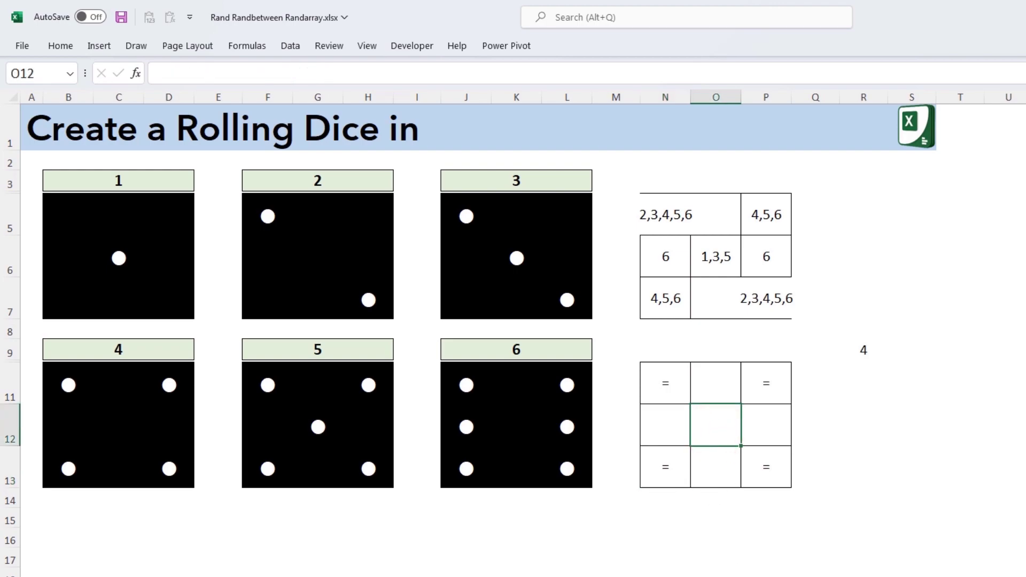
type("=if(or")
key("Tab")
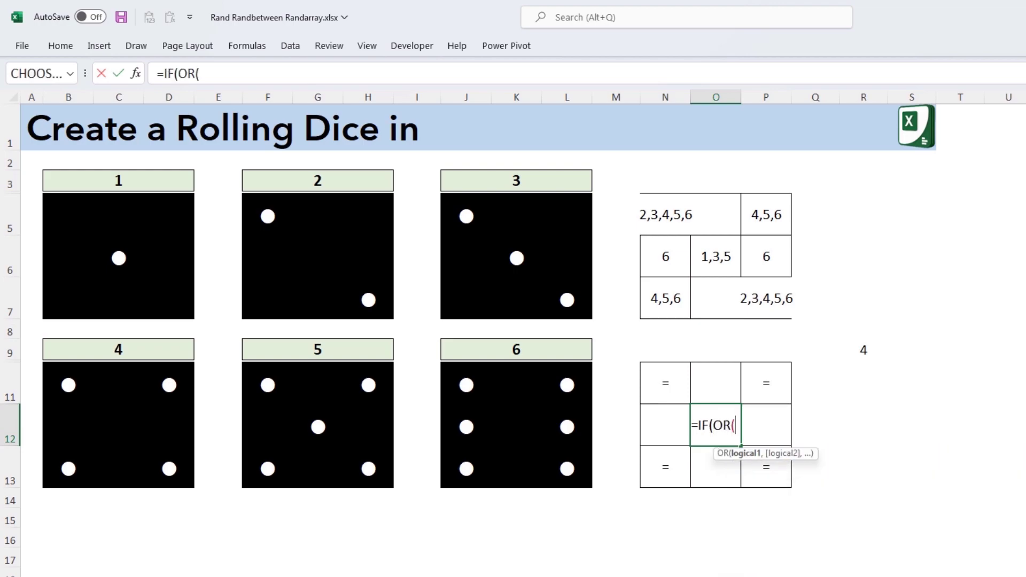
left_click(861, 350)
type("=1,")
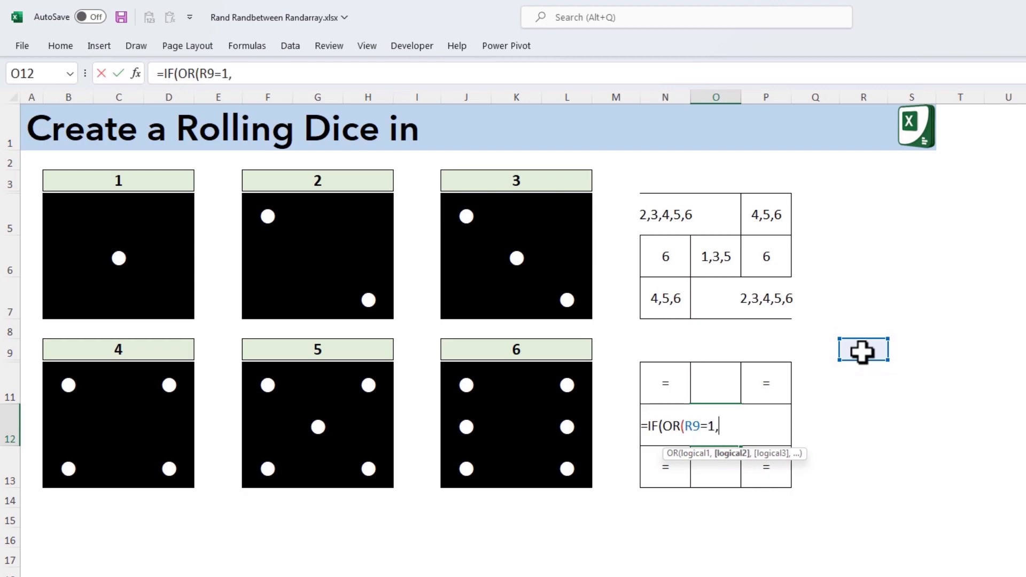
left_click(861, 351)
type("=3")
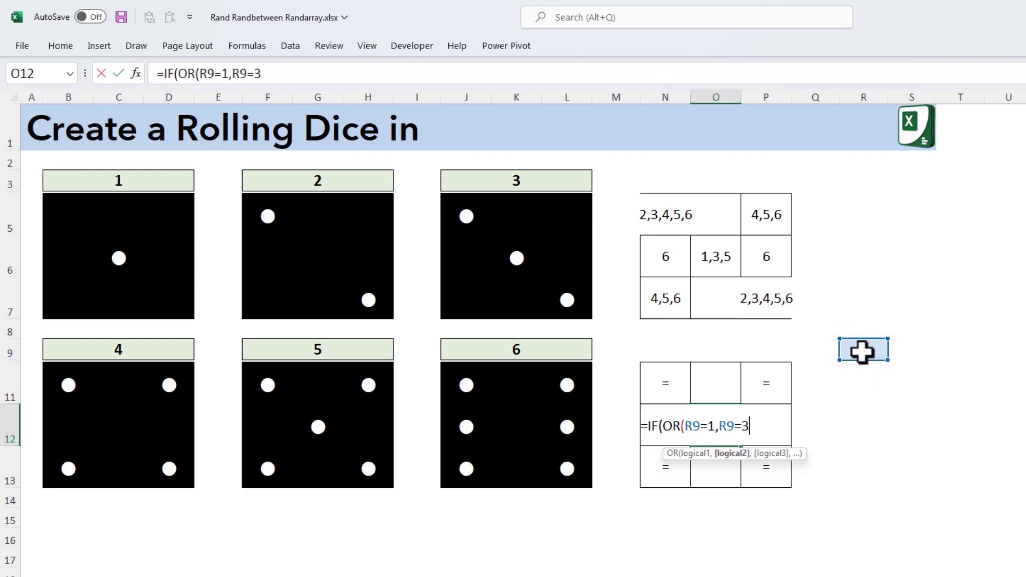
type(",")
left_click(861, 351)
type("=5)")
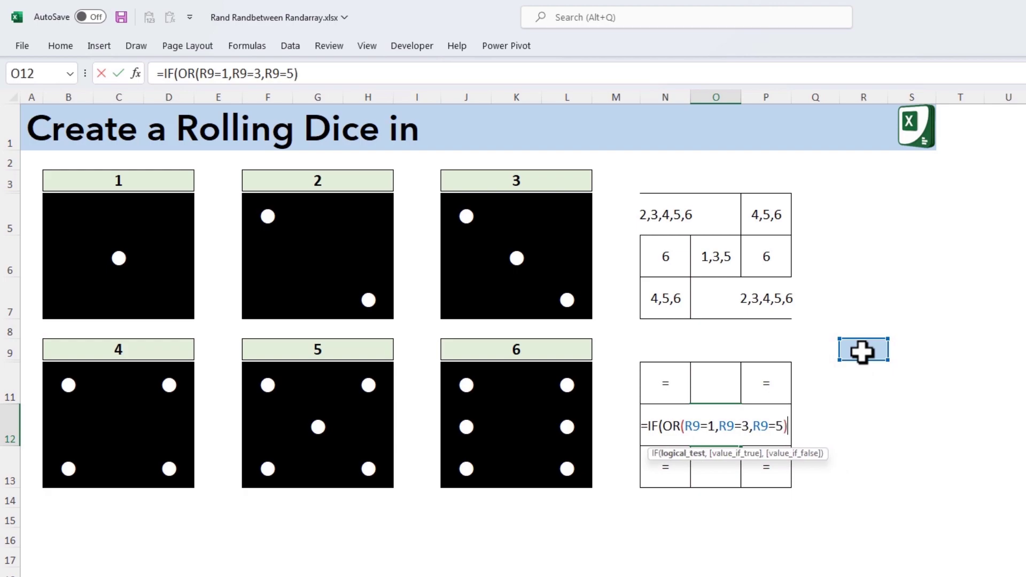
type(",\"=\",\"\")")
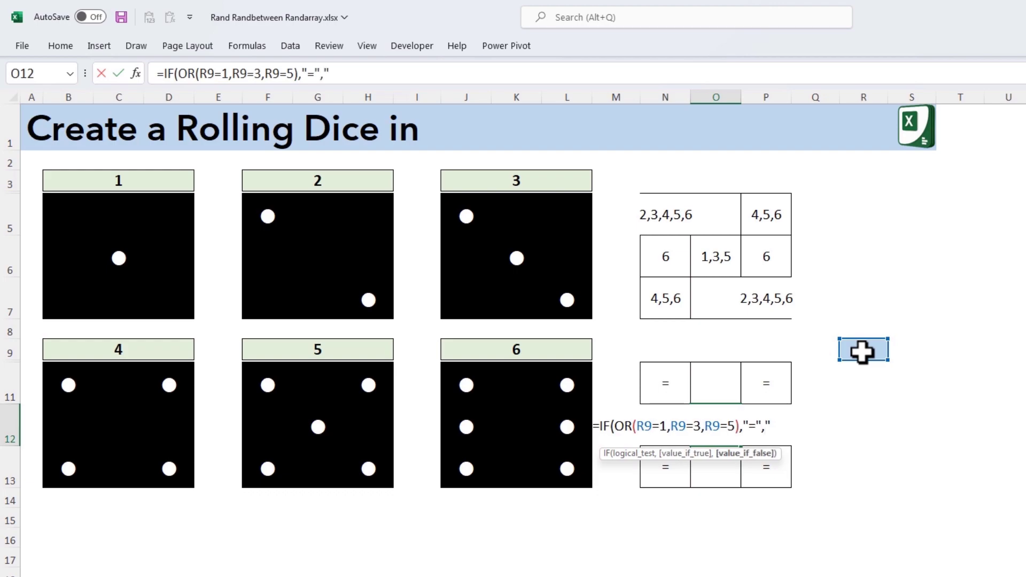
key("Return")
key("Up")
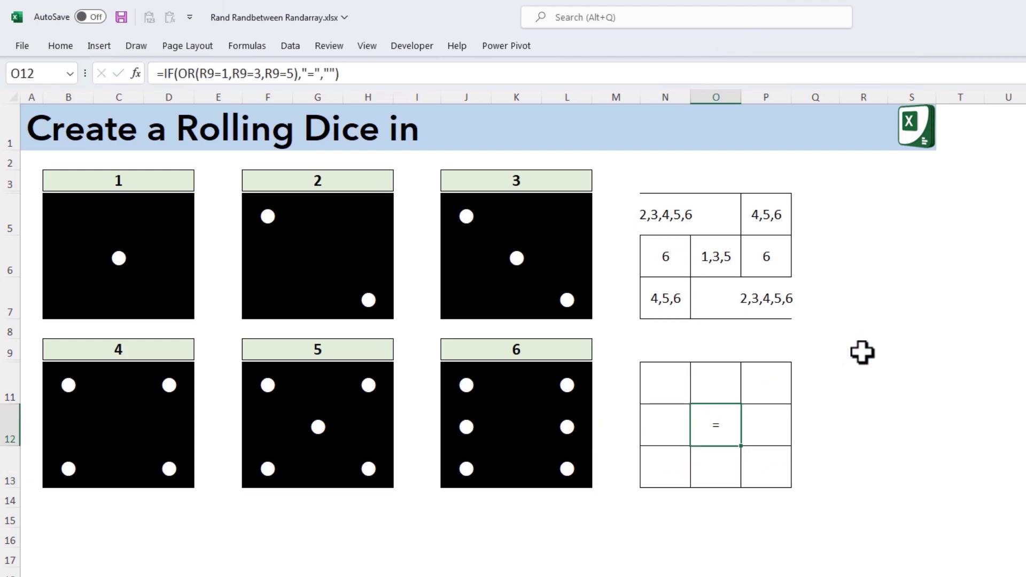
Enter =IF(R9=6,"=","") in cell N12 for the middle-left dot and copy its formula text.
key("Left")
type("=IF(")
left_click(858, 351)
type("=6,")
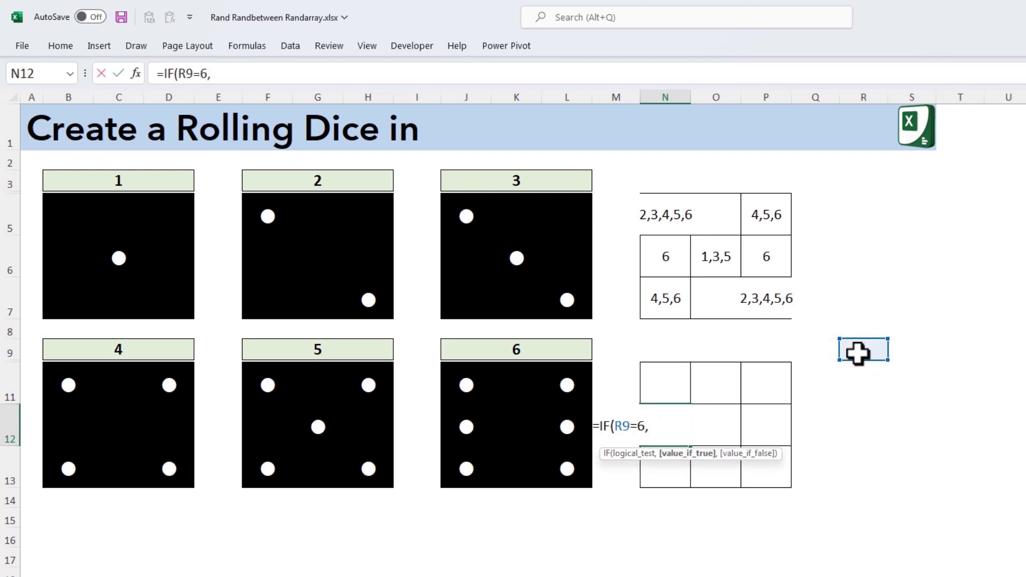
type("\"=\",\"\")")
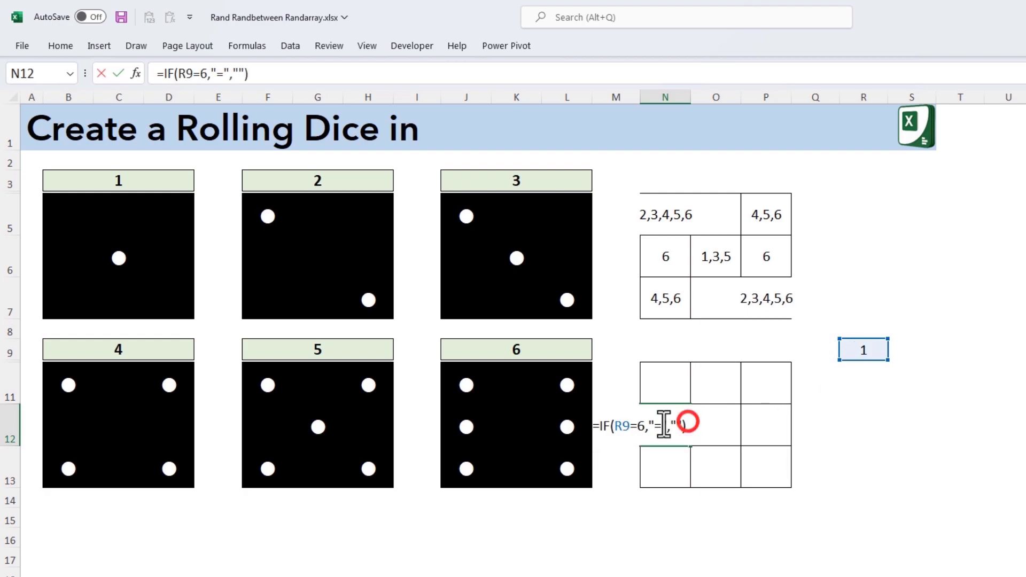
key("Tab")
Paste the copied R9=6 formula into cell P12 for the middle-right dot.
double_click(767, 433)
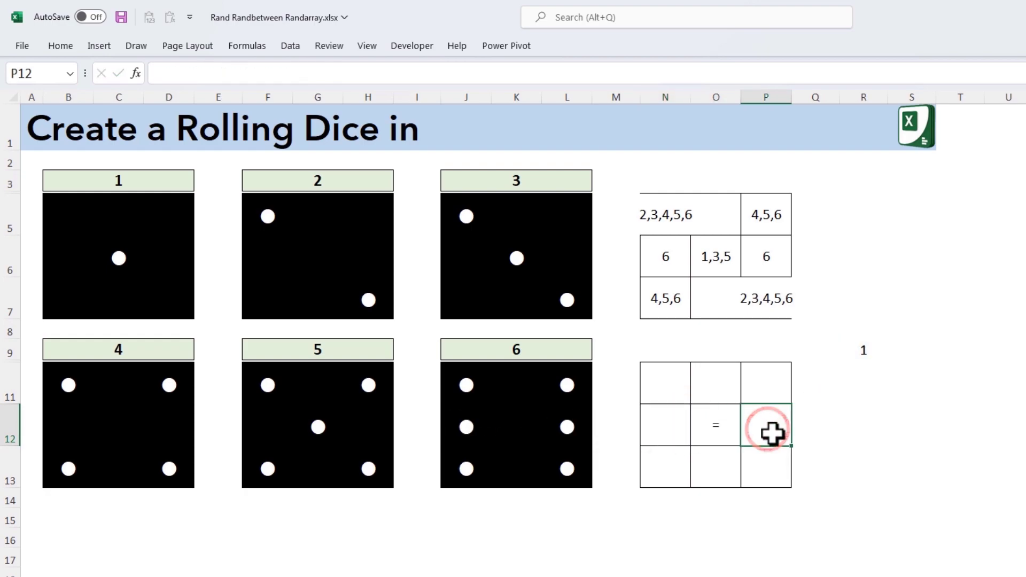
key("ctrl+v")
key("Return")
left_click(776, 442)
Format the dice grid N11:P13 with a dark blue fill, white text and the Webdings font.
left_click_drag(661, 380, 778, 476)
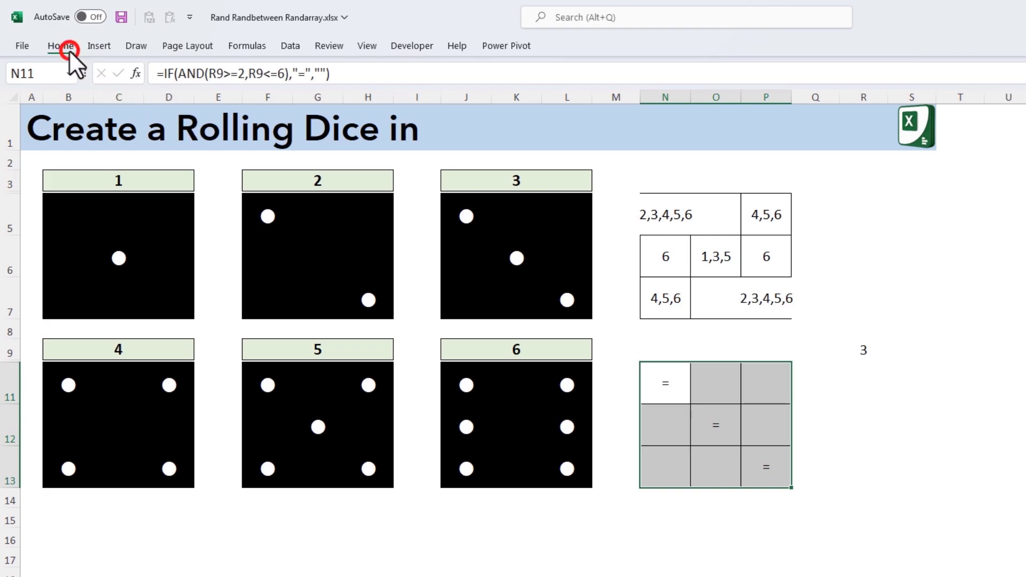
left_click(68, 48)
left_click(279, 95)
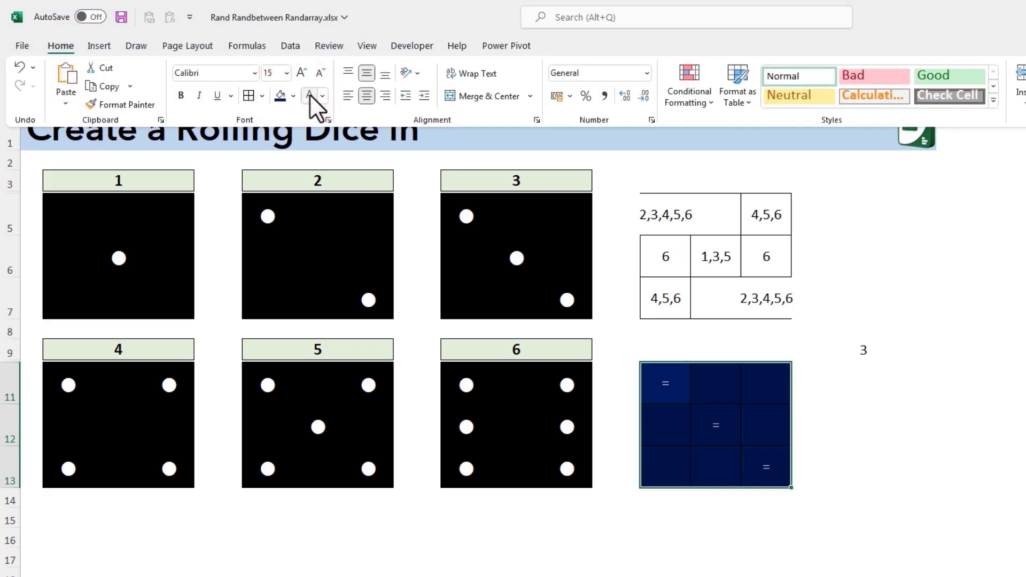
left_click(235, 72)
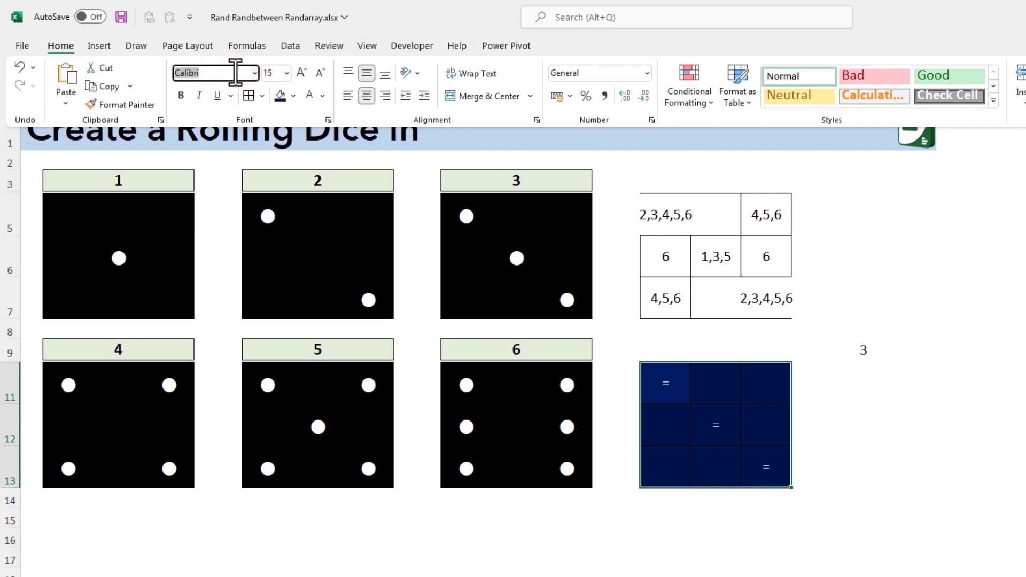
type("Webdings")
key("Return")
left_click(699, 502)
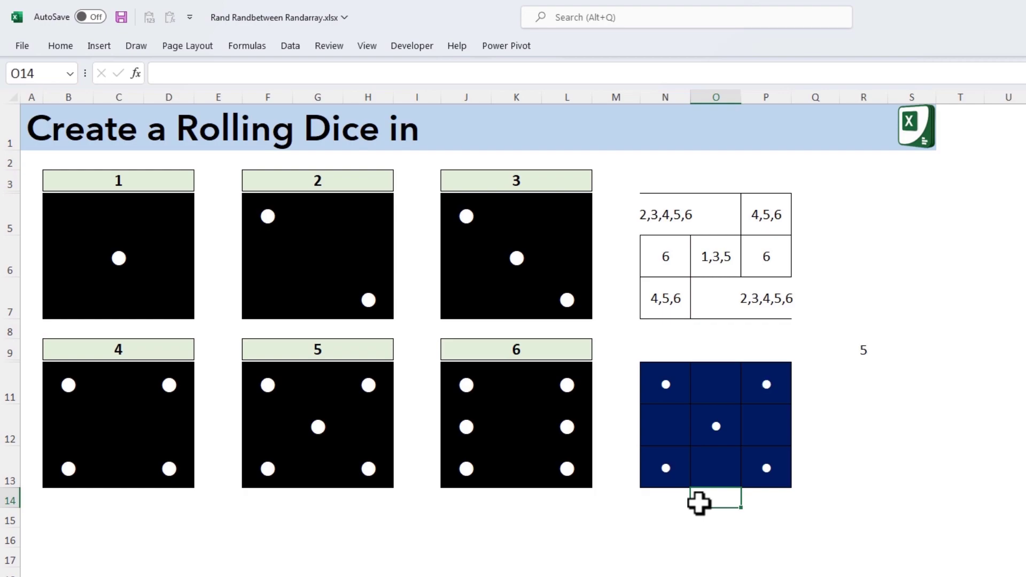
Clear the contents and formatting of the face-list helper grid N5:P7.
left_click_drag(753, 297, 783, 297)
key("alt+h")
key("e")
key("a")
left_click(837, 275)
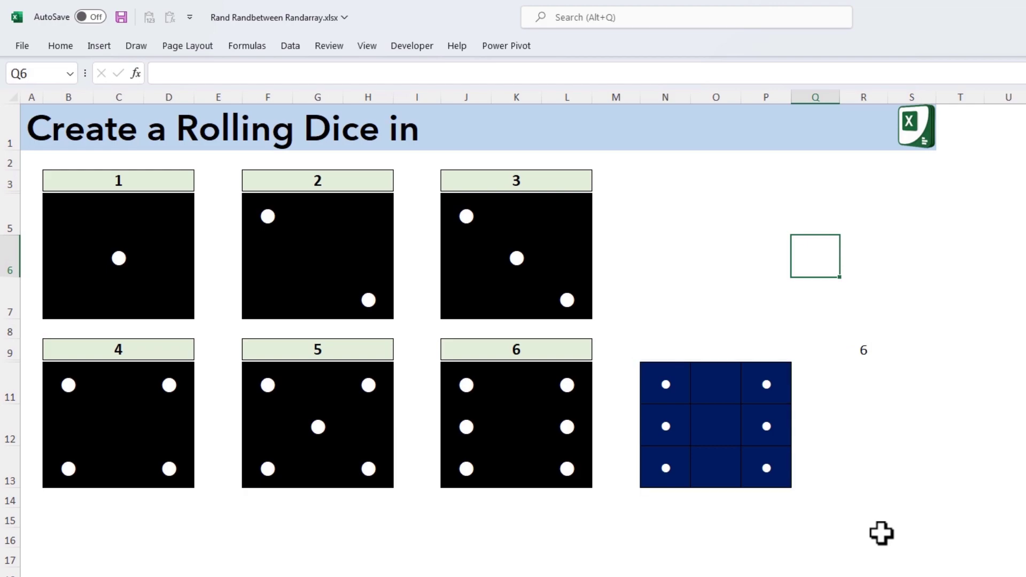
Recalculate the sheet several times to roll the dice and check its dot patterns.
key("F9")
key("F9")
key("F9")
key("F9")
key("F9")
key("F9")
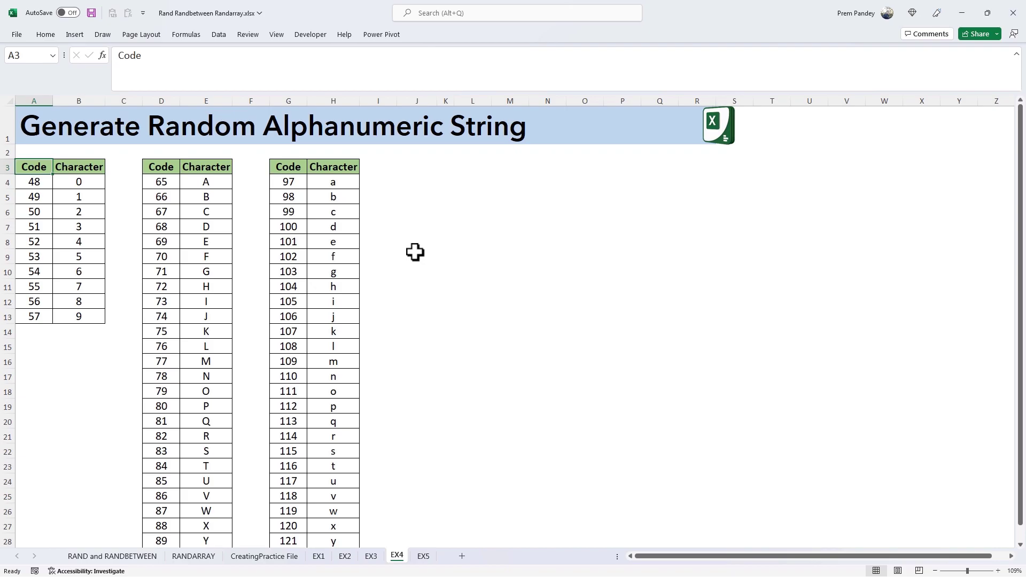
Enter =RANDBETWEEN(100000,999999) in cell J6 to generate a random six-digit number.
left_click(407, 214)
type("=rand")
key("Down")
key("Down")
key("Tab")
type("100000,")
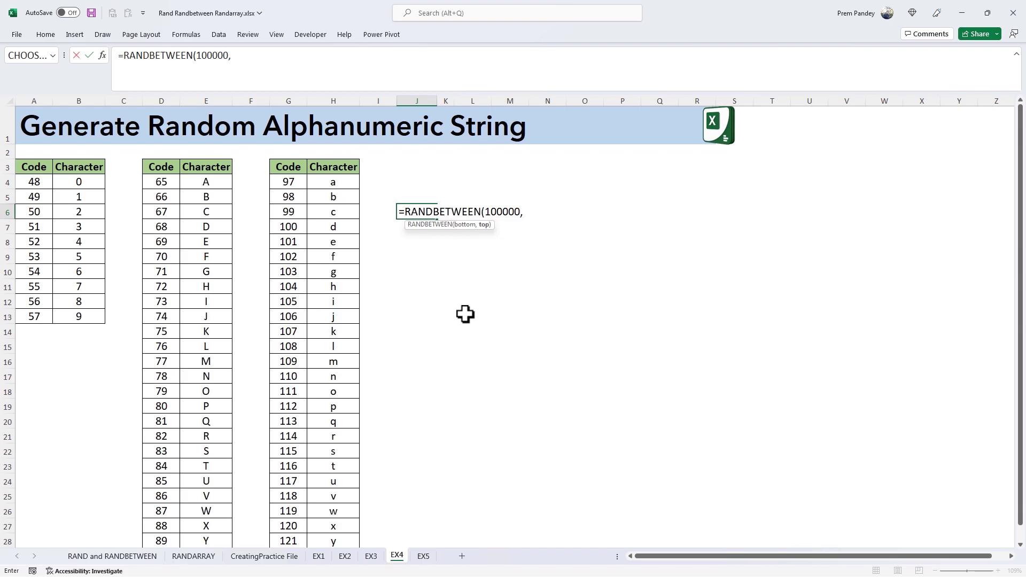
type("999999)")
key("Return")
Recalculate the sheet repeatedly to check how the random six-digit number in J6 changes.
key("F9")
key("F9")
key("F9")
key("F9")
key("F9")
key("F9")
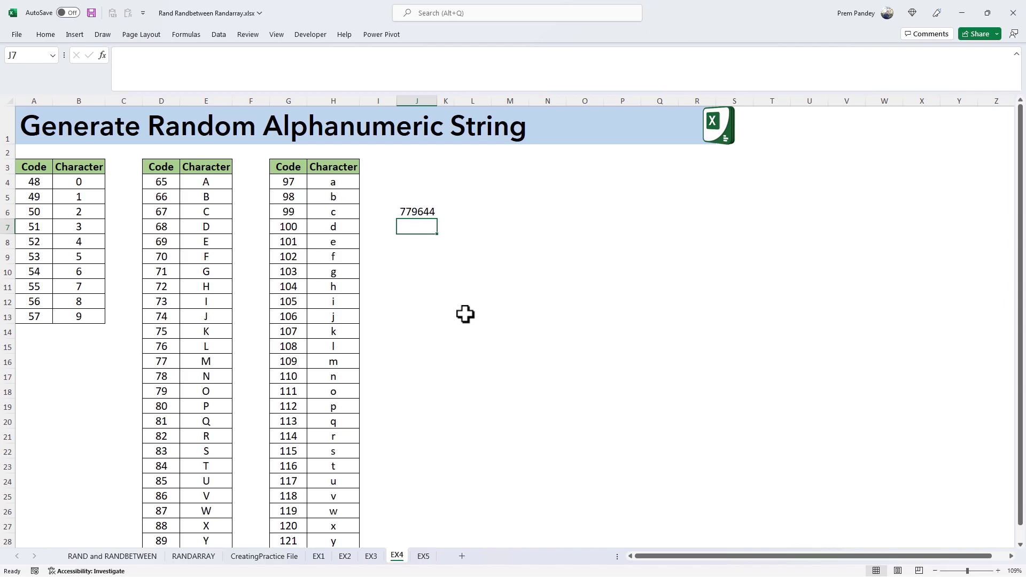
key("F9")
key("F9")
key("F9")
key("F9")
key("F9")
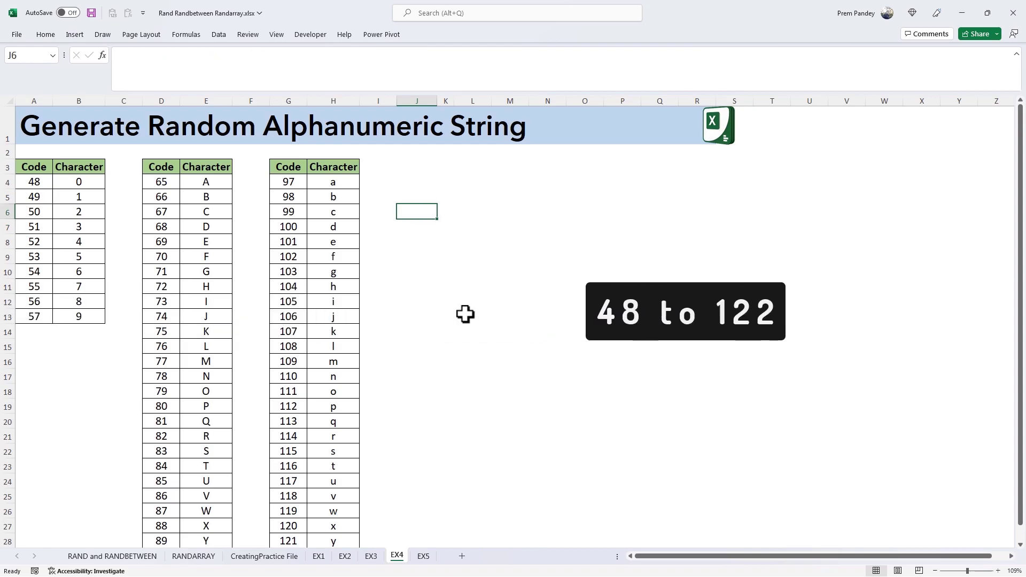
Enter 48 in K3 and fill a series down column K with a stop value of 122.
left_click(442, 166)
type("48")
key("Return")
key("Up")
key("alt+h")
key("f")
key("i")
key("s")
left_click(428, 260)
left_click(534, 311)
type("122")
key("Return")
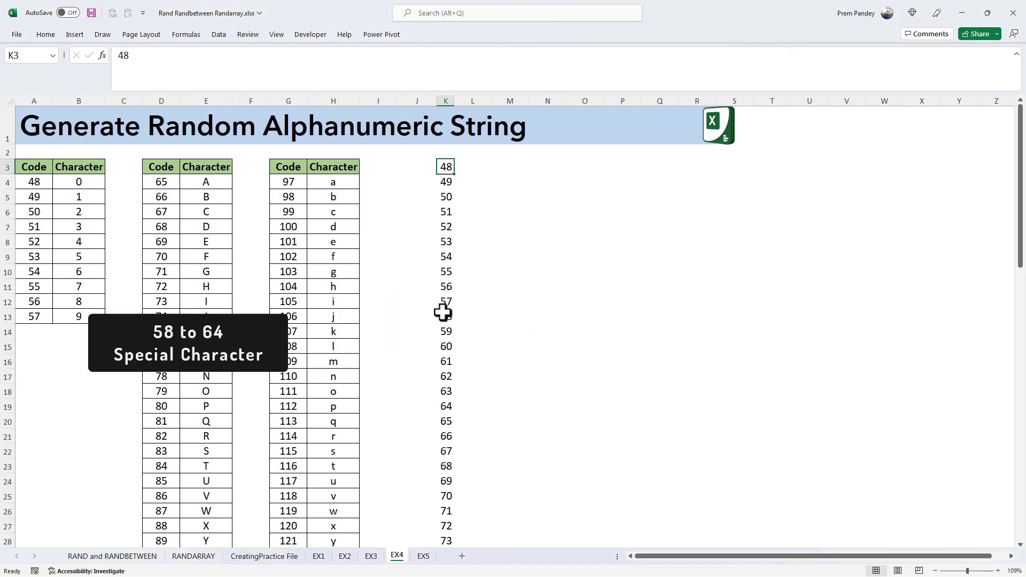
Delete the special-character codes 58 to 64 and 91 to 96 from column K, shifting the cells up.
left_click_drag(442, 317, 440, 406)
key("ctrl+minus")
key("Return")
scroll(440, 406, "down", 5)
scroll(440, 406, "down", 1)
left_click_drag(441, 392, 441, 461)
key("ctrl+minus")
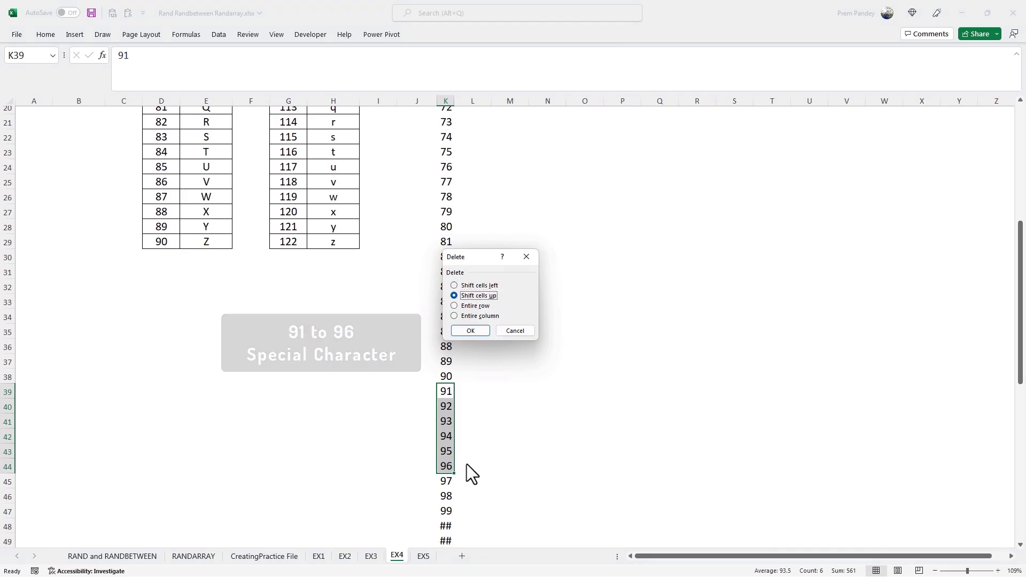
key("Return")
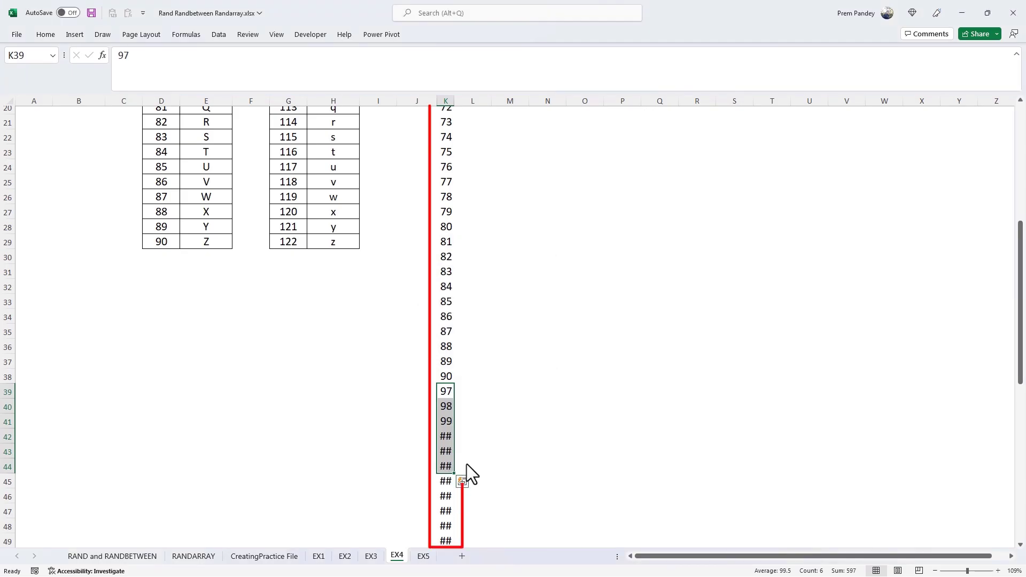
key("ctrl+Up")
scroll(467, 461, "up", 1)
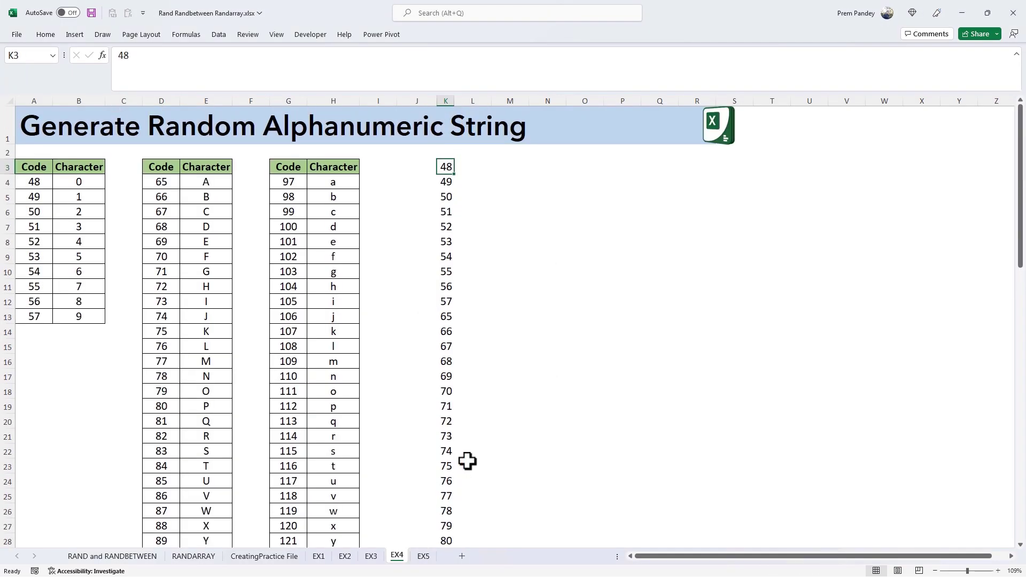
Write =INDEX(K3:K64,RANDBETWEEN(1,62)) in cell M3 to pick a random code from the list.
left_click(497, 165)
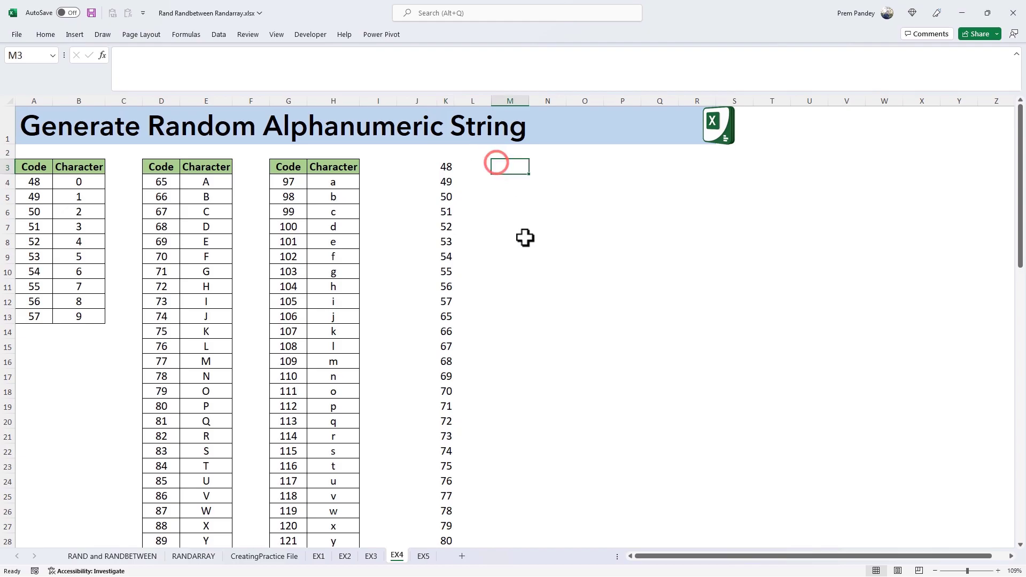
type("=ind")
key("Tab")
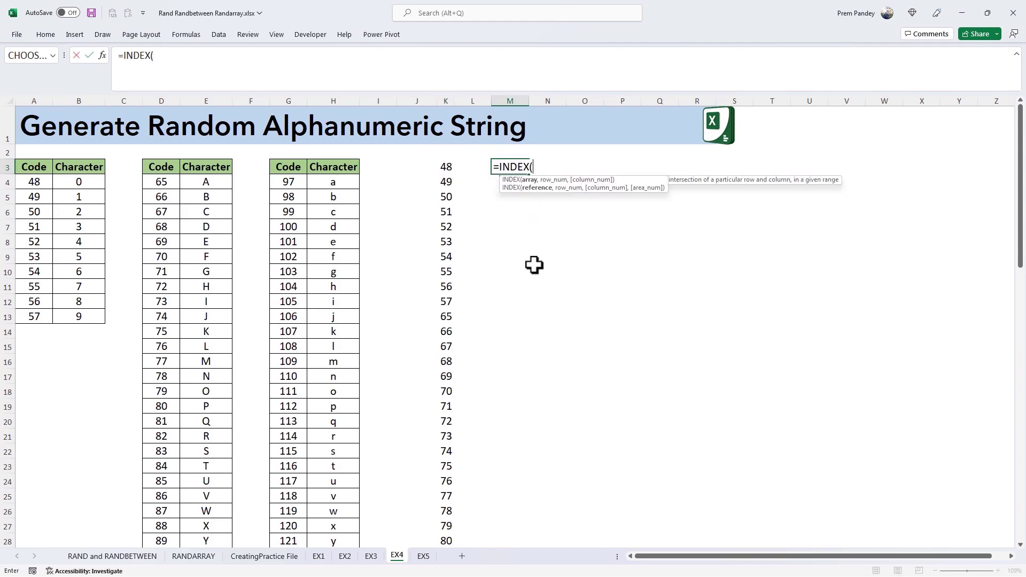
left_click(446, 167)
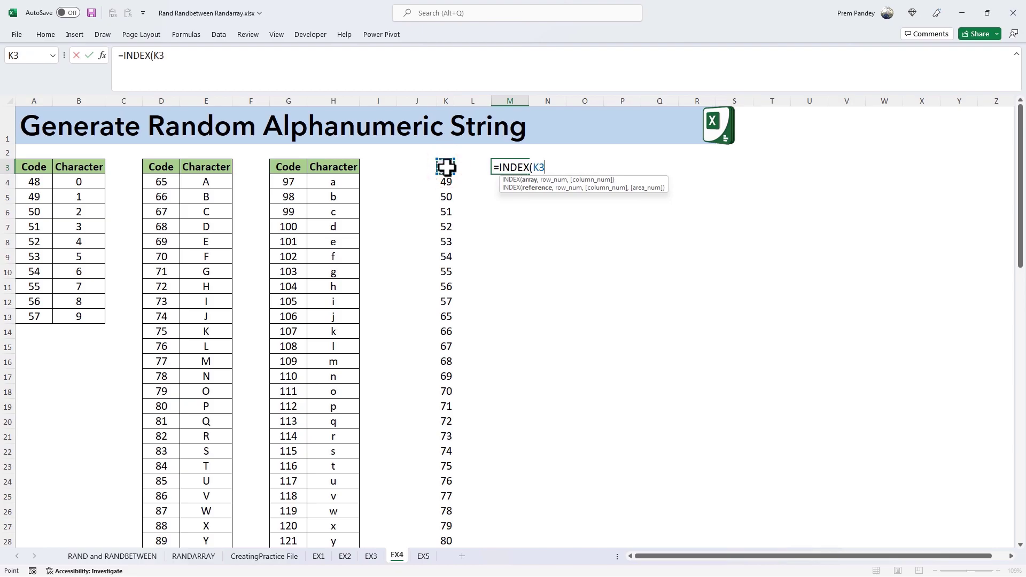
key("ctrl+shift+Down")
key("ctrl+BackSpace")
left_click_drag(564, 174, 561, 217)
type(",rand")
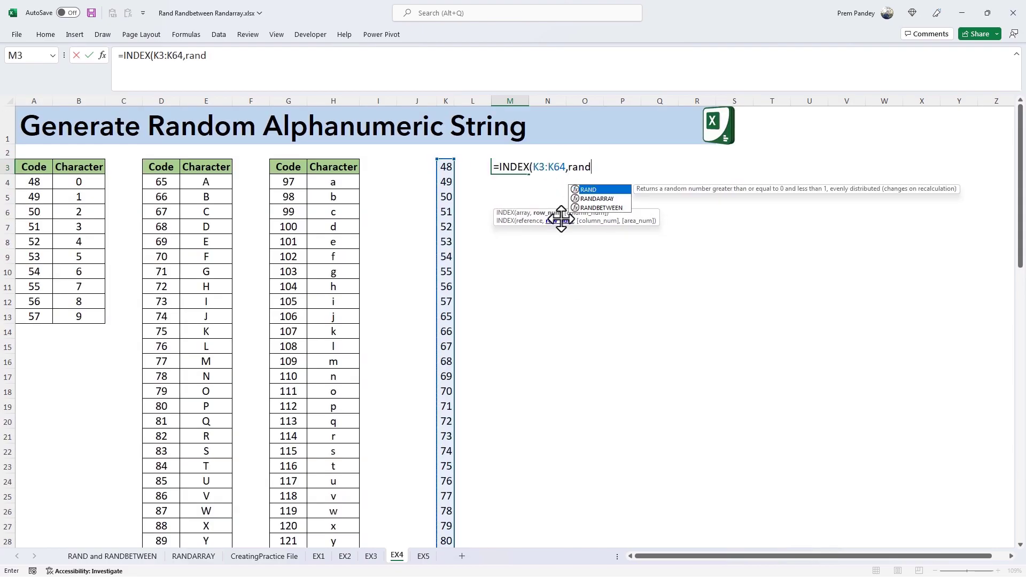
key("Down")
key("Down")
key("Tab")
type("1,")
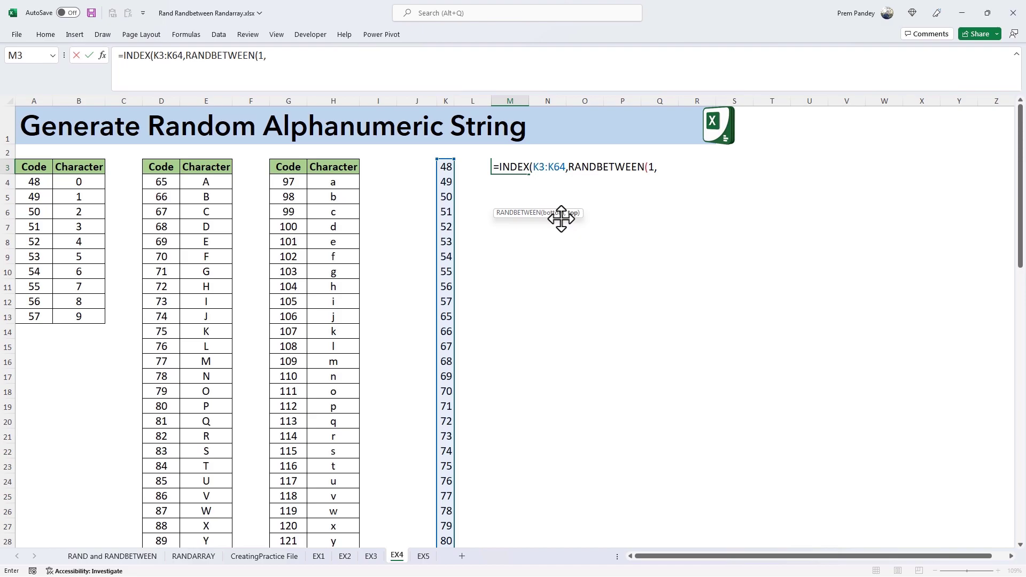
type("62))")
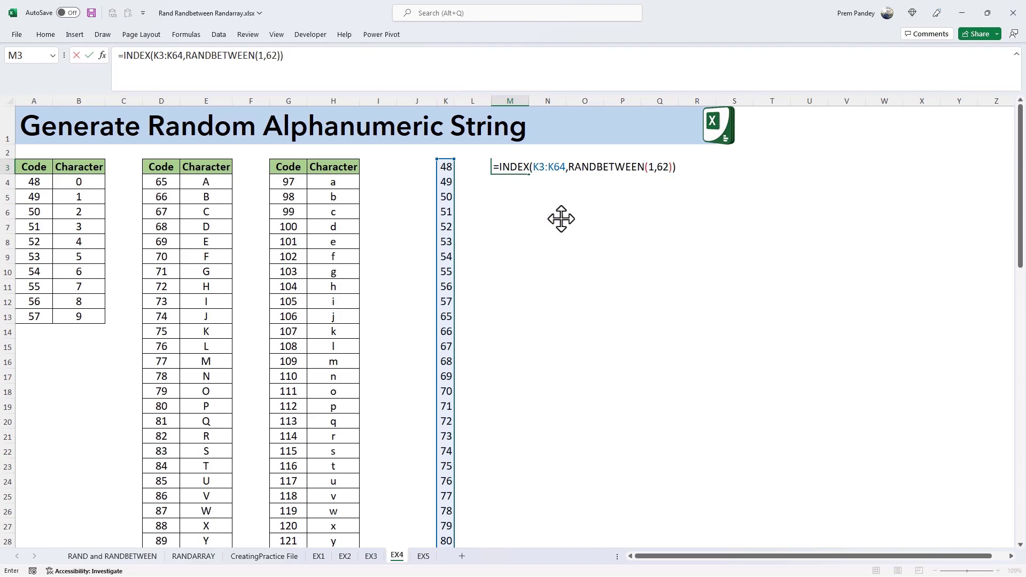
Wrap the INDEX formula in M3 in CHAR to return the code's character.
left_click(498, 167)
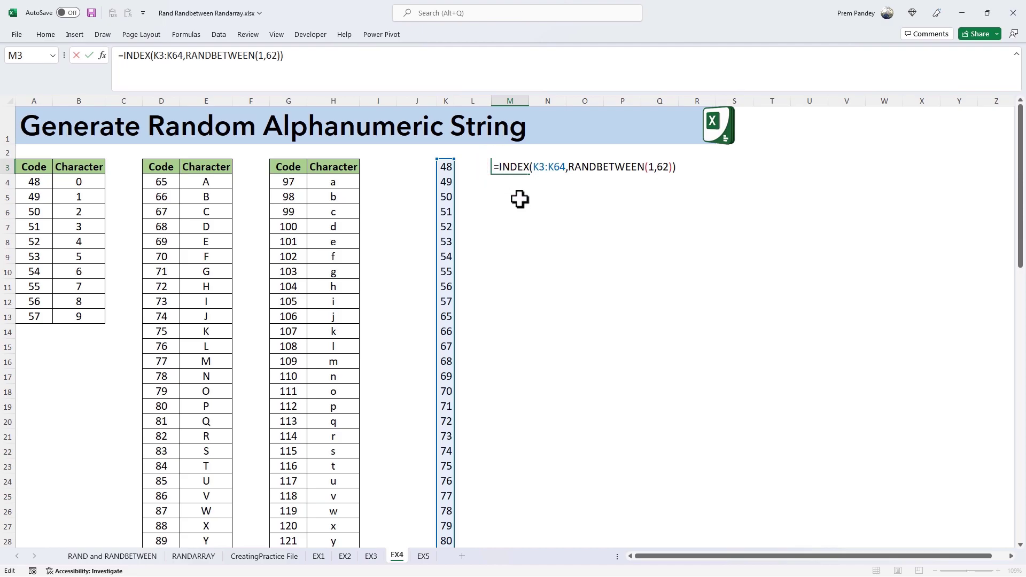
type("char(")
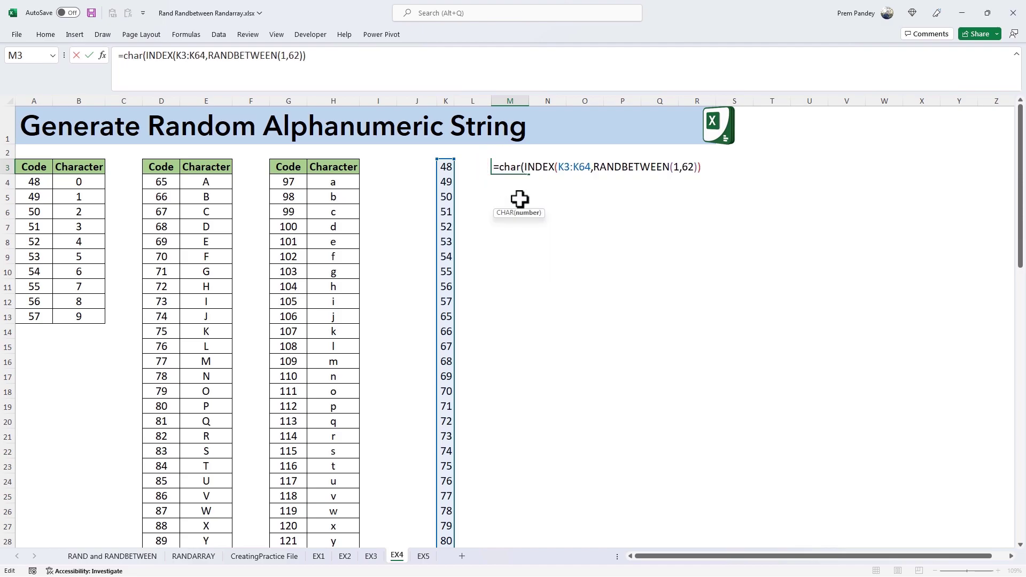
type(")")
key("Return")
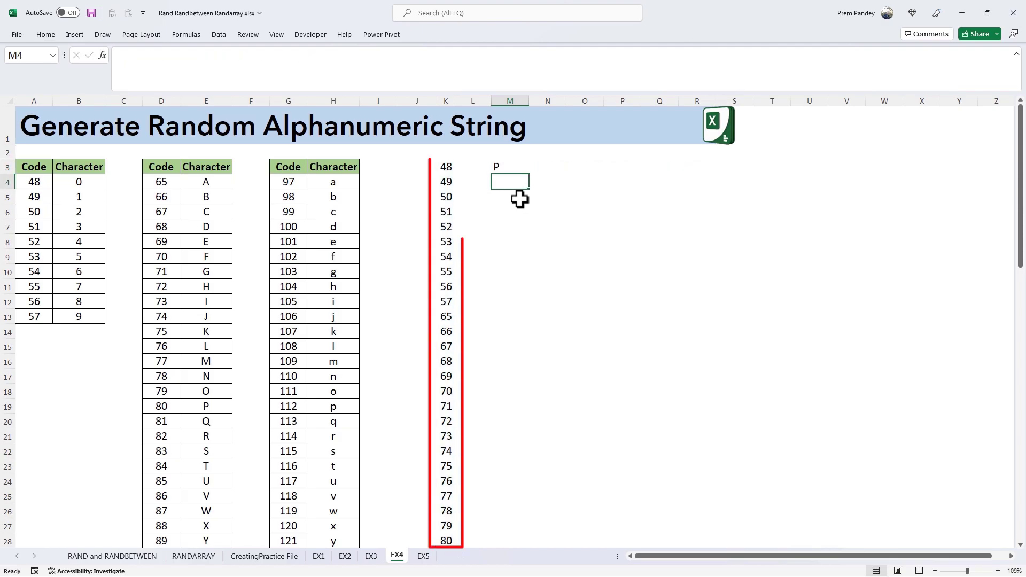
Convert the K3:K64 reference inside the M3 formula into a hard-coded array of its values.
key("Up")
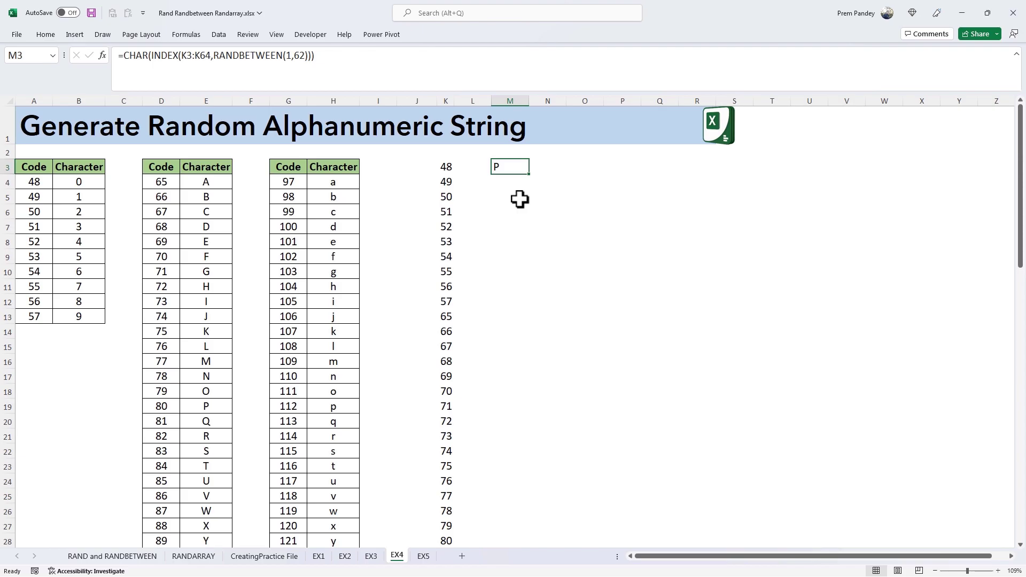
key("F2")
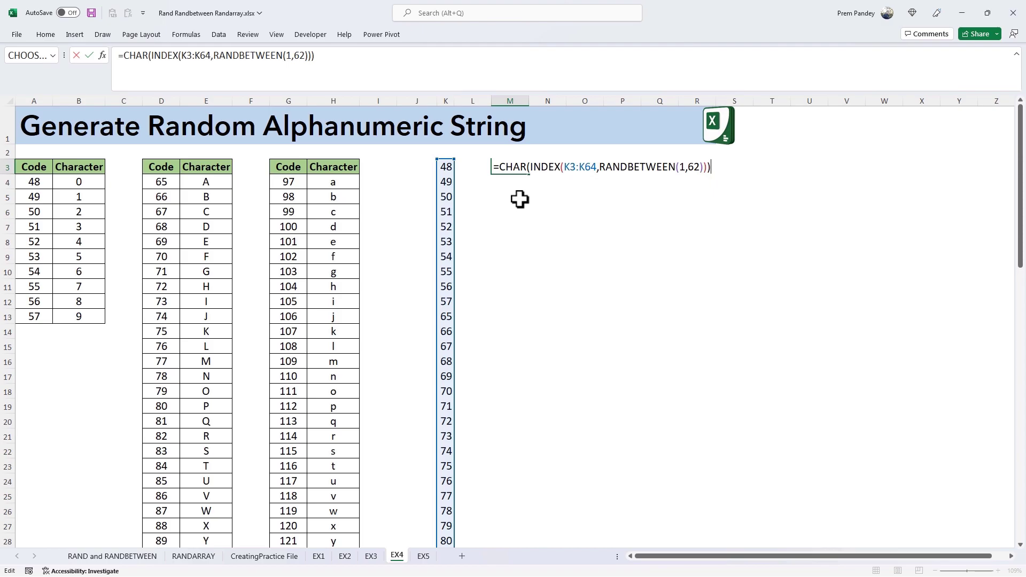
left_click_drag(564, 170, 595, 171)
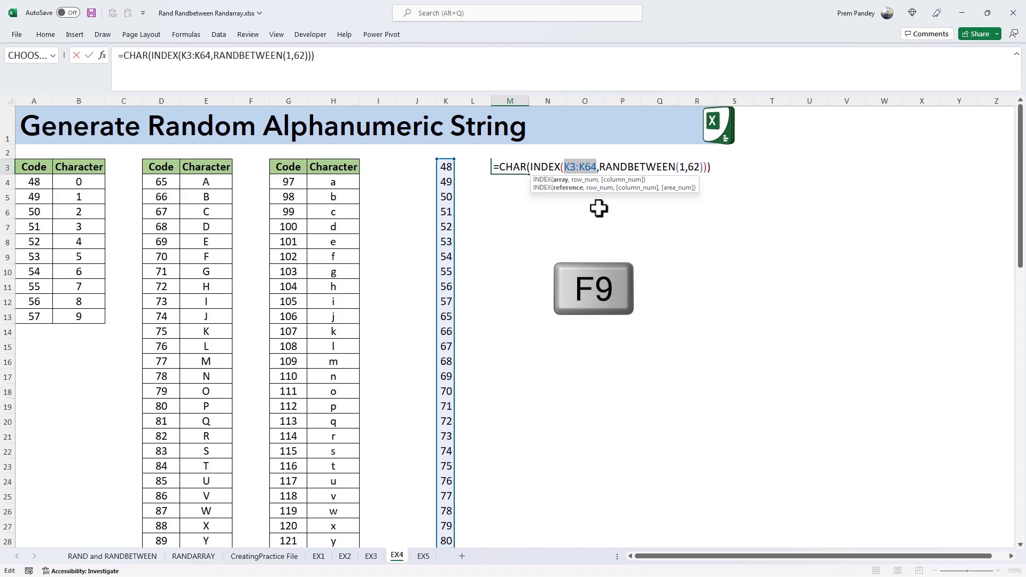
key("F9")
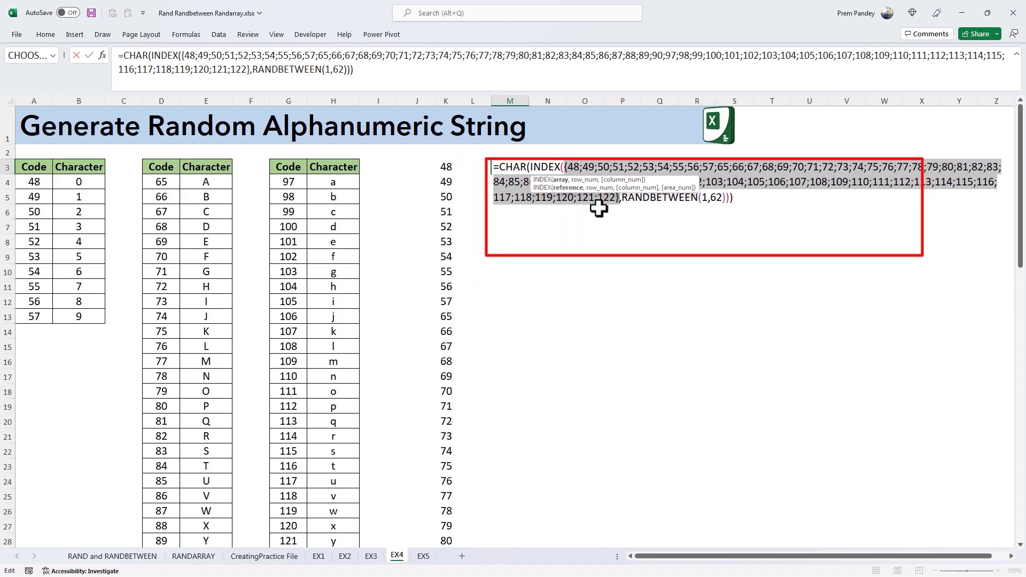
key("Return")
Clear the whole helper list of character codes starting at K3.
left_click(450, 168)
key("ctrl+shift+Down")
key("Delete")
Copy the CHAR formula text from M3 without its equals sign.
key("Right")
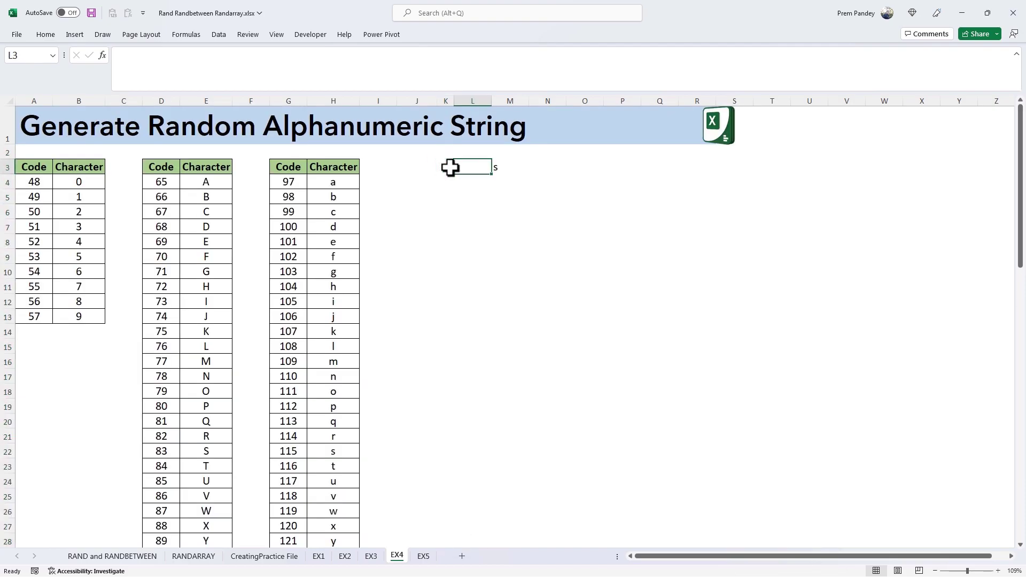
key("Right")
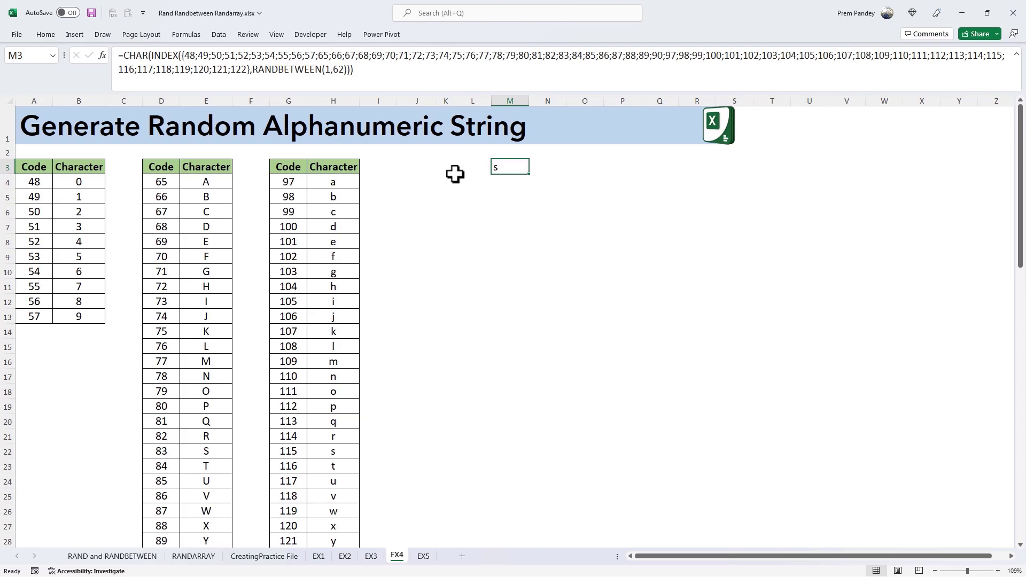
left_click_drag(363, 71, 126, 61)
right_click(126, 61)
left_click(155, 84)
key("Escape")
Build a CONCATENATE formula in M4 that joins six pasted copies of the CHAR expression, and autofit column M.
left_click(505, 184)
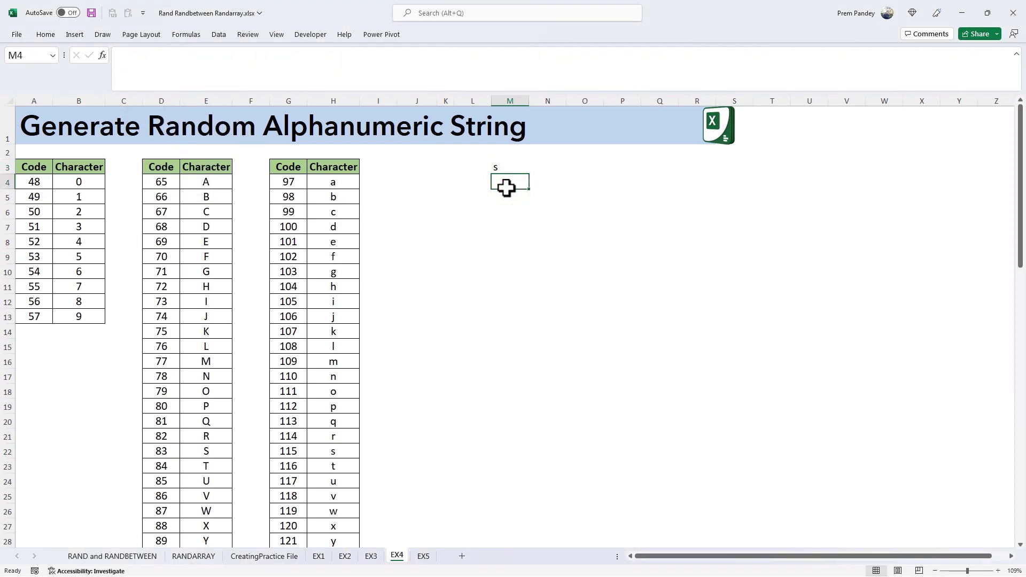
type("=conc")
key("Down")
key("Tab")
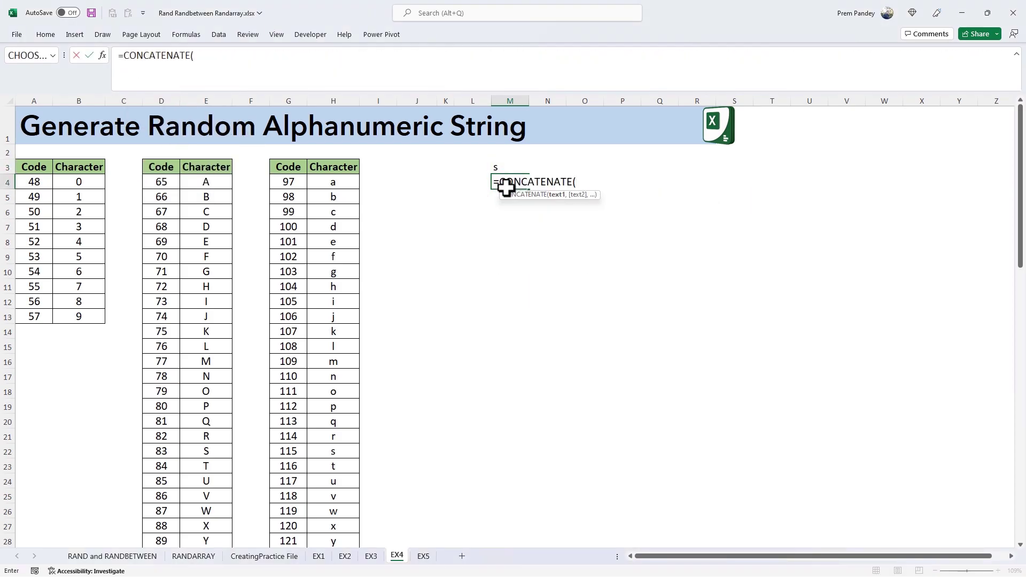
key("ctrl+a")
left_click(444, 220)
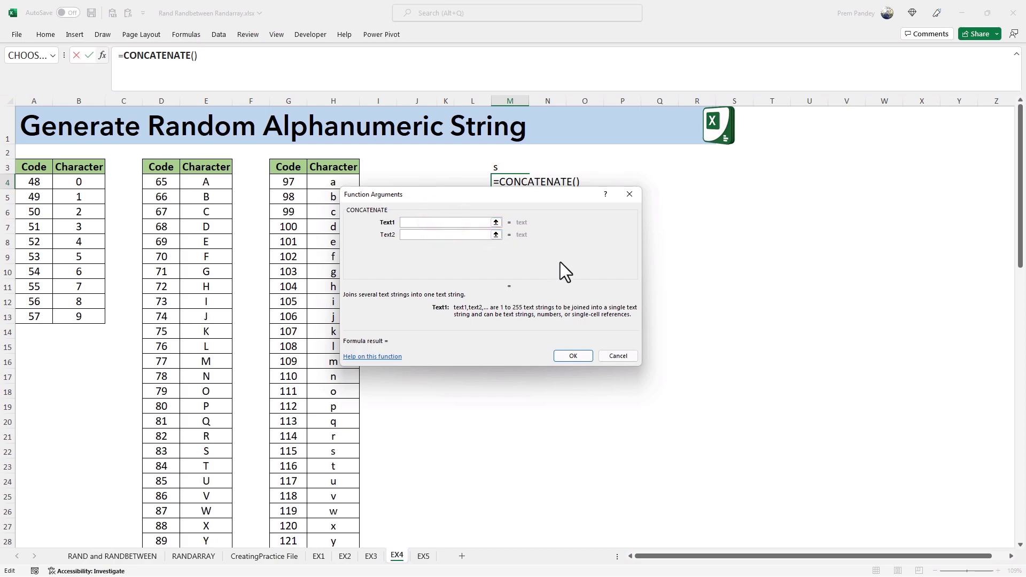
key("ctrl+v")
key("ctrl+v")
key("Tab")
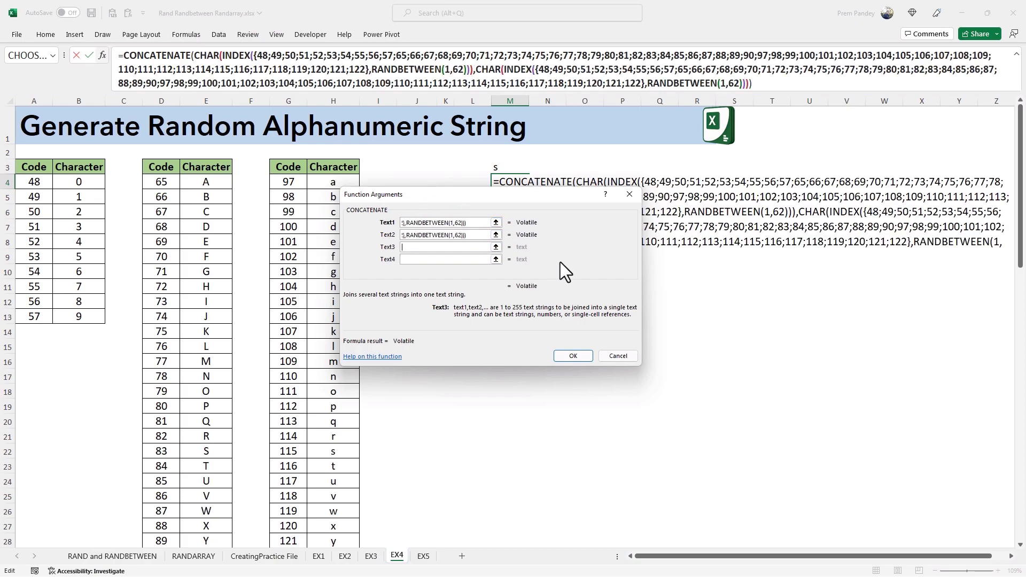
key("ctrl+v")
key("Tab")
key("ctrl+v")
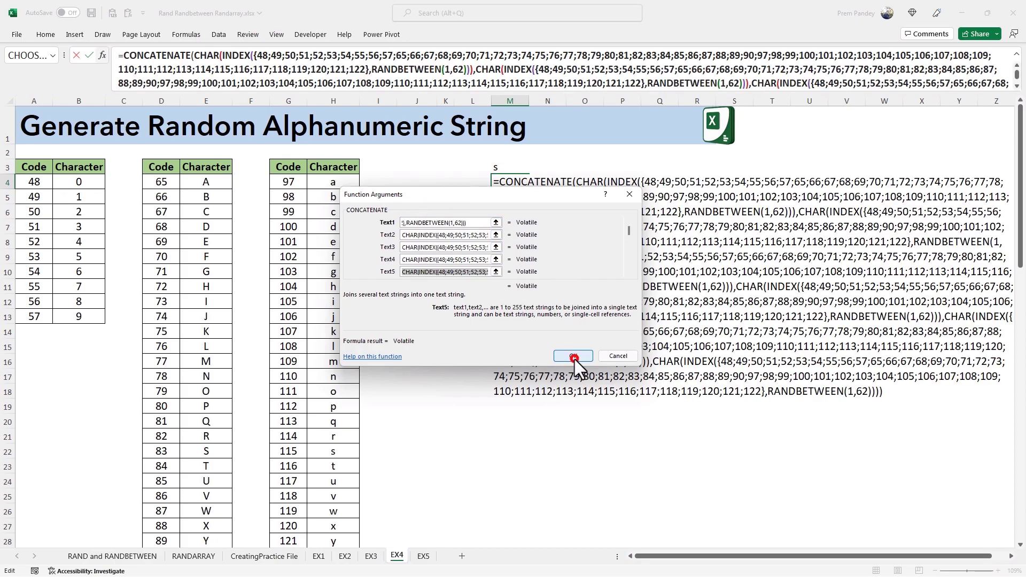
left_click(573, 356)
double_click(529, 99)
left_click(522, 265)
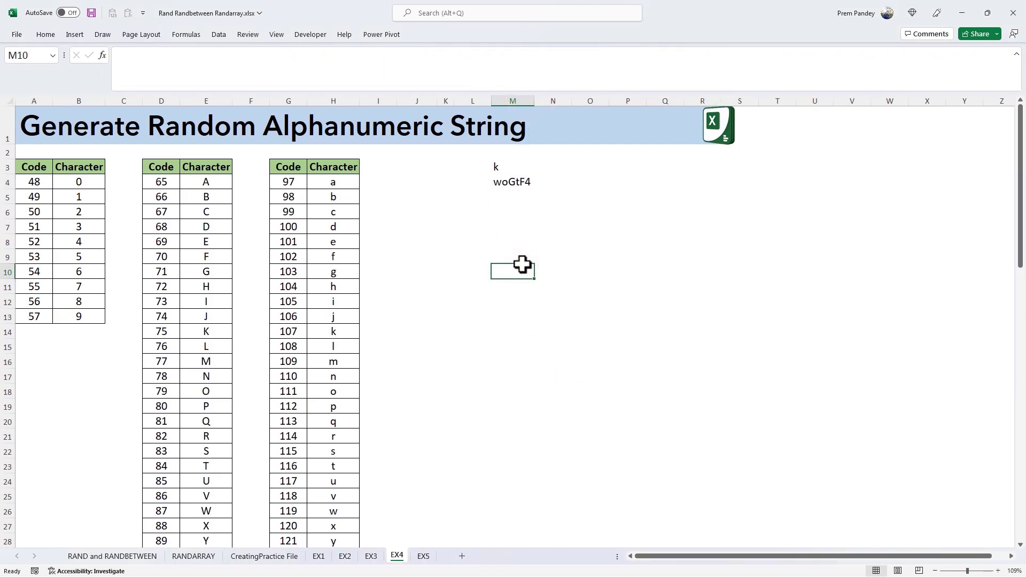
Recalculate the sheet repeatedly to check the random alphanumeric string in M4.
key("F9")
key("F9")
key("F9")
key("F9")
key("F9")
key("F9")
key("F9")
key("F9")
key("F9")
key("F9")
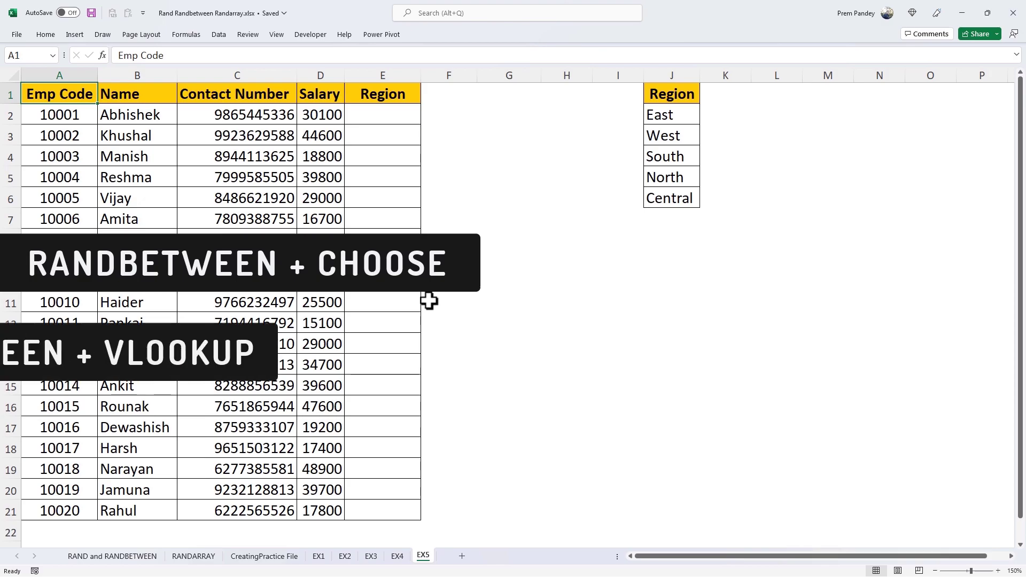
Start a CHOOSE formula in E2 with RANDBETWEEN(1,5) as its index number.
left_click(373, 114)
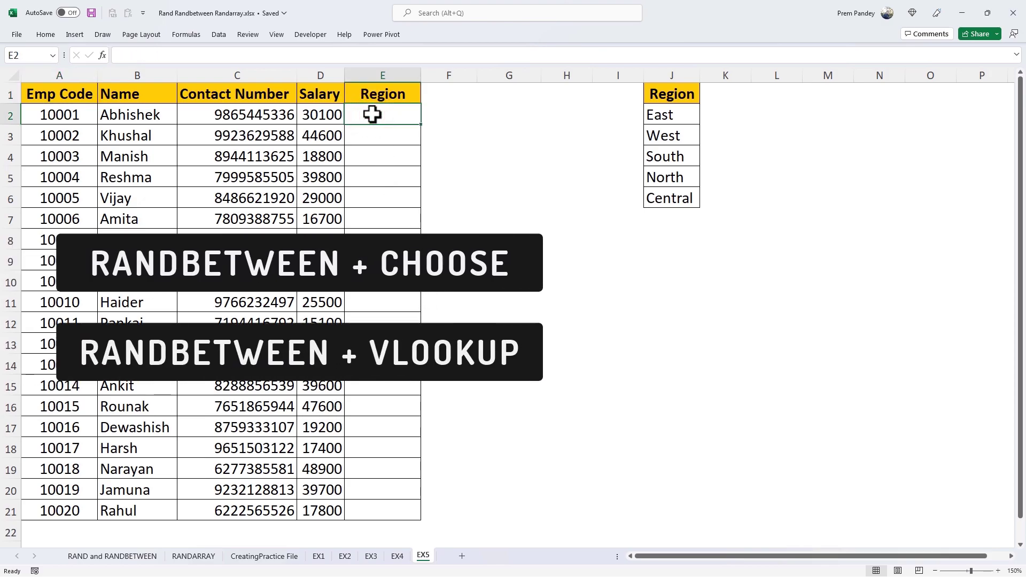
type("=choo")
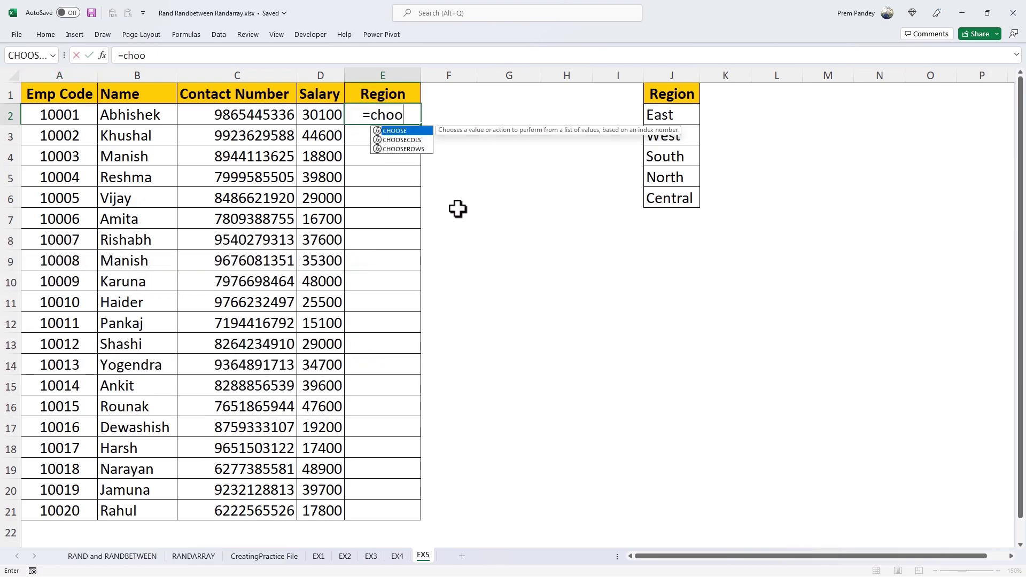
key("Tab")
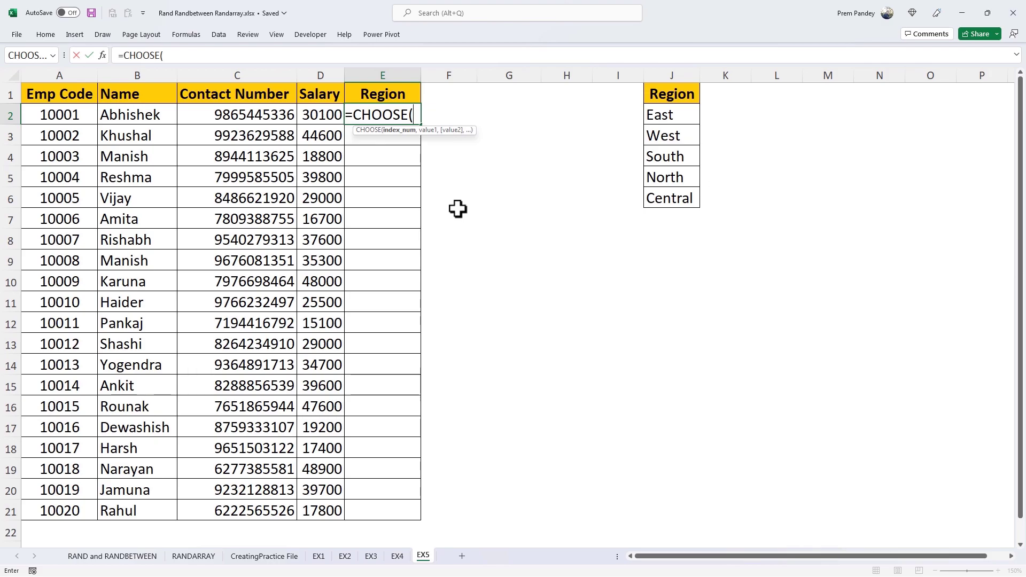
type("rand")
key("Down")
key("Down")
key("Tab")
type("1")
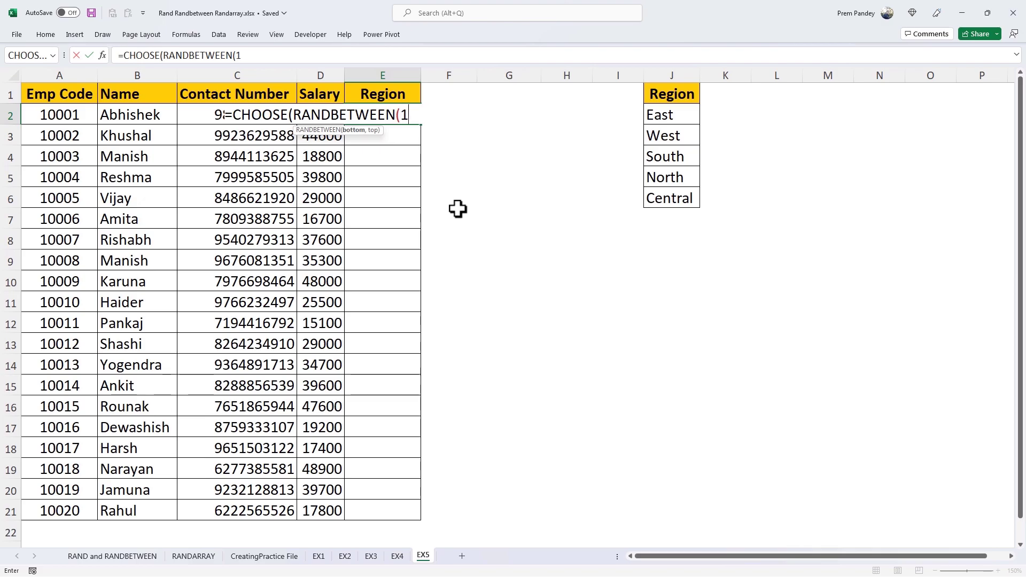
type(",5")
type("),")
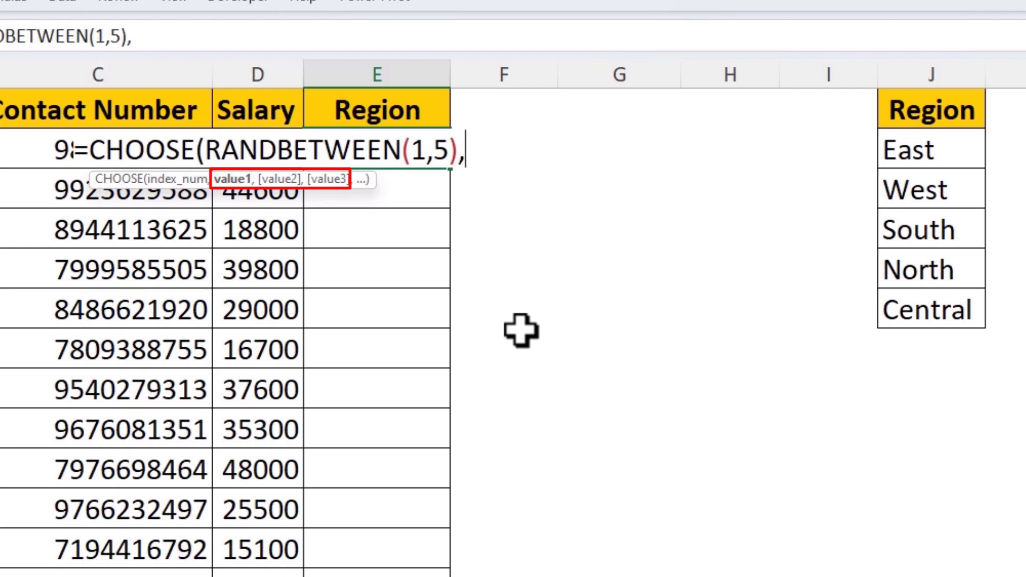
Add the region cells J2, J3, J4, J5 and J6 as the CHOOSE formula's five values.
left_click(935, 151)
type(",")
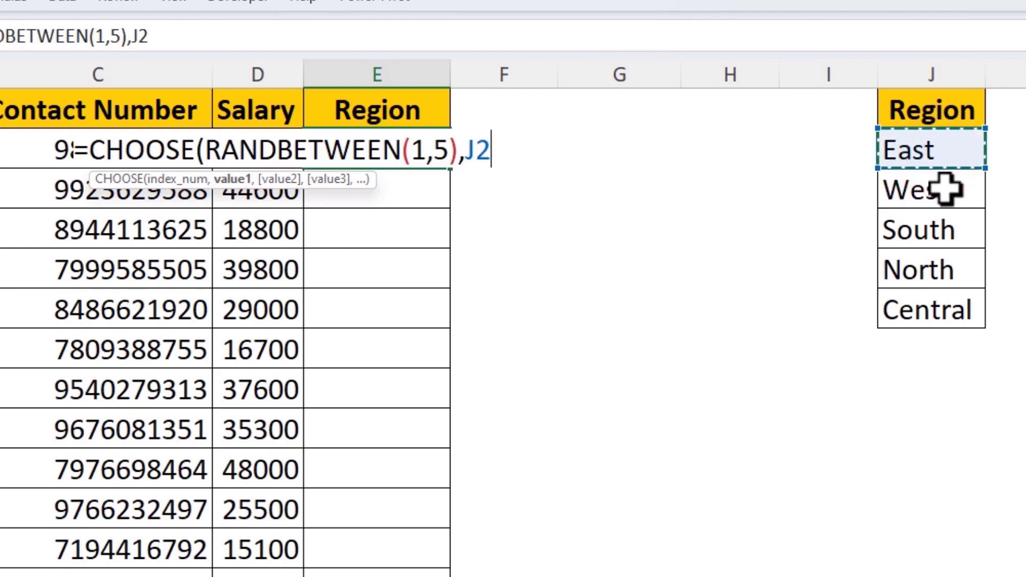
left_click(937, 189)
type(",")
left_click(943, 232)
type(",")
left_click(941, 271)
type(",")
left_click(944, 311)
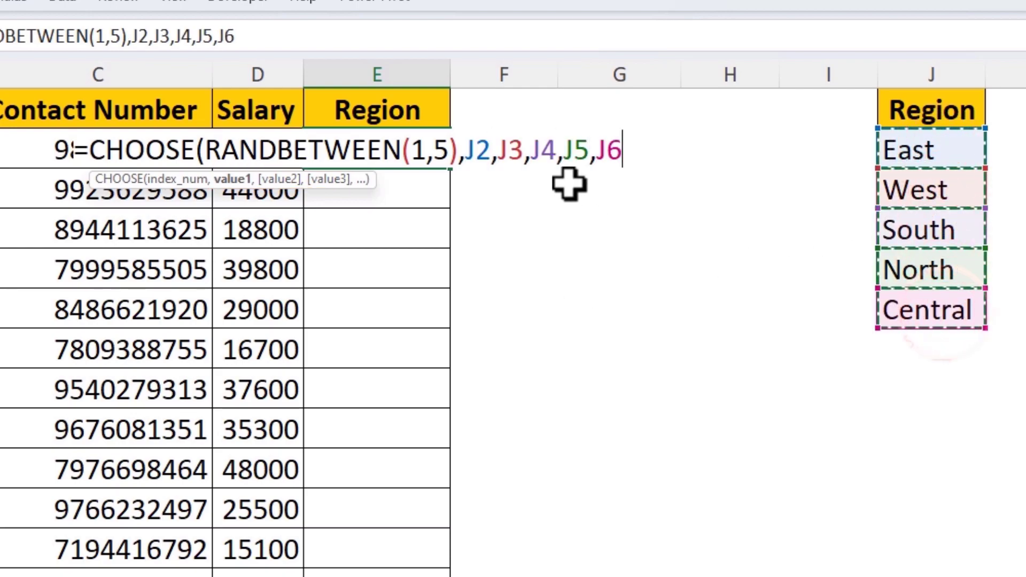
Make the J2 to J6 references in the CHOOSE formula absolute and close its parenthesis.
left_click_drag(467, 152, 623, 154)
key("F4")
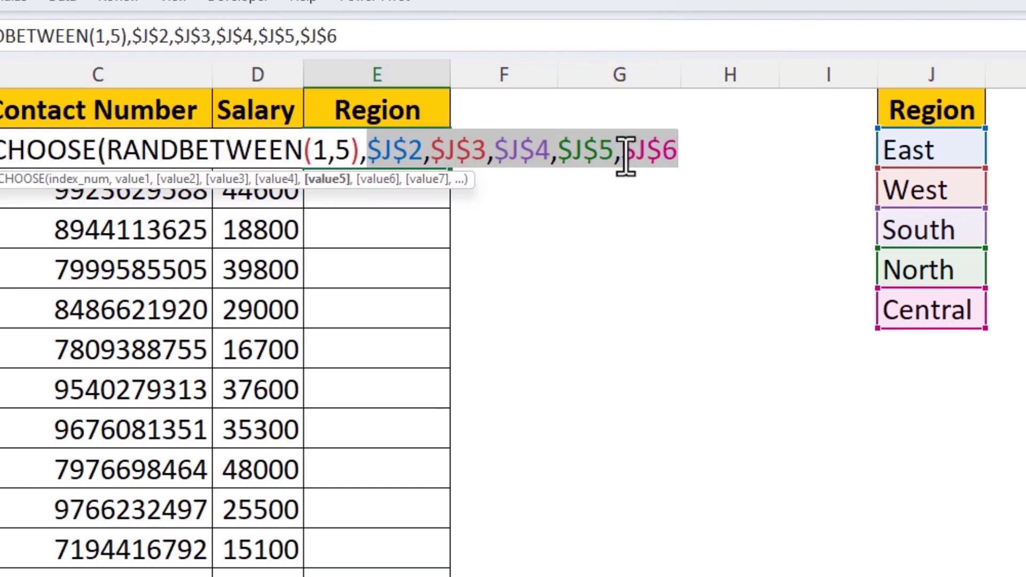
left_click(676, 152)
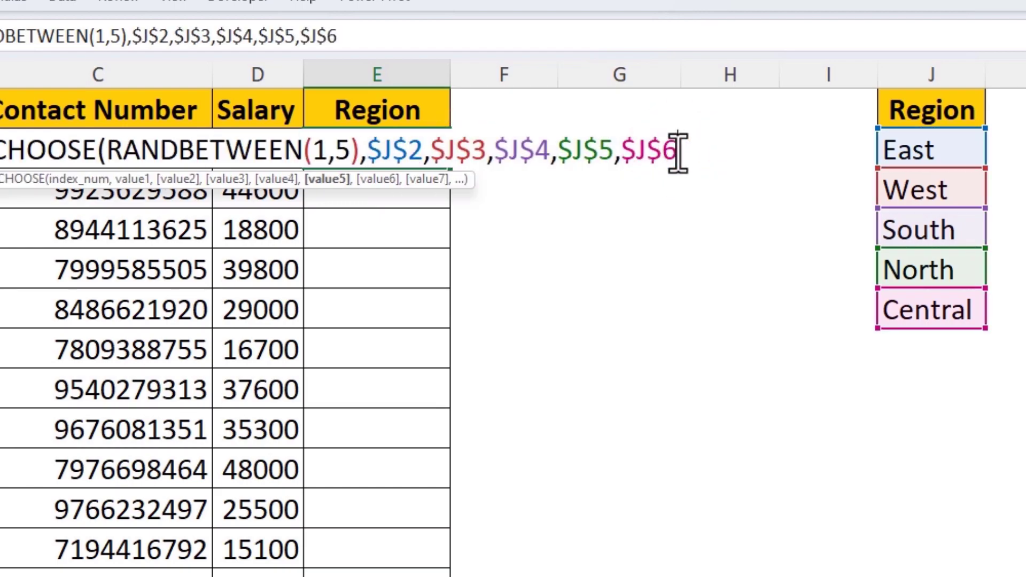
type(")")
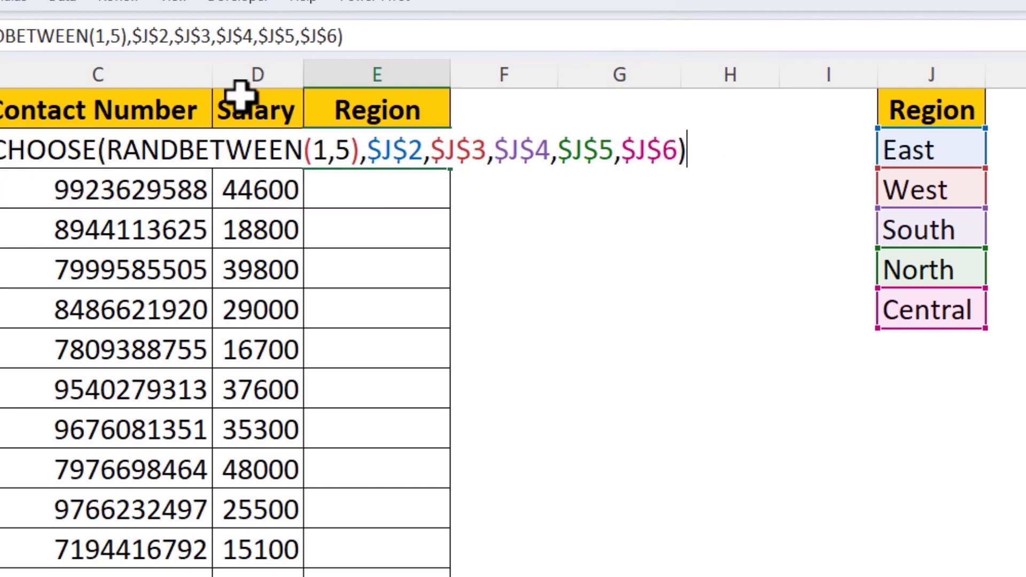
Review the CHOOSE function's arguments, commit the formula in E2 and fill it down to E21.
key("shift+F3")
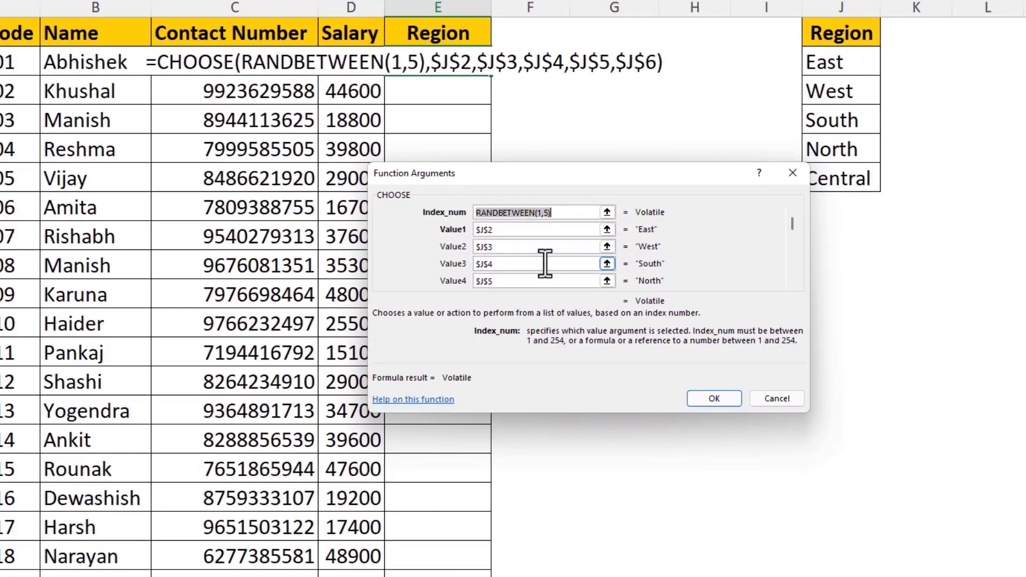
key("Return")
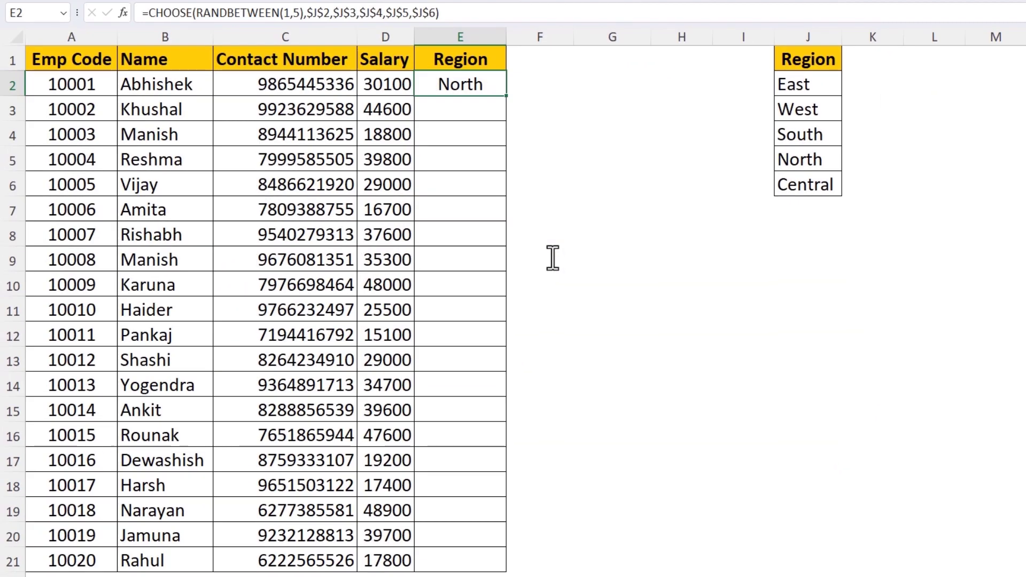
double_click(507, 96)
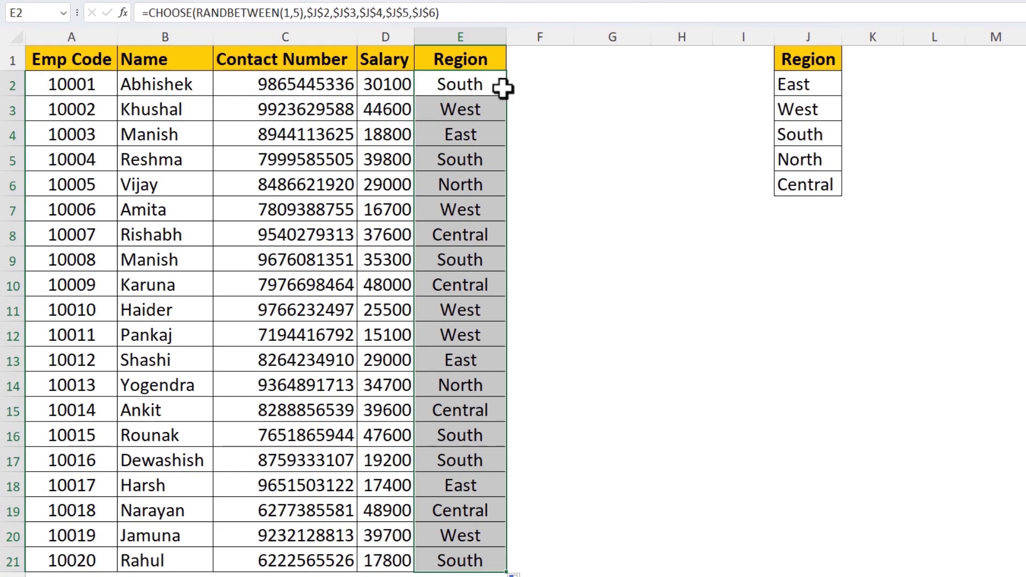
Copy the Region header from E1 into F1 to head a second region column.
left_click(484, 59)
key("ctrl+c")
left_click(530, 58)
key("ctrl+v")
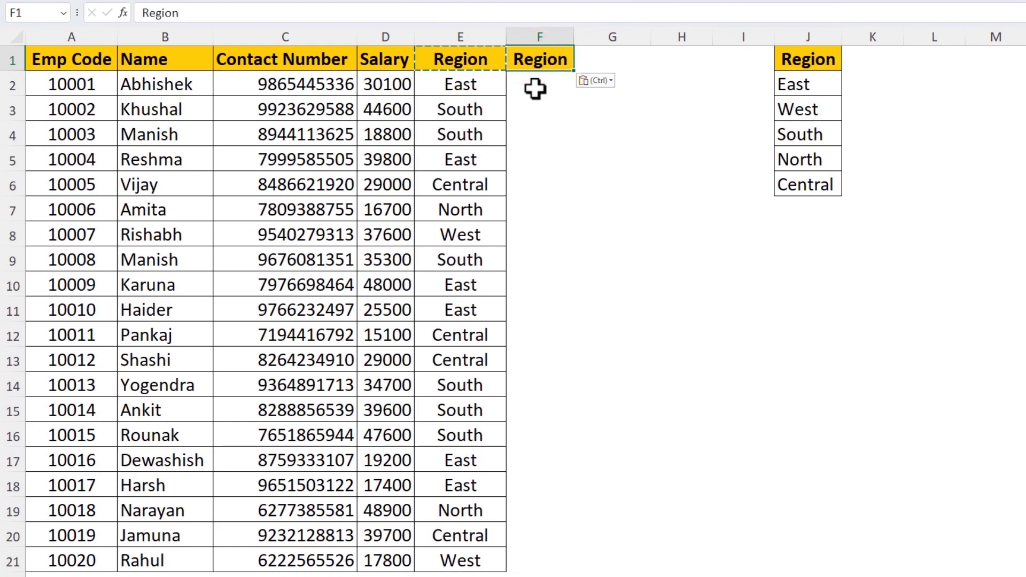
left_click(531, 84)
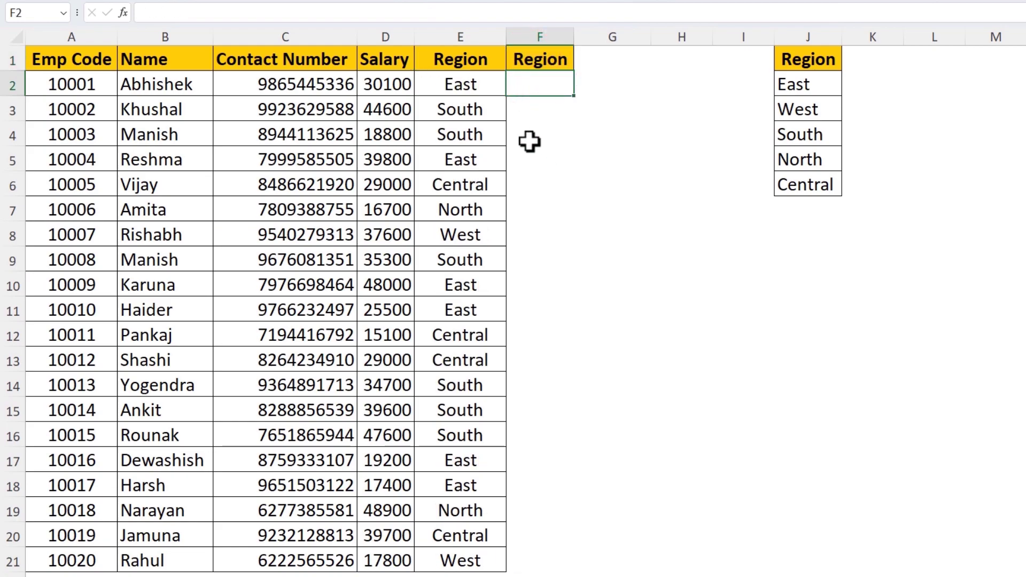
Inspect the function arguments of E2's CHOOSE formula to see how many values it accepts.
left_click(488, 92)
left_click(123, 13)
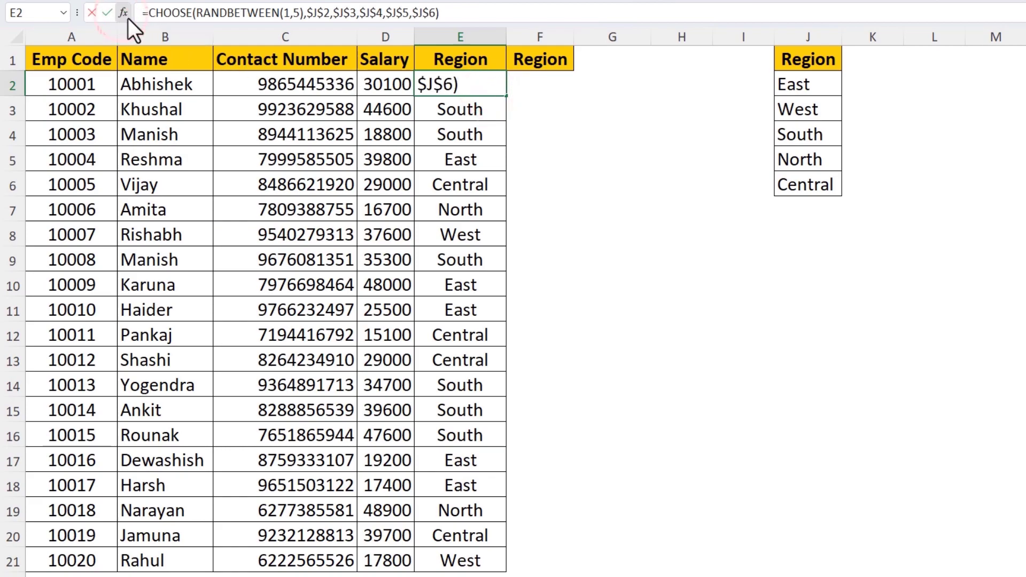
left_click_drag(764, 223, 764, 282)
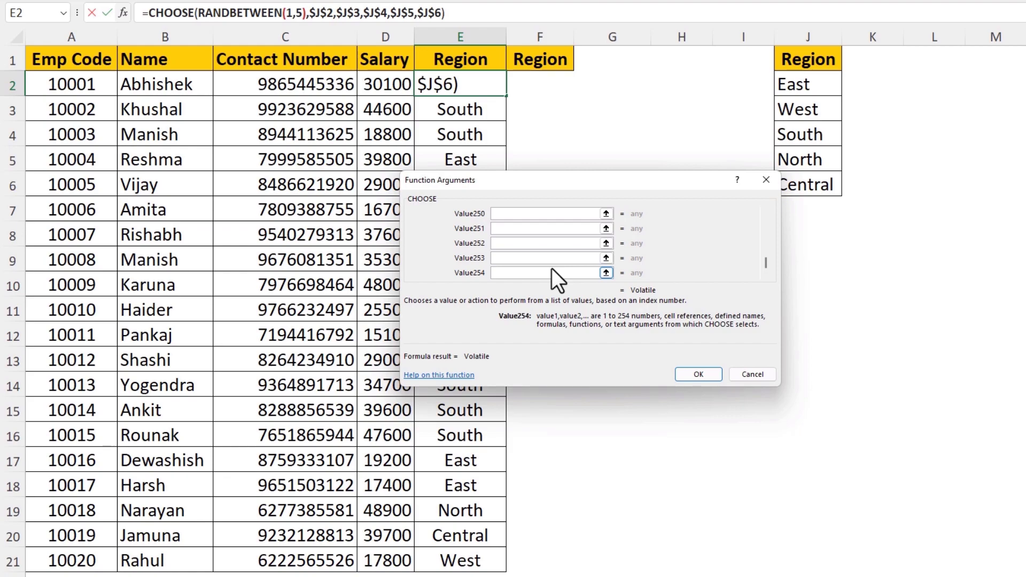
key("Return")
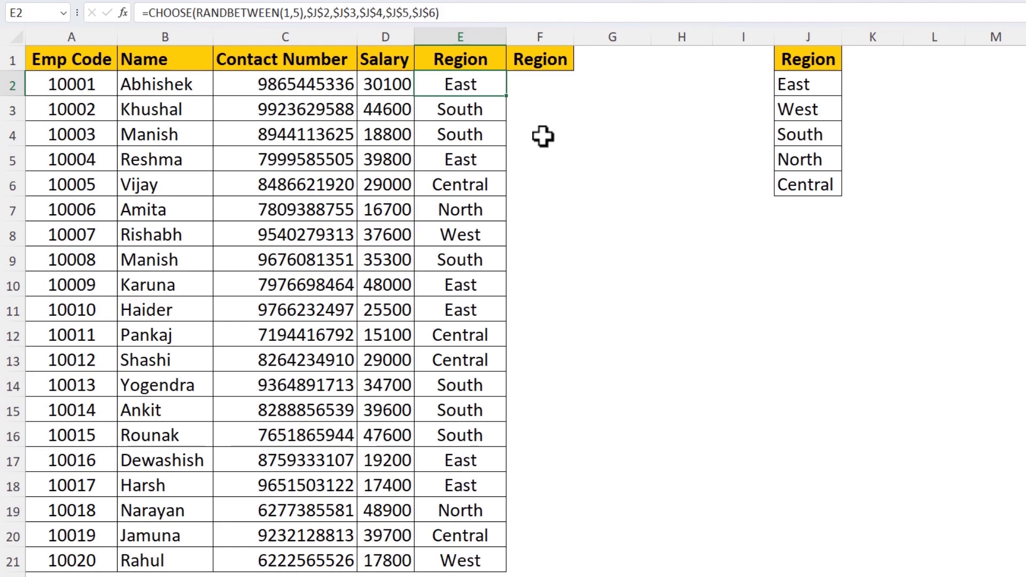
left_click(534, 84)
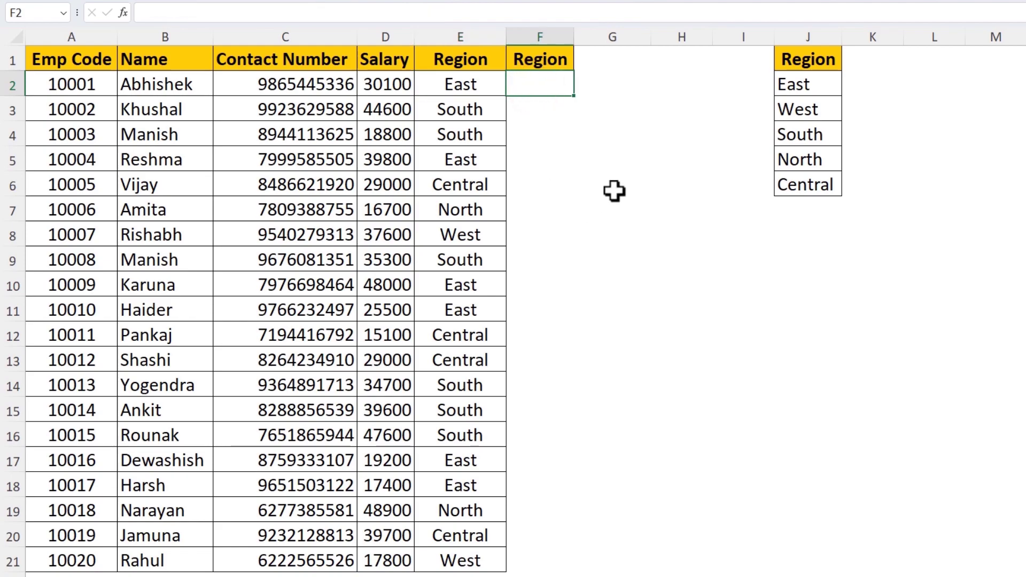
Number the regions in the lookup list 1 to 5 in cells I2:I6.
left_click(747, 84)
type("1")
key("Return")
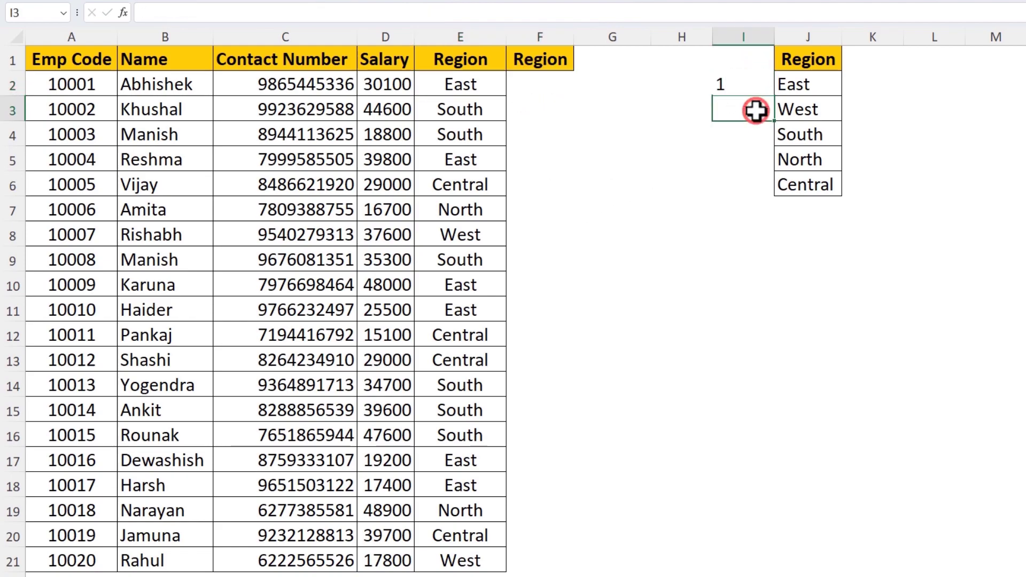
type("2")
left_click(756, 131)
type("3")
left_click(757, 156)
type("4")
left_click(755, 176)
type("5")
Start a VLOOKUP formula in F2 with RANDBETWEEN(1,5) as its lookup value.
left_click(546, 81)
type("=vlo")
key("Tab")
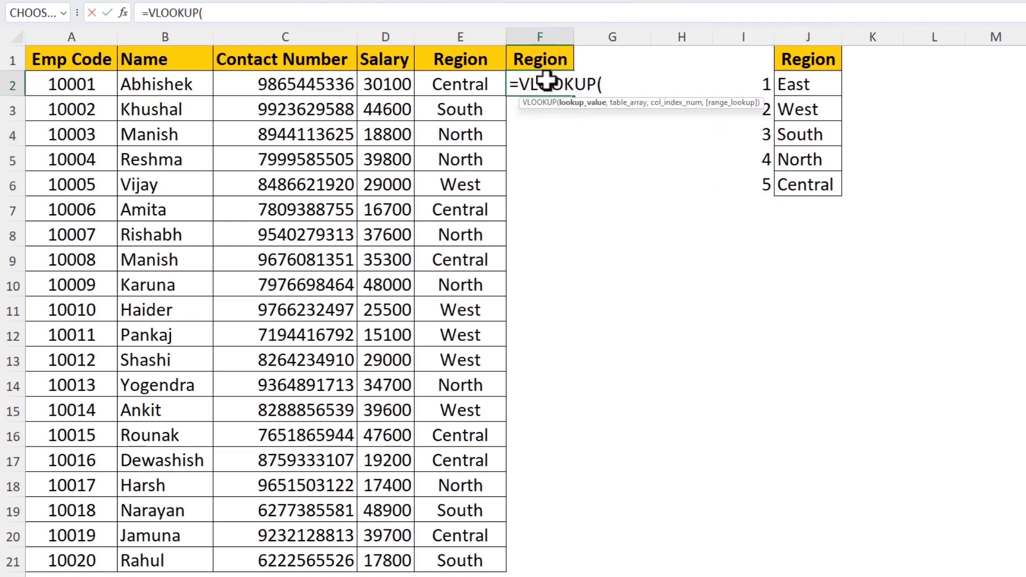
type("rand")
key("Tab")
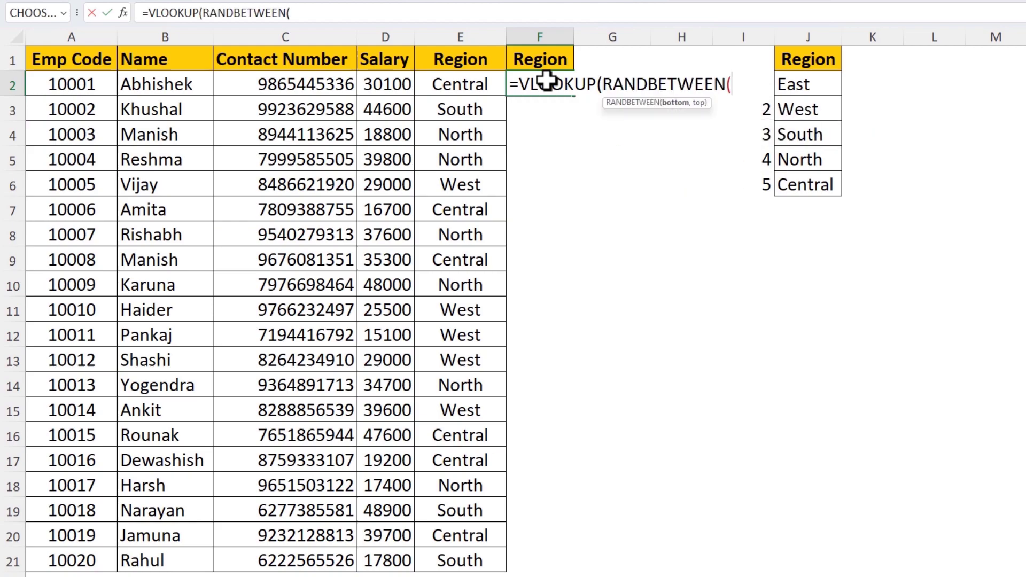
type("1,5")
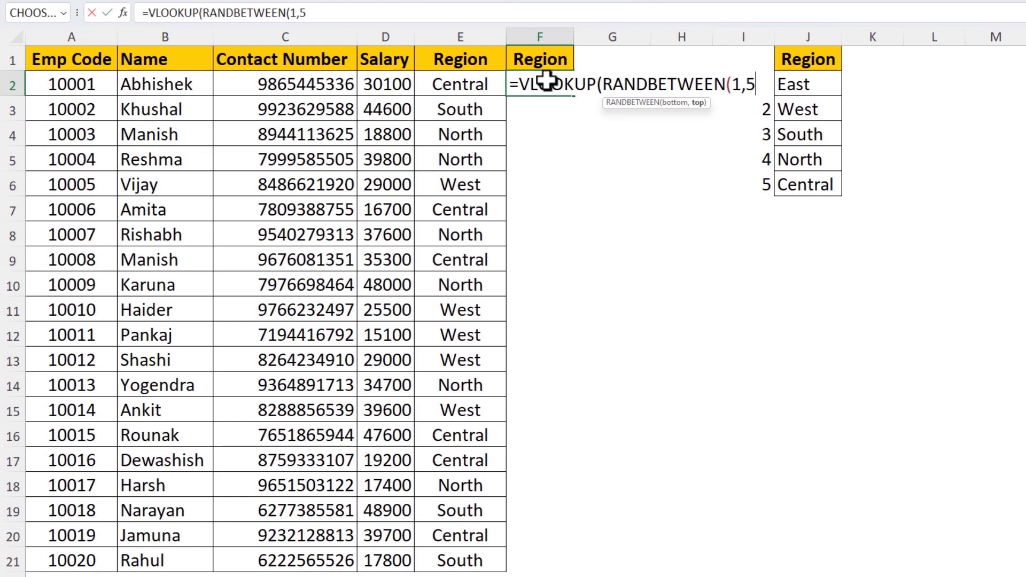
type("),")
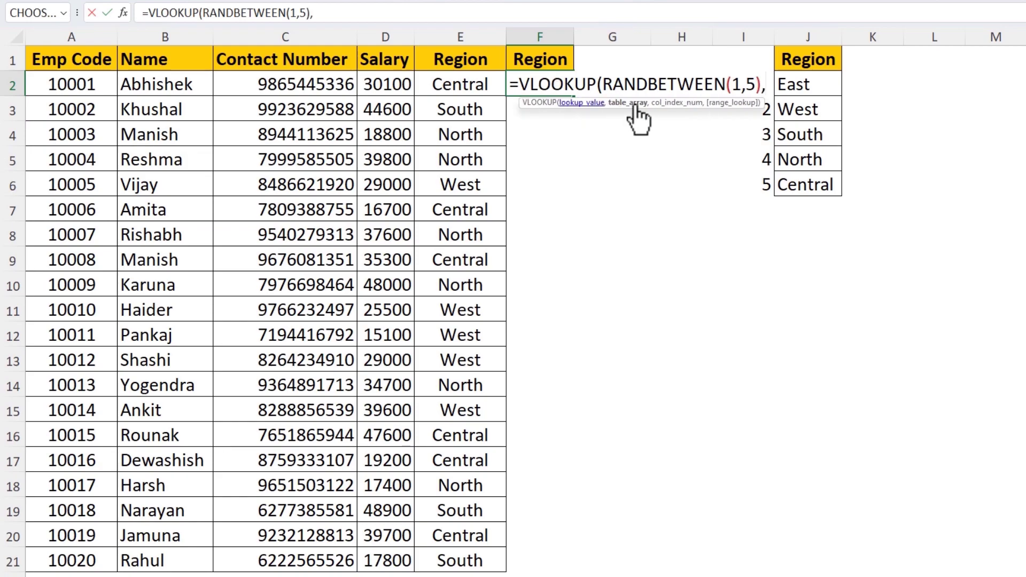
Complete the VLOOKUP with absolute table range $I$2:$J$6, column index 2 and exact match 0.
left_click_drag(803, 88, 768, 192)
key("F4")
type(",")
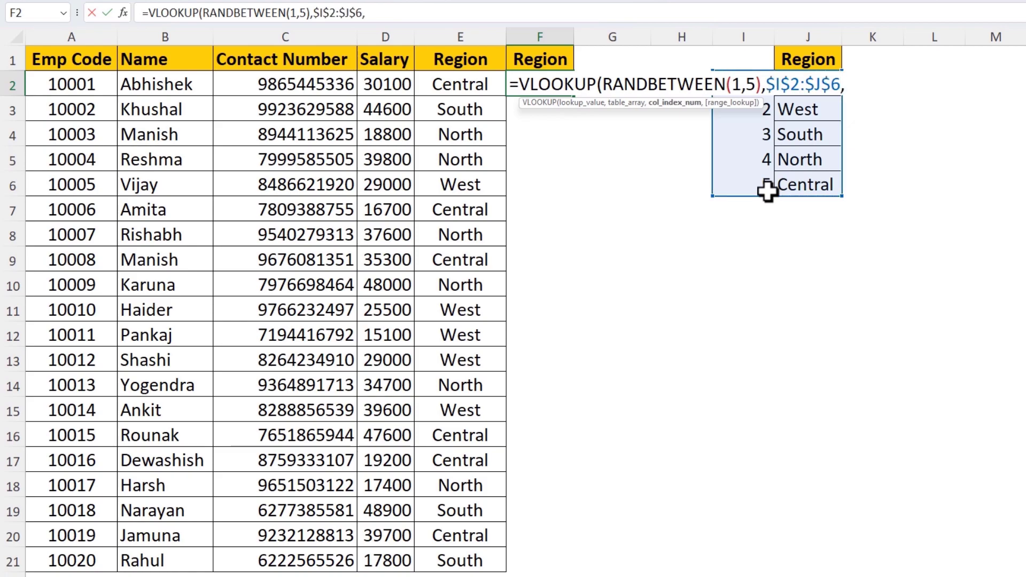
type("2,0)")
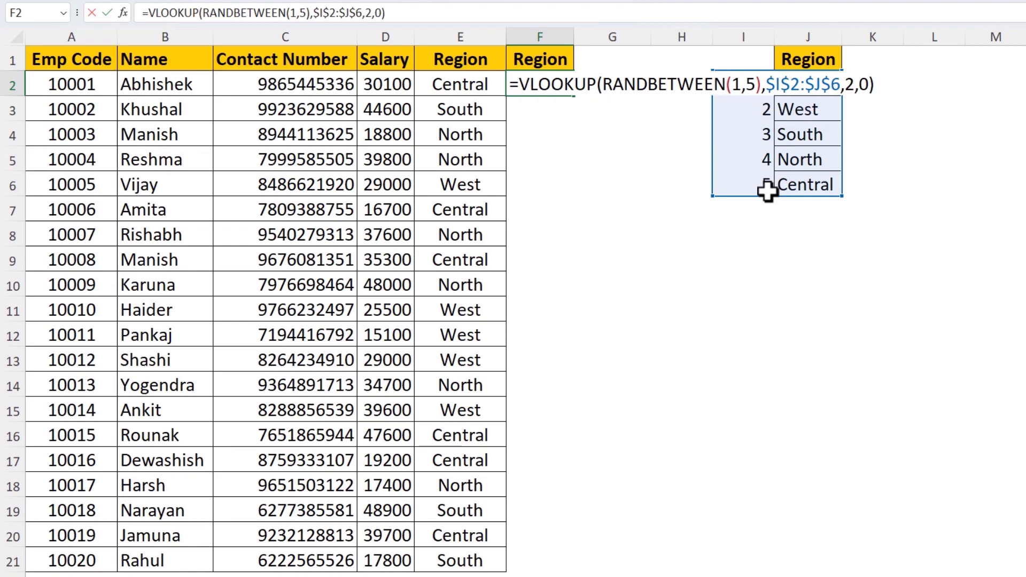
key("Return")
Fill the VLOOKUP formula from F2 down to F21.
left_click(547, 90)
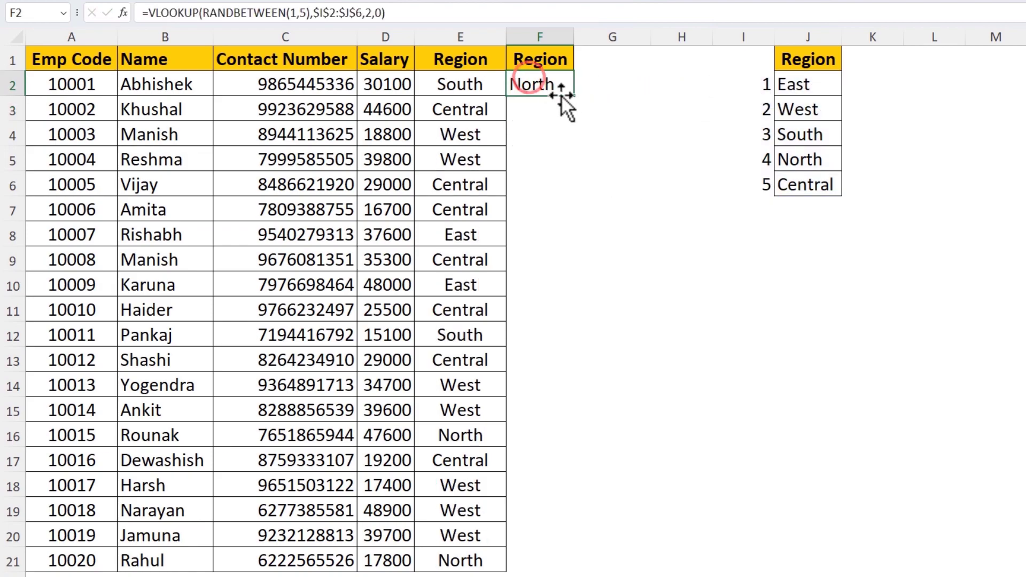
double_click(572, 96)
left_click(542, 87)
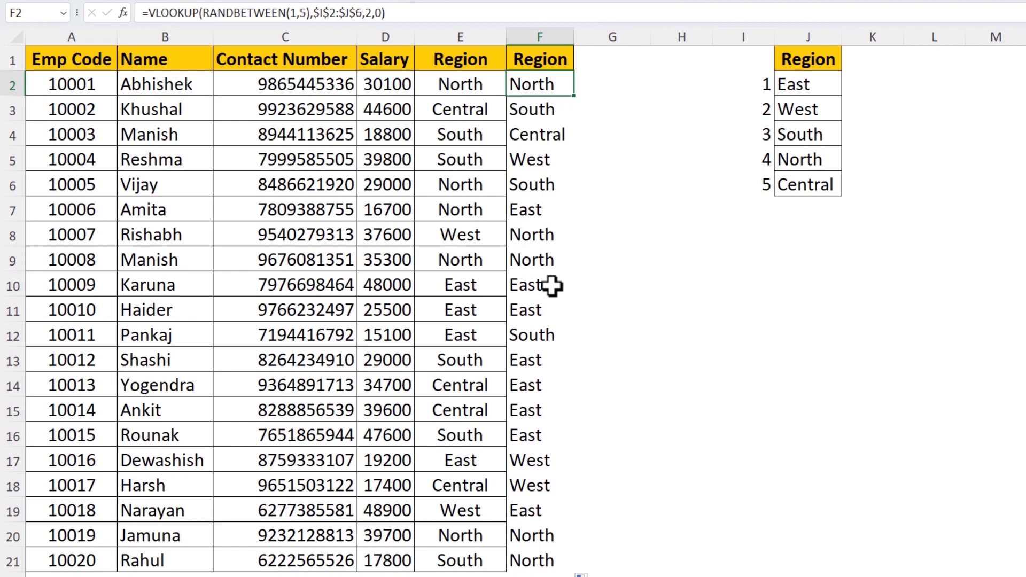
Convert the $I$2:$J$6 range in F2's VLOOKUP formula into a hard-coded array of its values.
left_click(319, 13)
left_click_drag(314, 13, 364, 13)
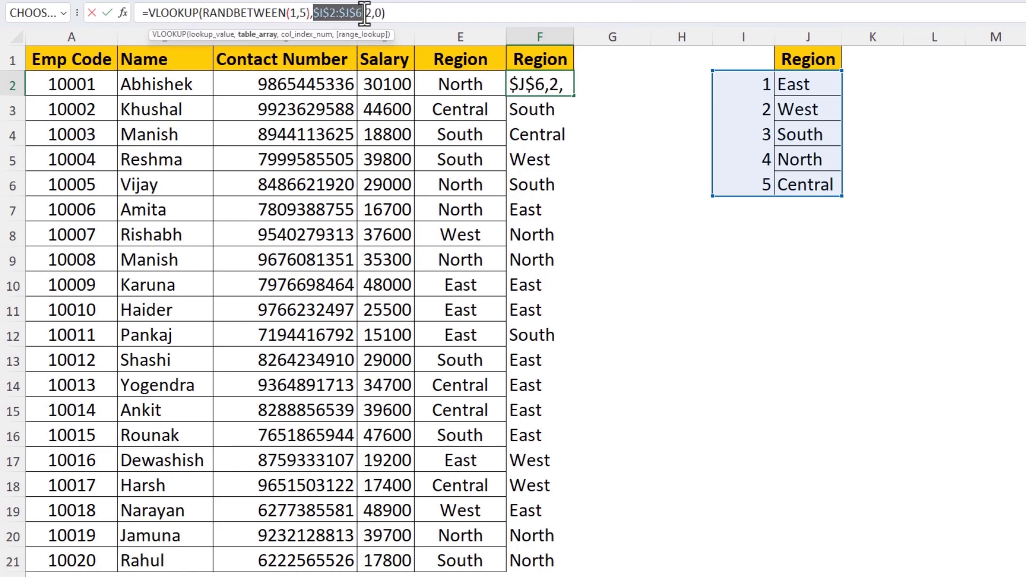
key("F9")
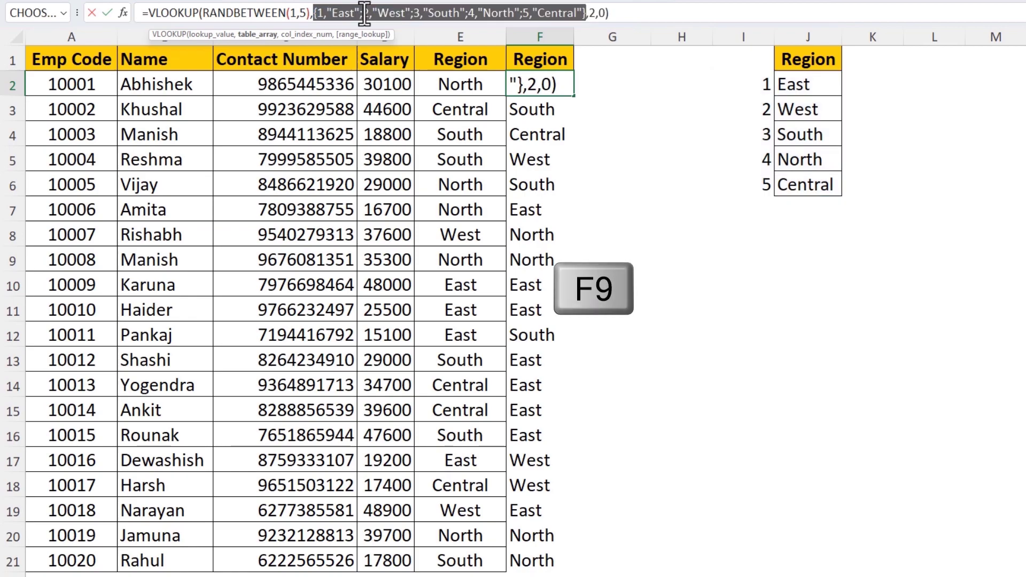
key("Return")
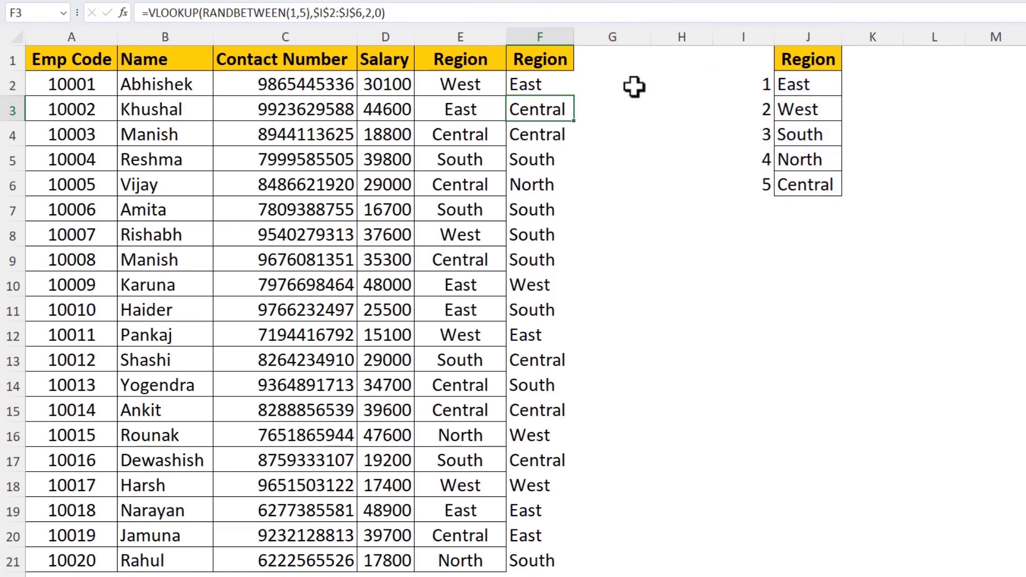
Try deleting the lookup columns I and J and filling the hard-coded VLOOKUP formula down from F2.
left_click_drag(743, 36, 815, 36)
key("ctrl+minus")
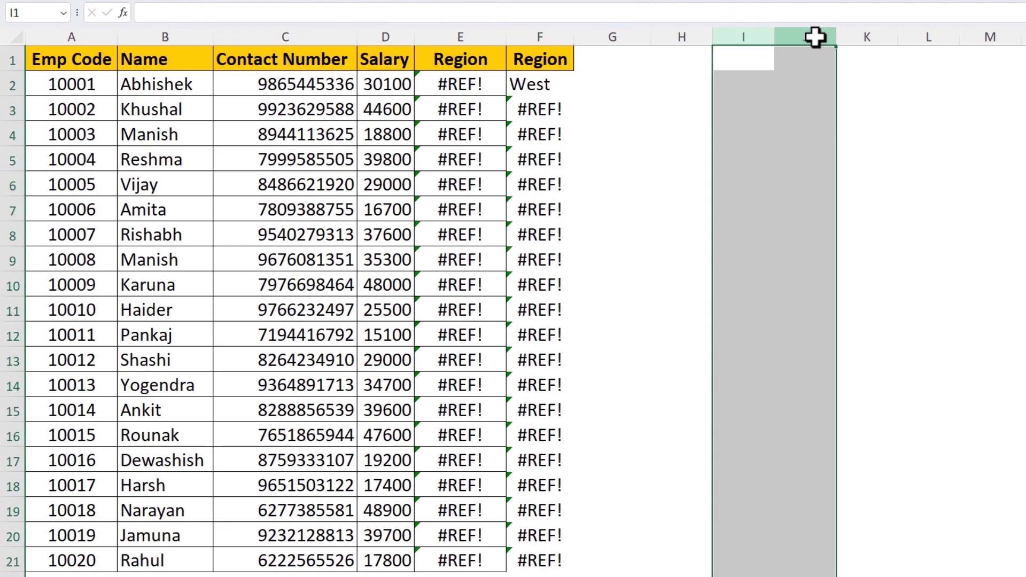
left_click(561, 85)
double_click(573, 96)
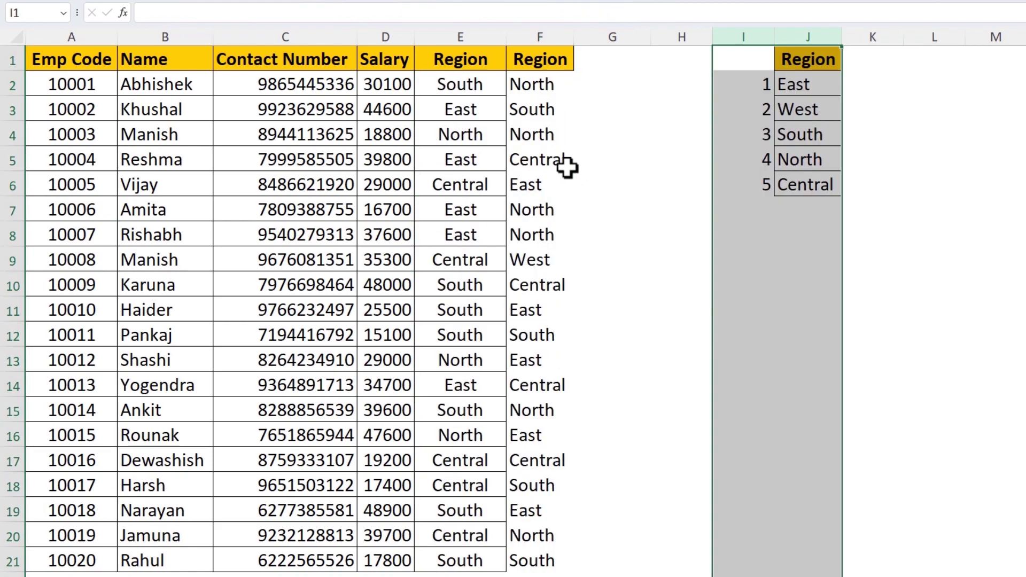
left_click(533, 85)
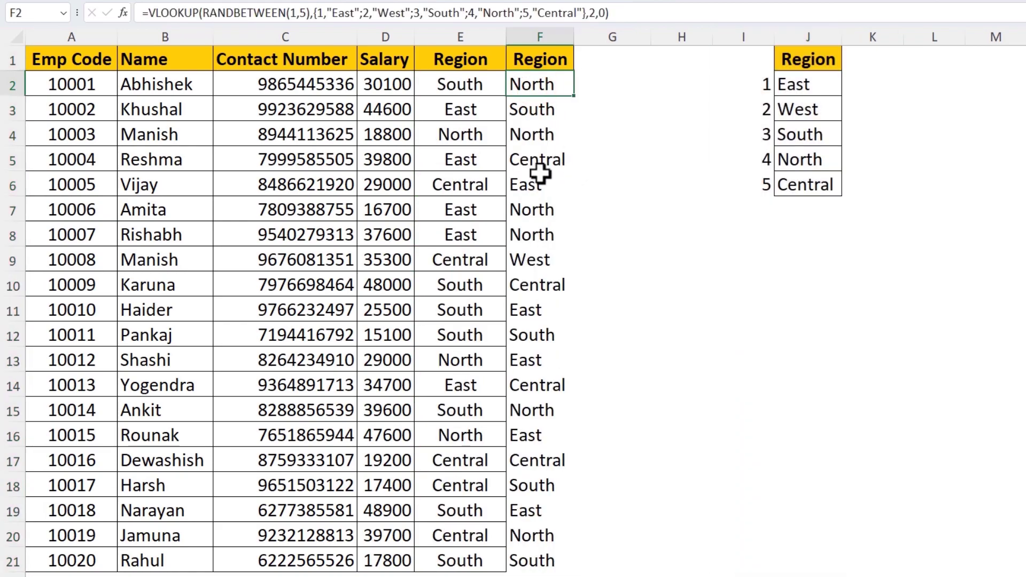